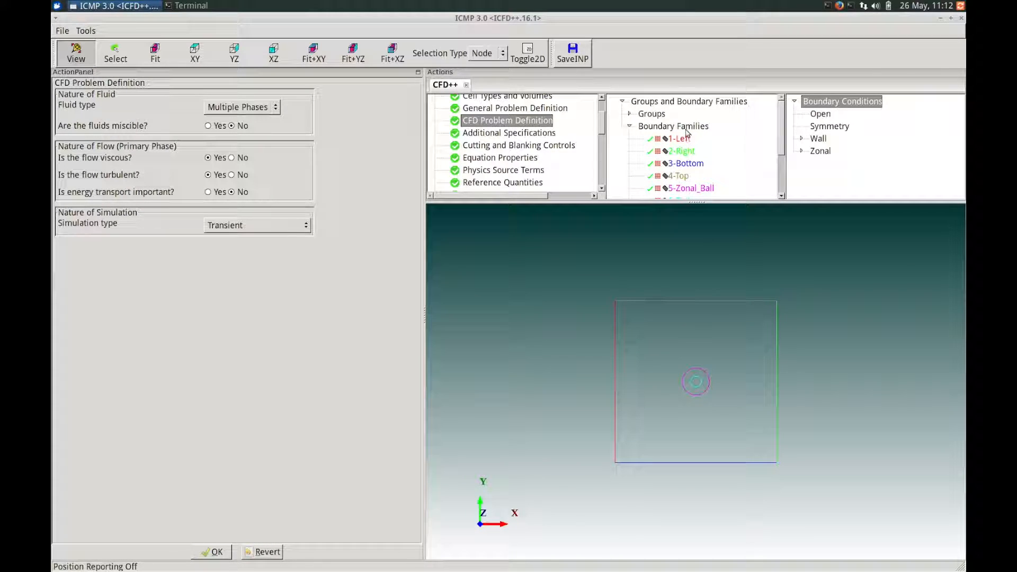
- Open the grid concatenation tool that creates a new topology using sub-directories
mouse_move(690, 158)
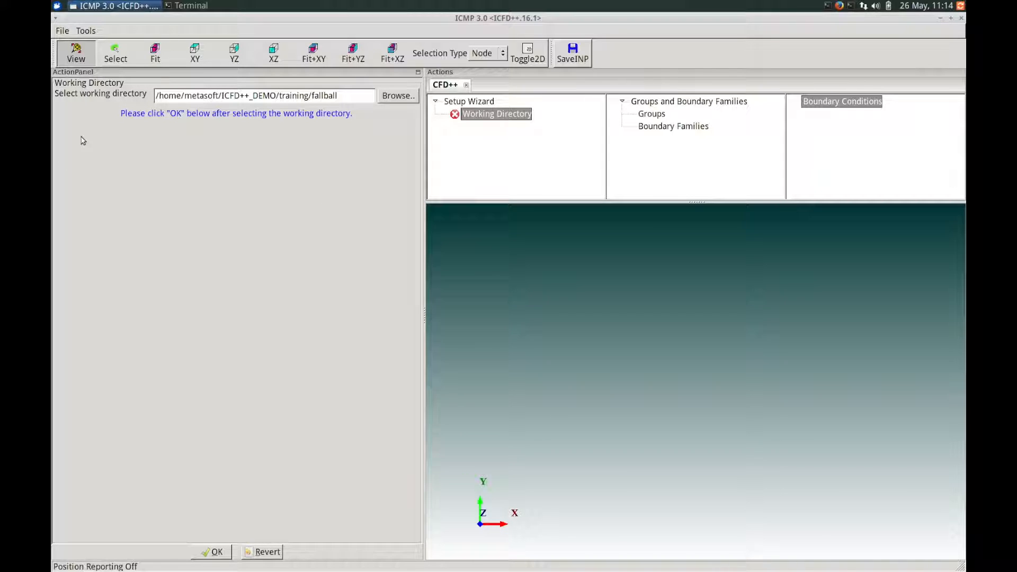
click(83, 32)
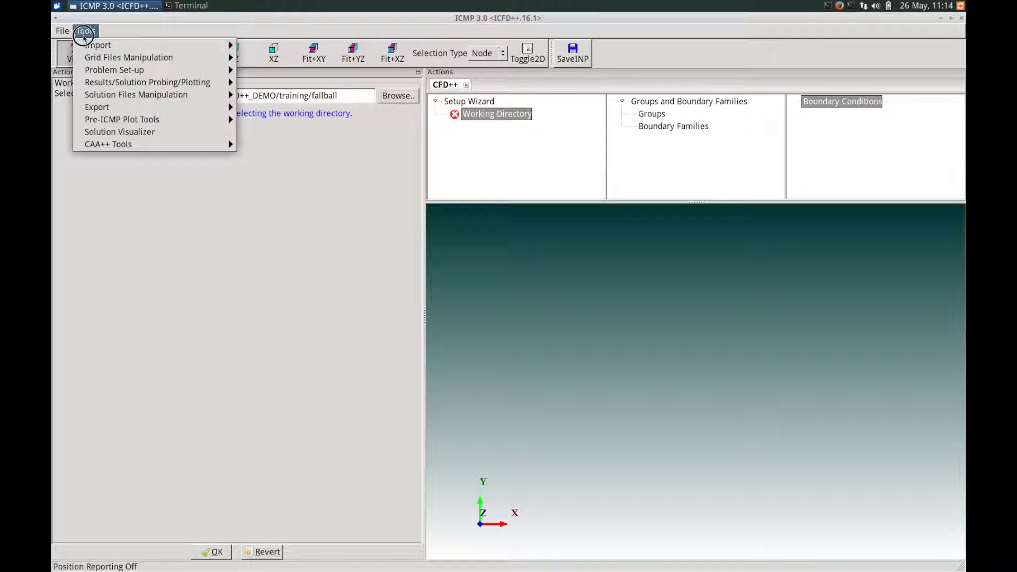
mouse_move(216, 59)
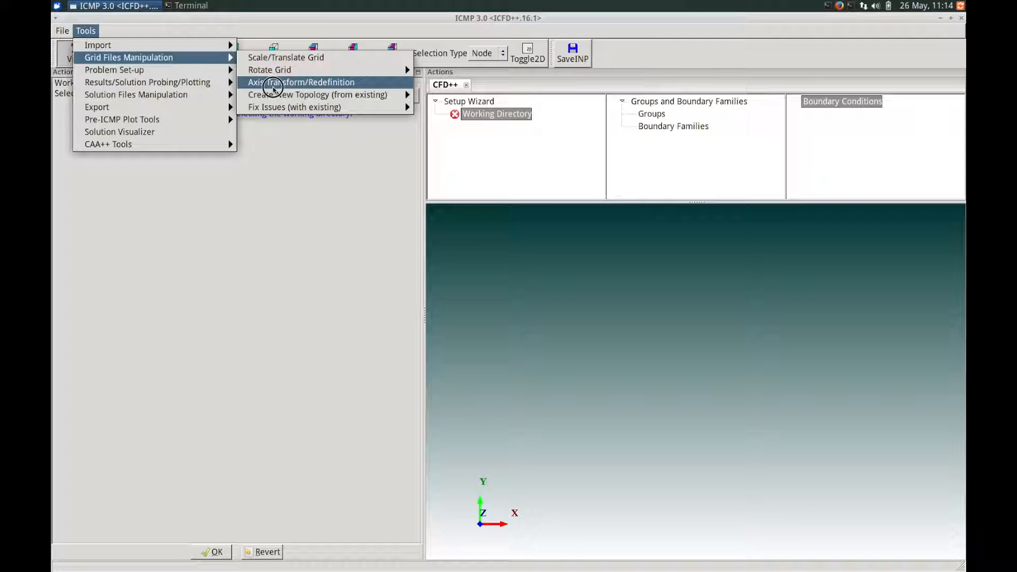
mouse_move(342, 96)
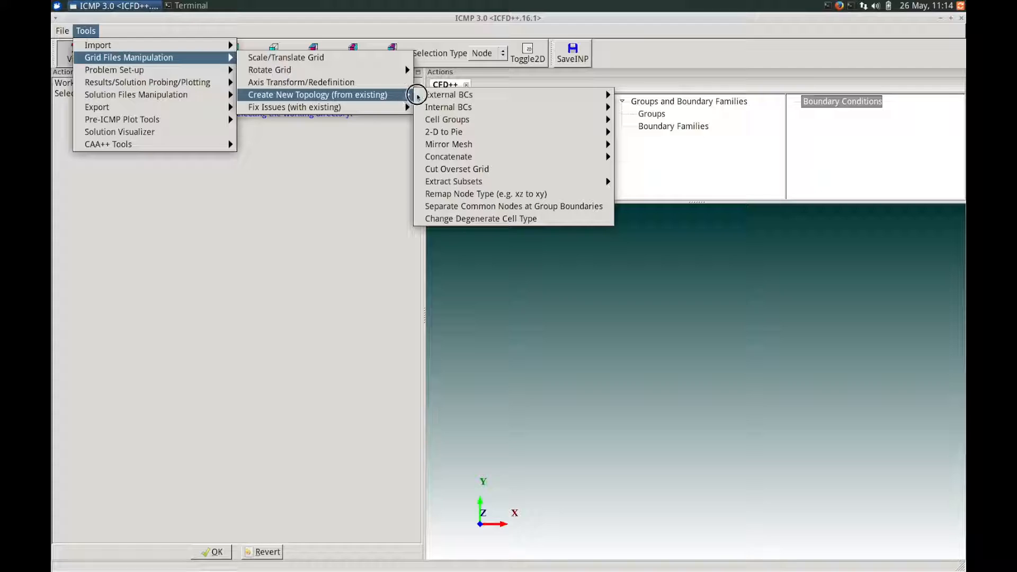
mouse_move(457, 140)
mouse_move(604, 157)
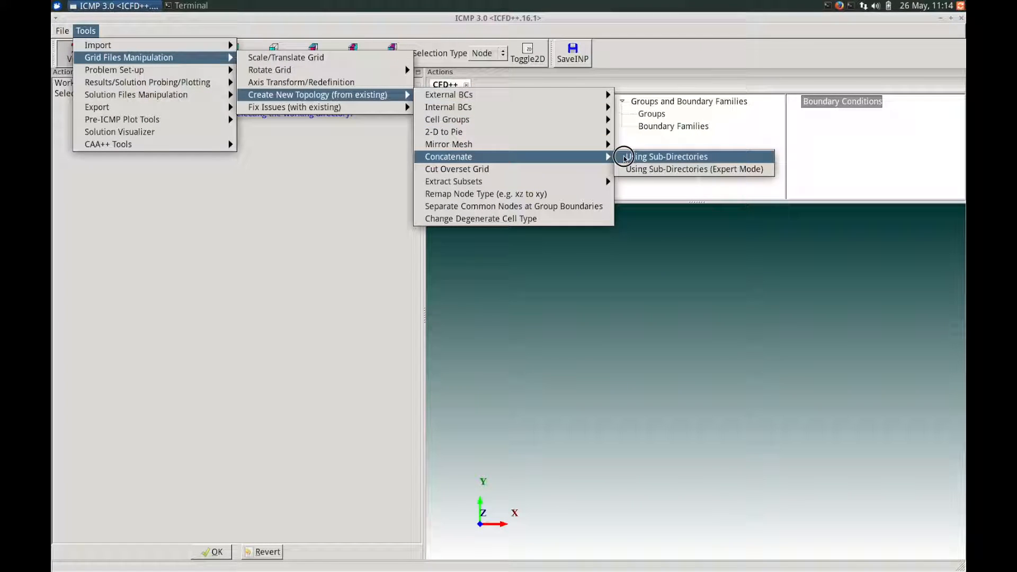
click(624, 158)
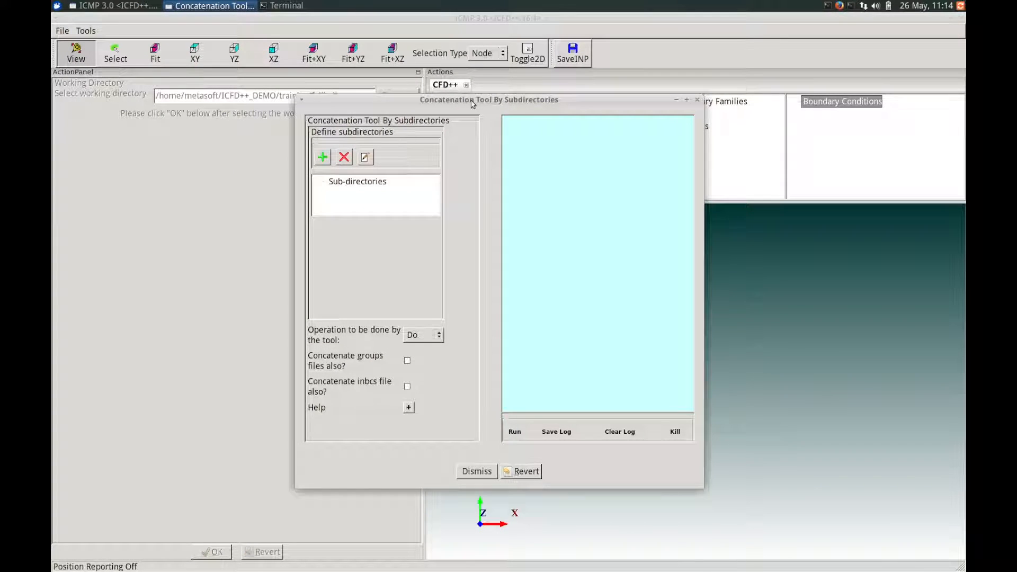
- Add two entries to the concatenation tool's list of sub-directories
click(339, 182)
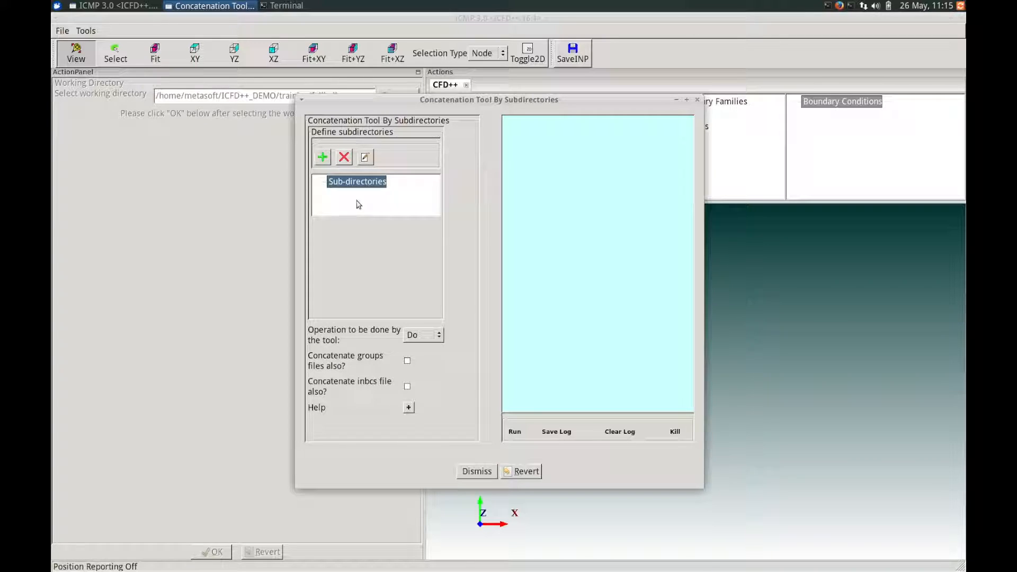
click(321, 163)
click(323, 158)
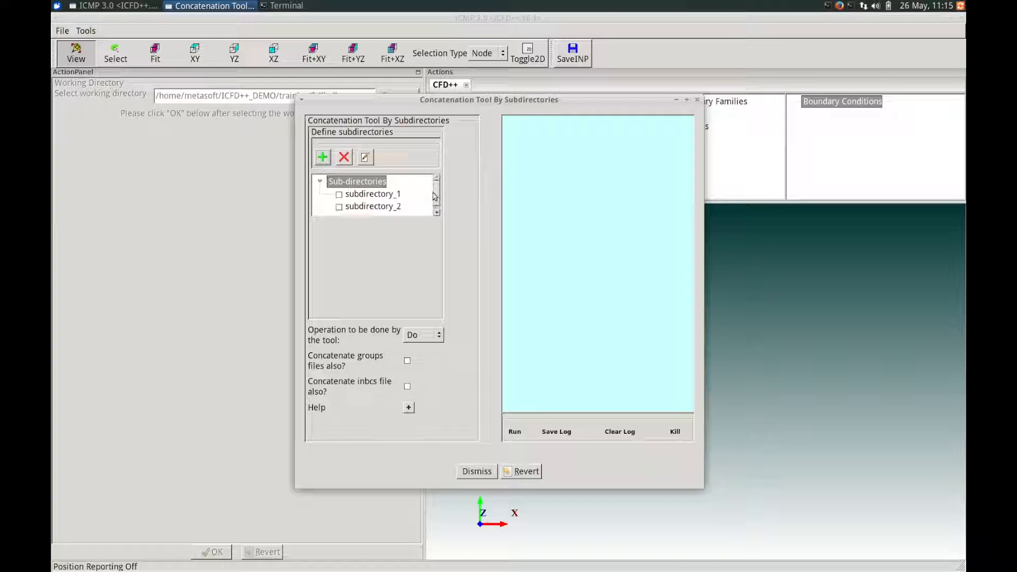
- Enable subdirectory_1 and set its path to the back folder inside training/fallball
click(362, 195)
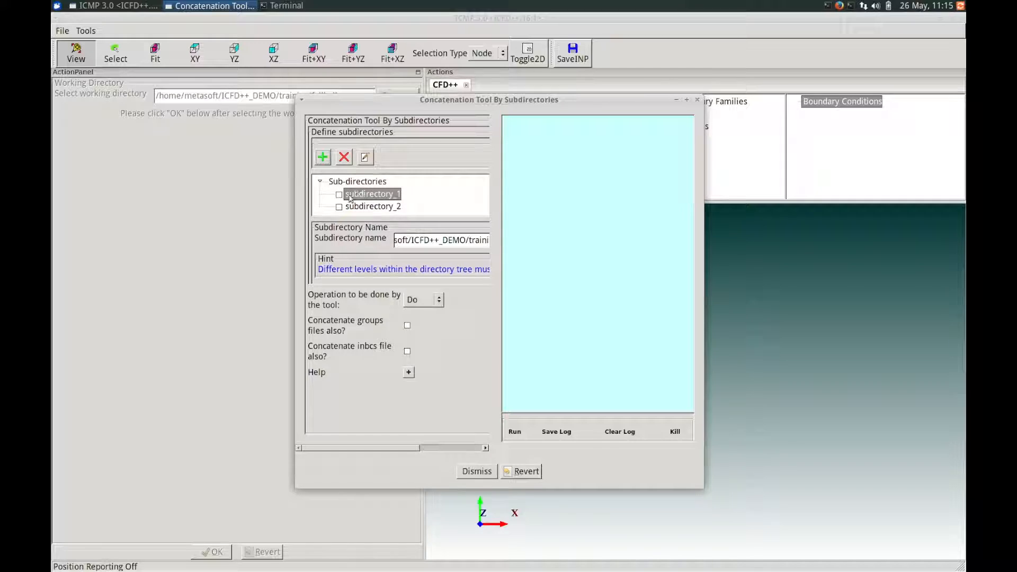
click(339, 195)
drag(412, 449, 469, 447)
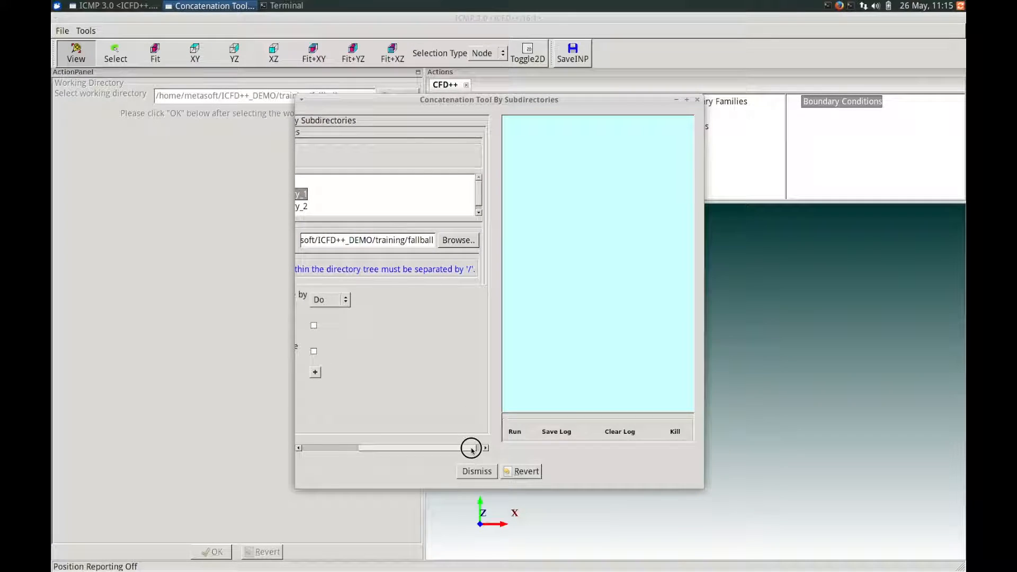
click(451, 241)
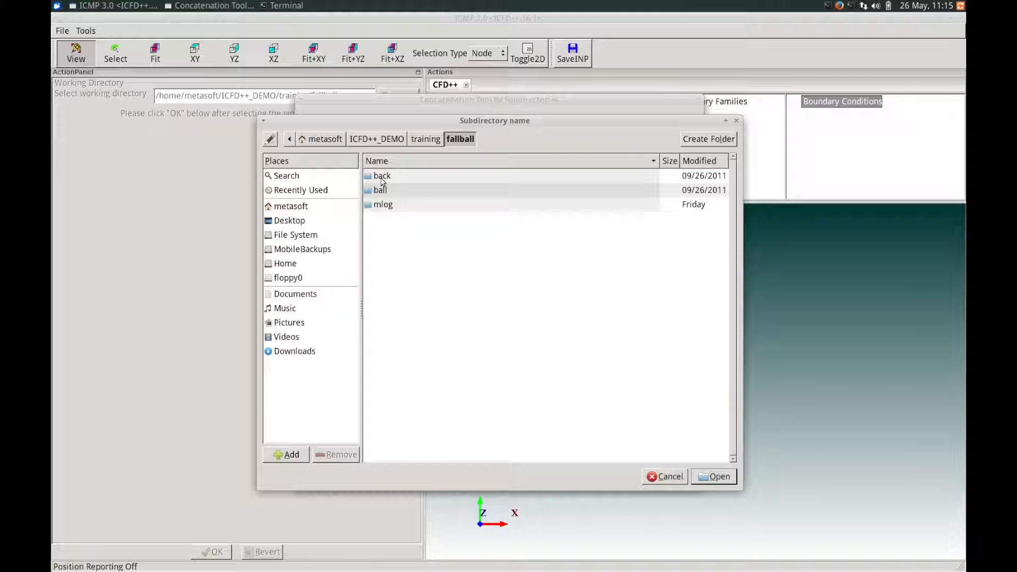
click(382, 179)
double_click(382, 180)
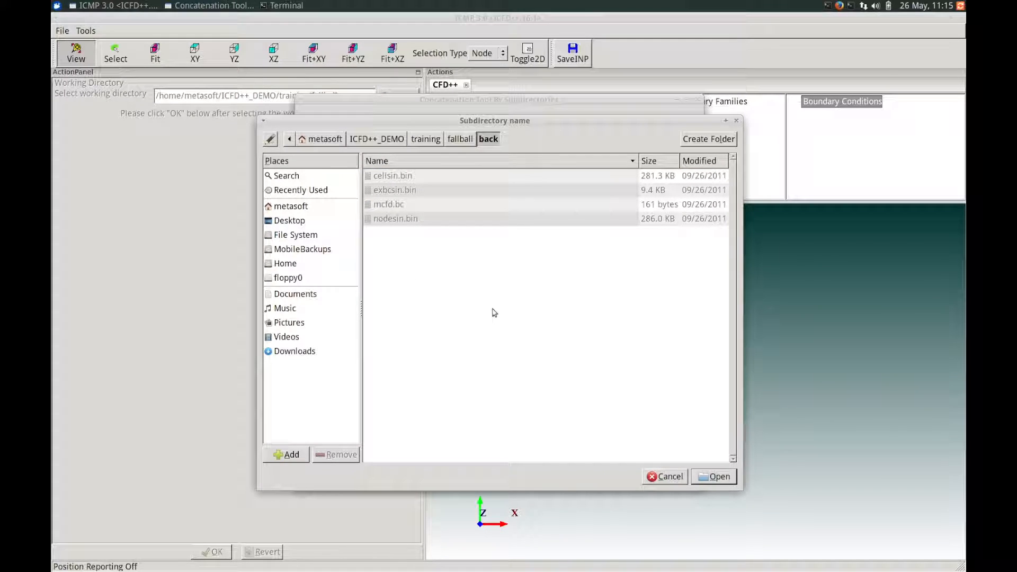
click(711, 478)
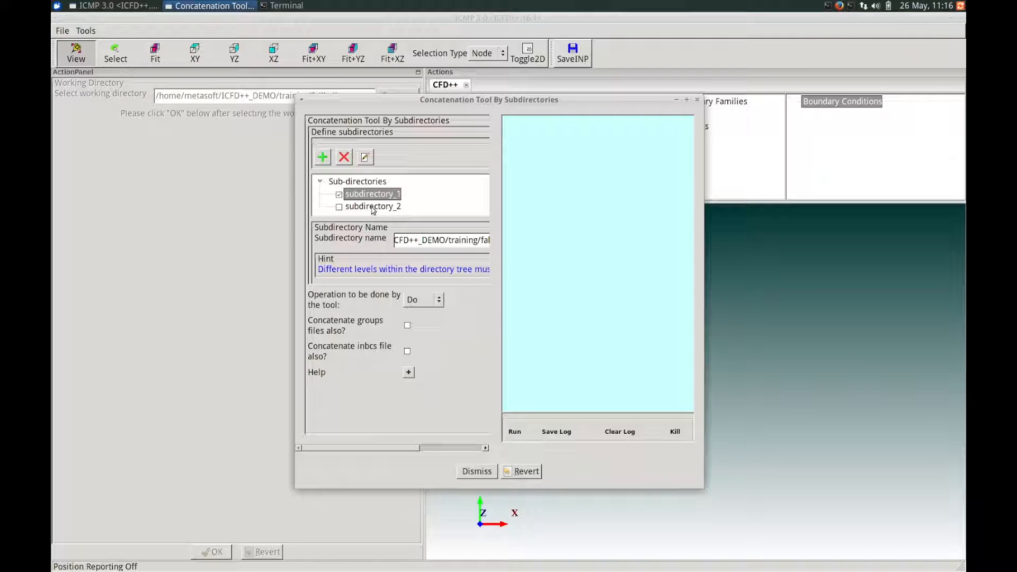
- Enable subdirectory_2 and set its path to the ball folder inside training/fallball
click(372, 208)
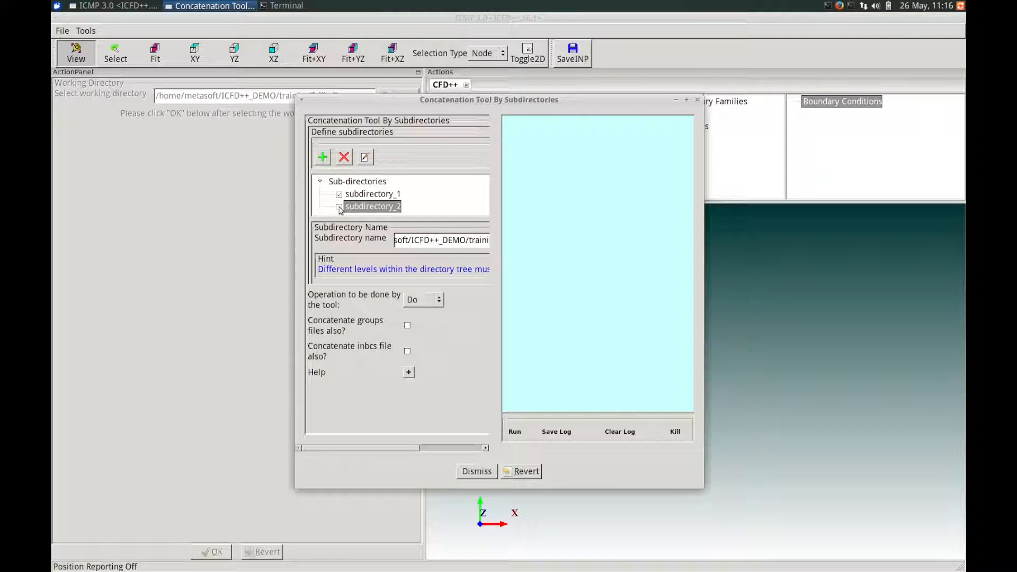
drag(411, 448, 470, 448)
click(459, 241)
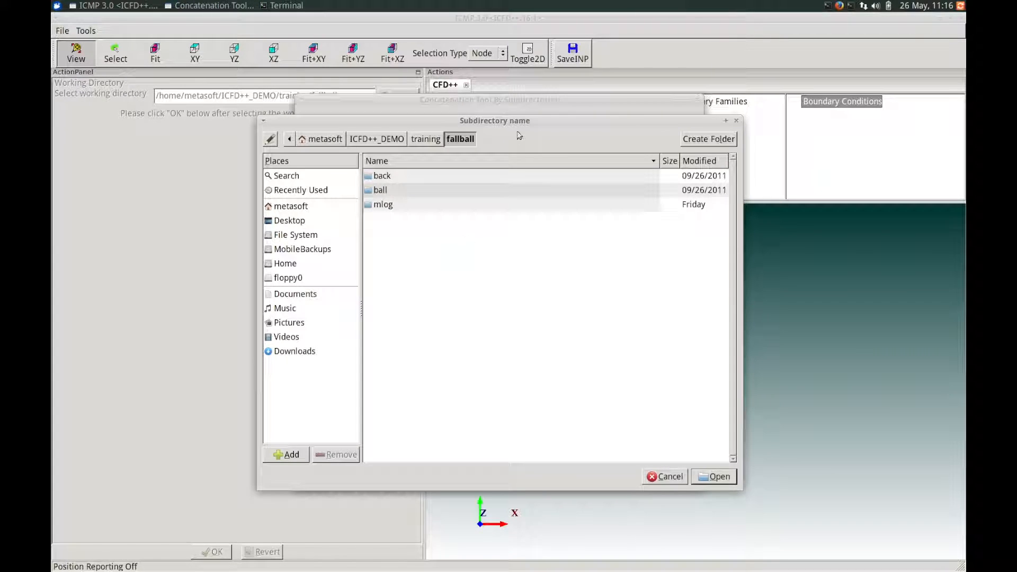
drag(501, 125, 484, 126)
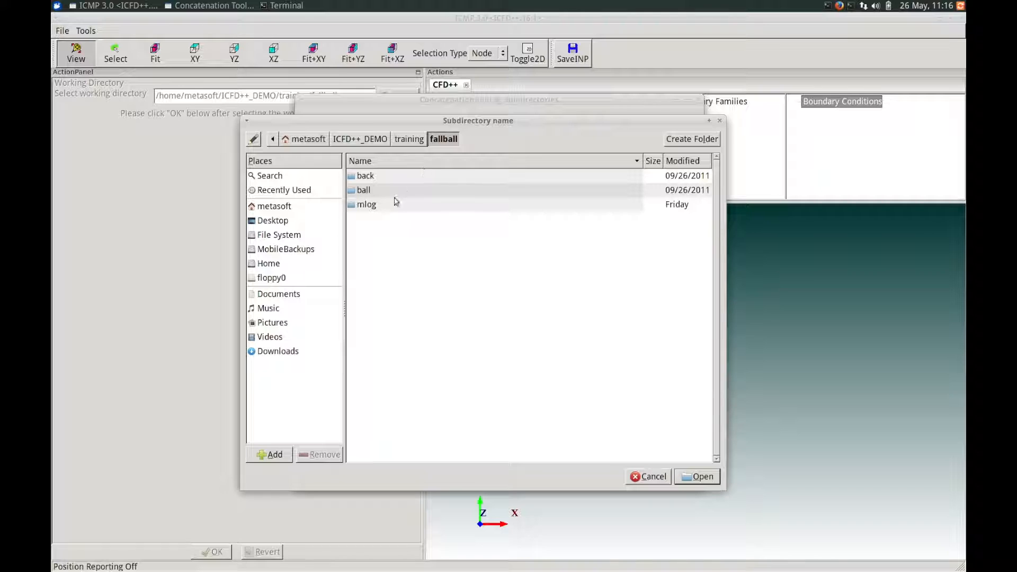
double_click(363, 190)
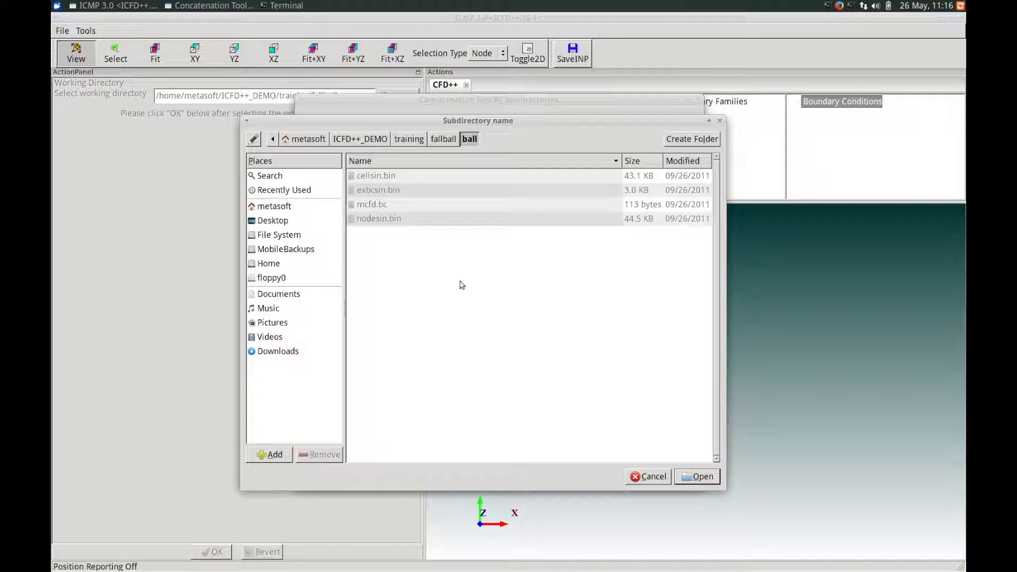
click(703, 477)
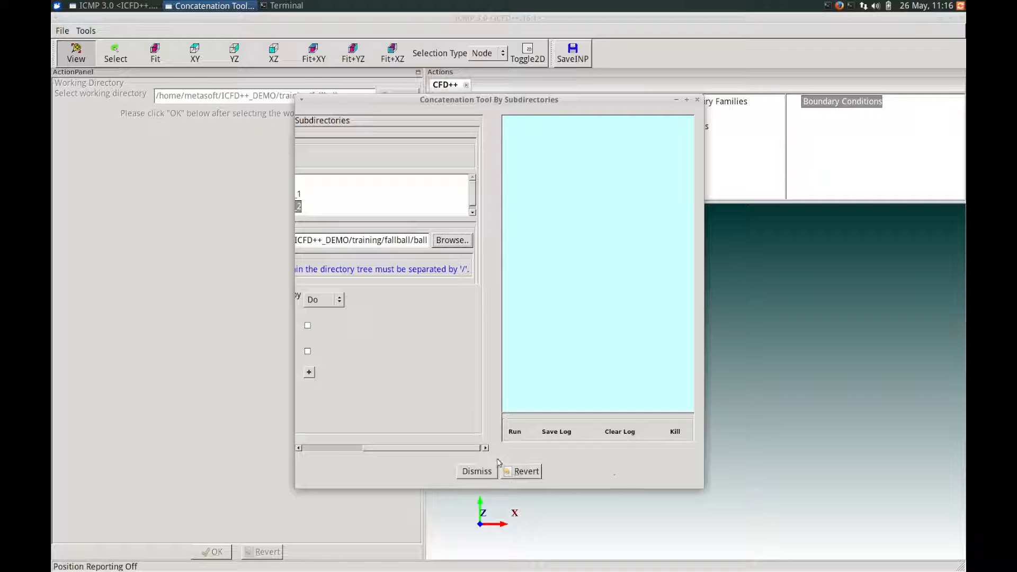
drag(445, 447, 389, 451)
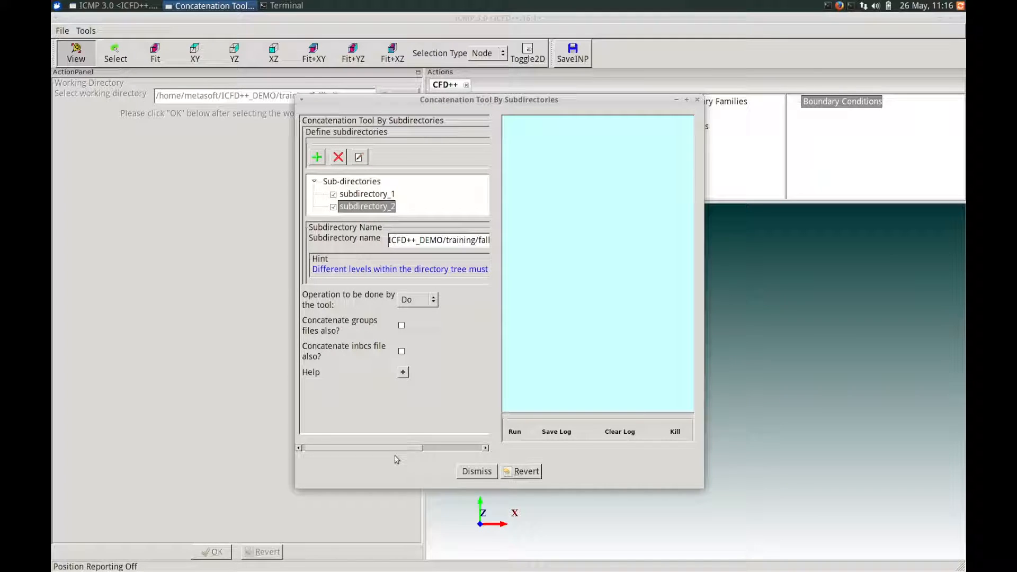
- Run the concatenation with the Do operation, then run the grid analysis and create the egrpsin.bin group file
click(518, 434)
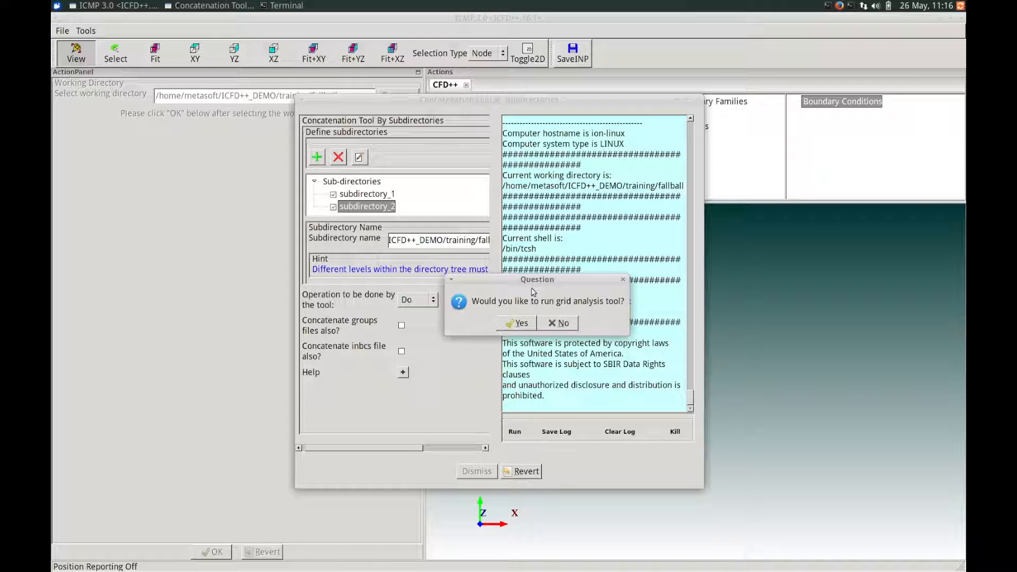
click(514, 323)
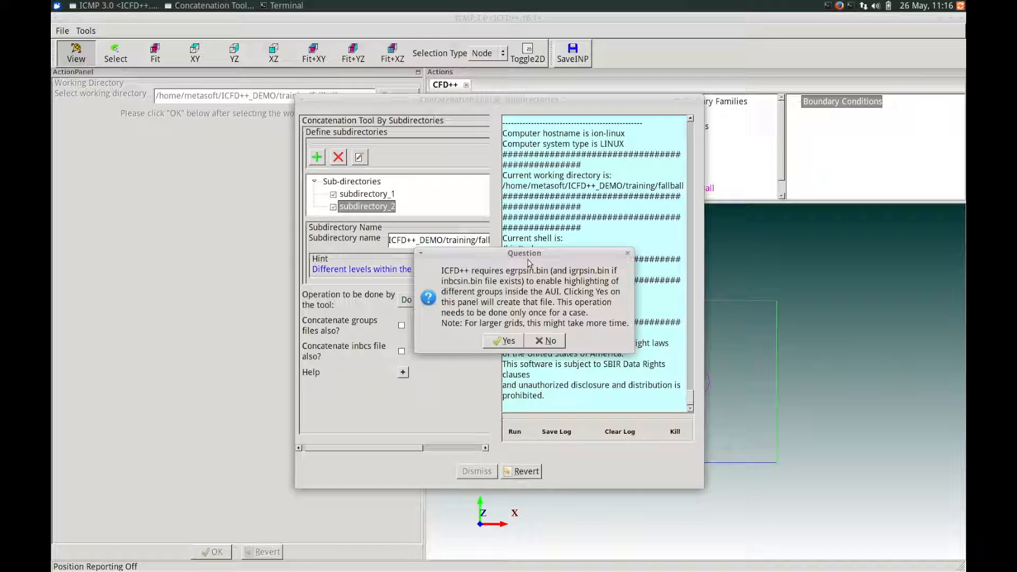
drag(528, 258, 512, 256)
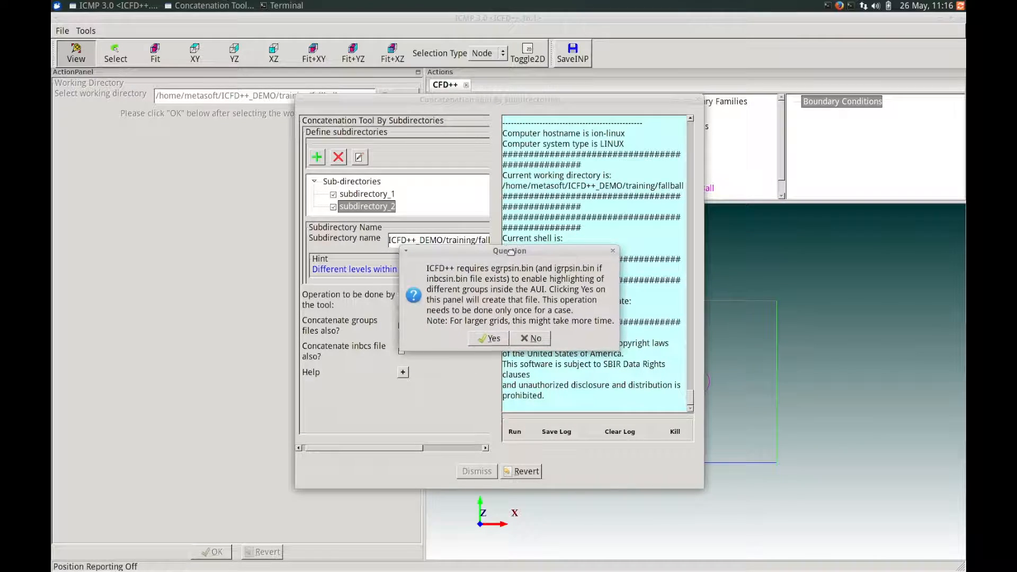
click(488, 339)
- Review and accept the concatenated grid's information, redisplay the grid boundaries and close the concatenation tool
drag(704, 251, 613, 197)
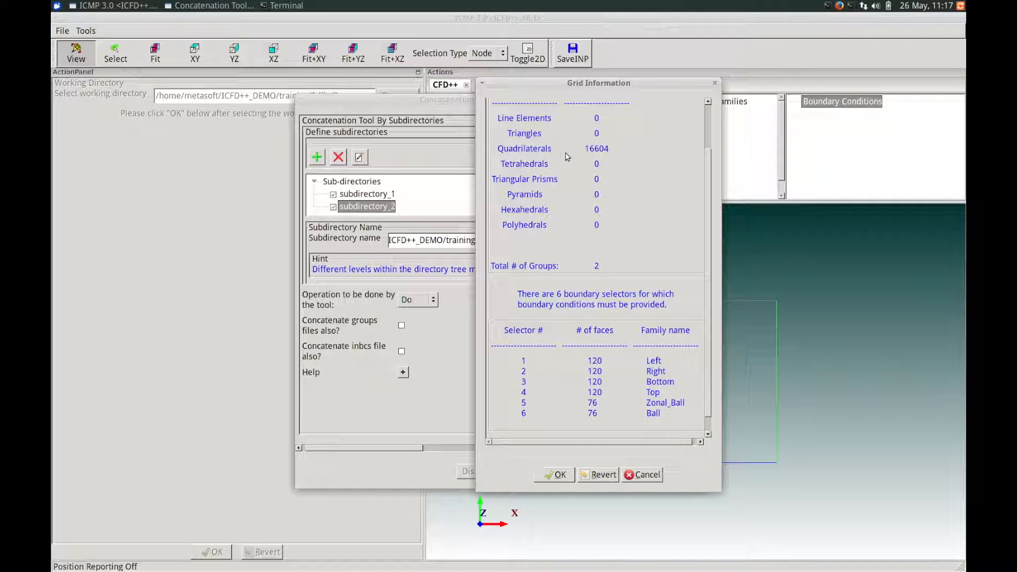
scroll(710, 261, down, 1)
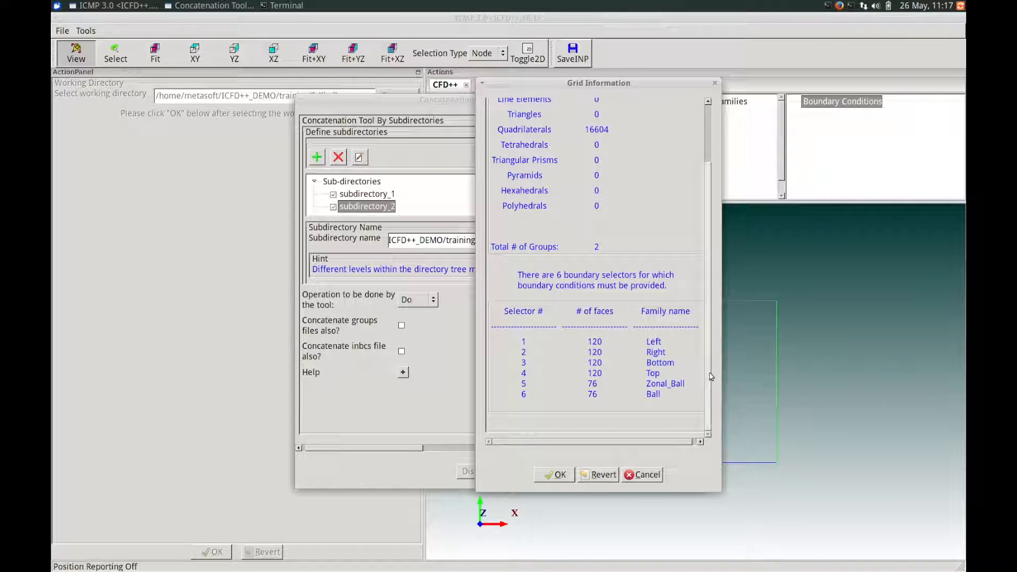
click(559, 475)
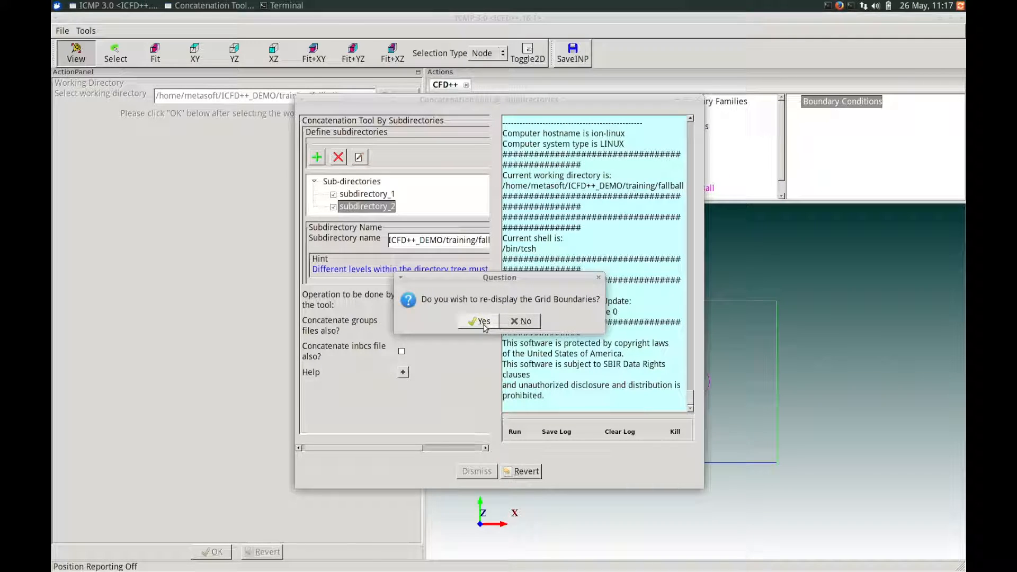
click(482, 321)
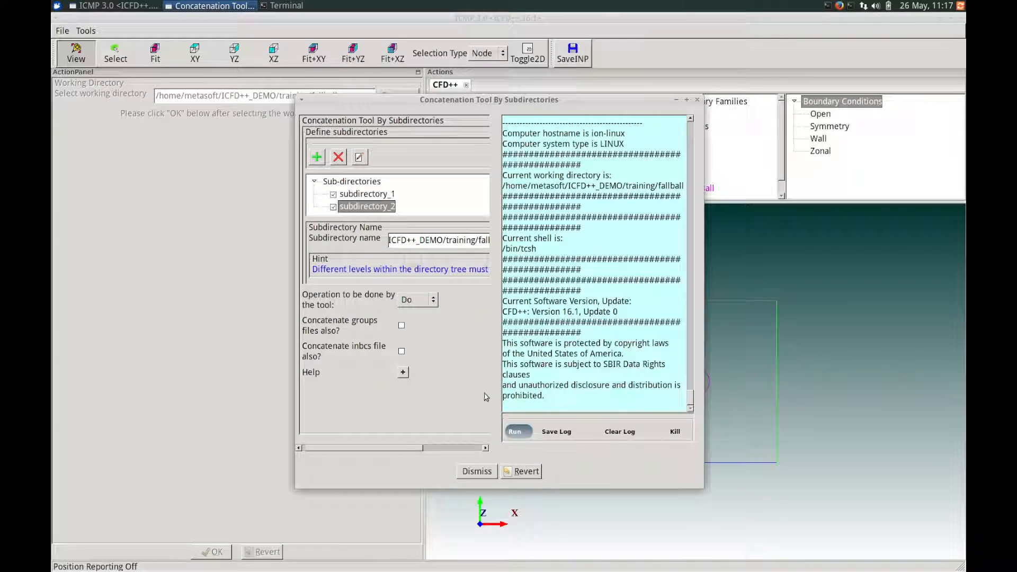
click(477, 471)
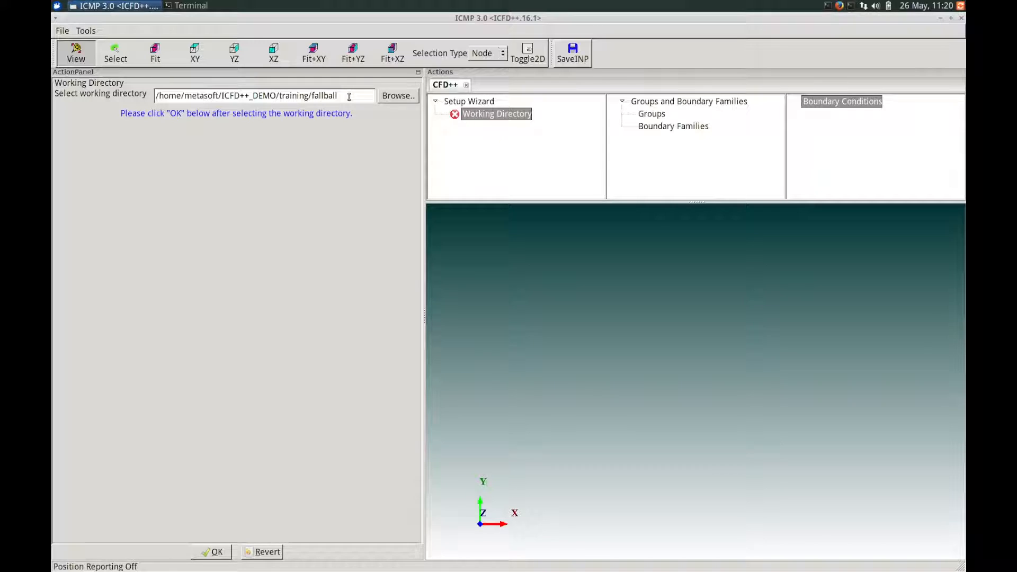
- Accept /home/metasoft/ICFD++_DEMO/training/fallball as the working directory and re-run the exbcsgrp tool for group display
click(210, 551)
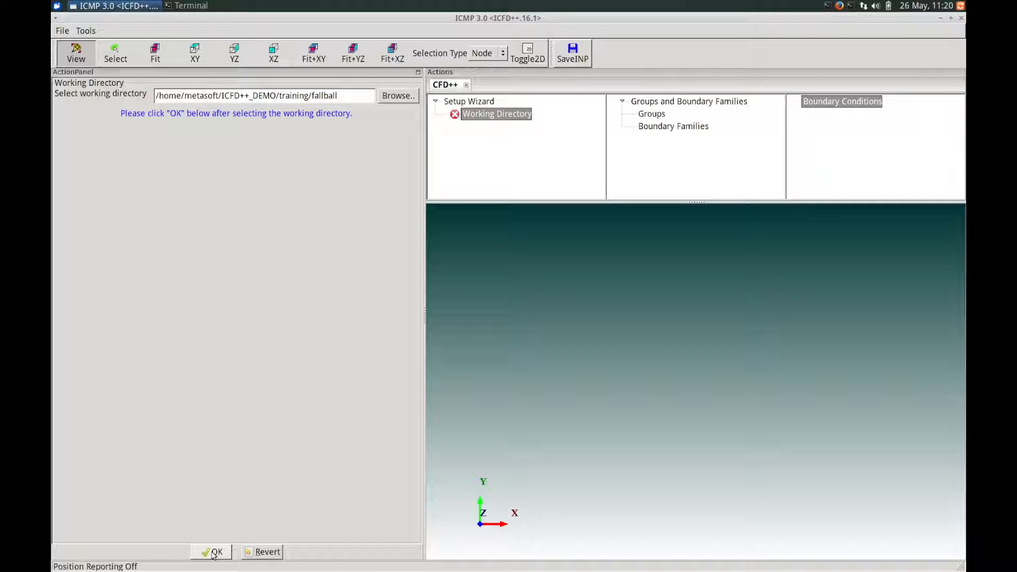
drag(503, 259, 422, 277)
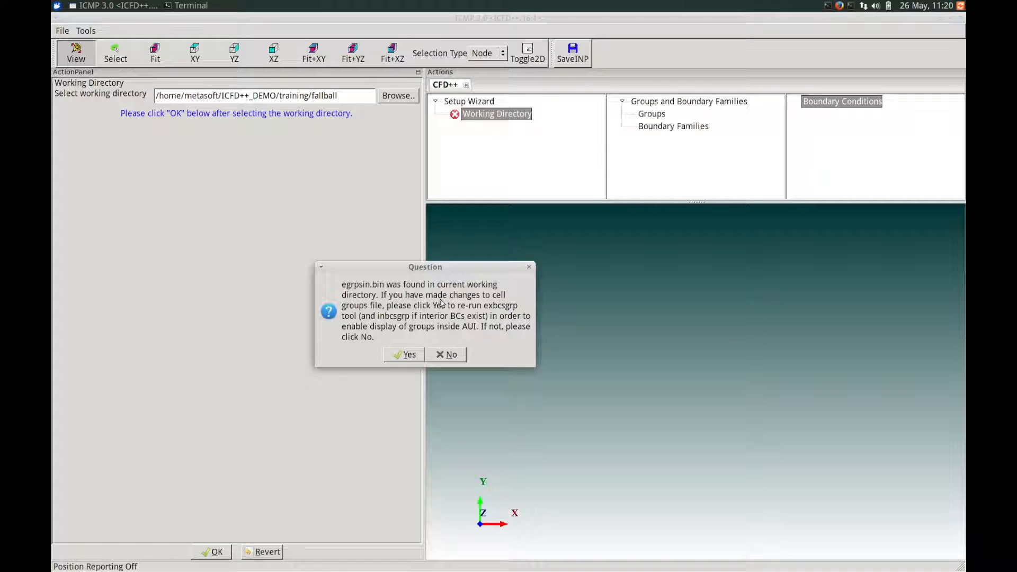
click(407, 354)
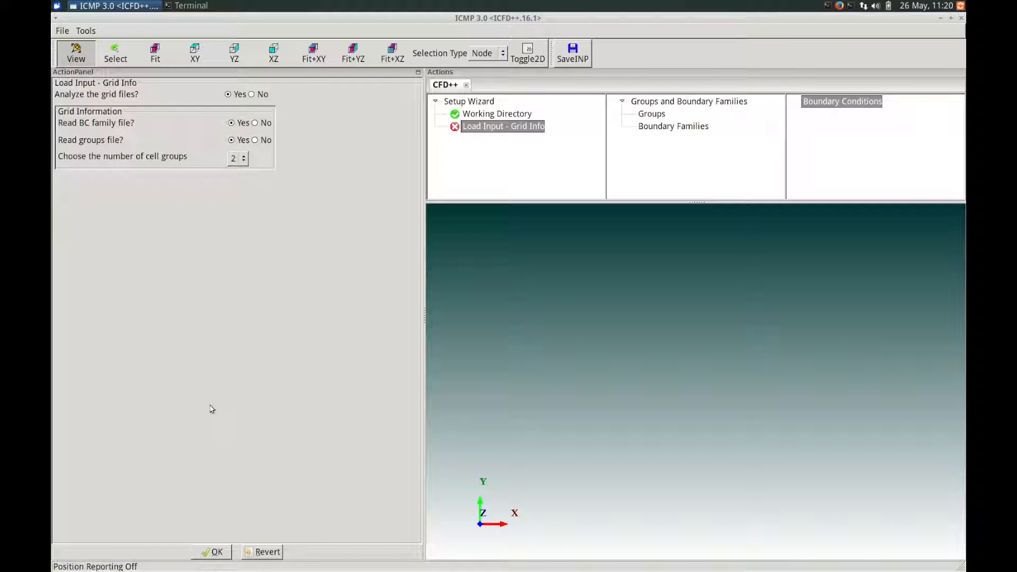
- Load and analyze the grid files with the BC family file, groups file and 2 cell groups, accepting the grid information
click(216, 552)
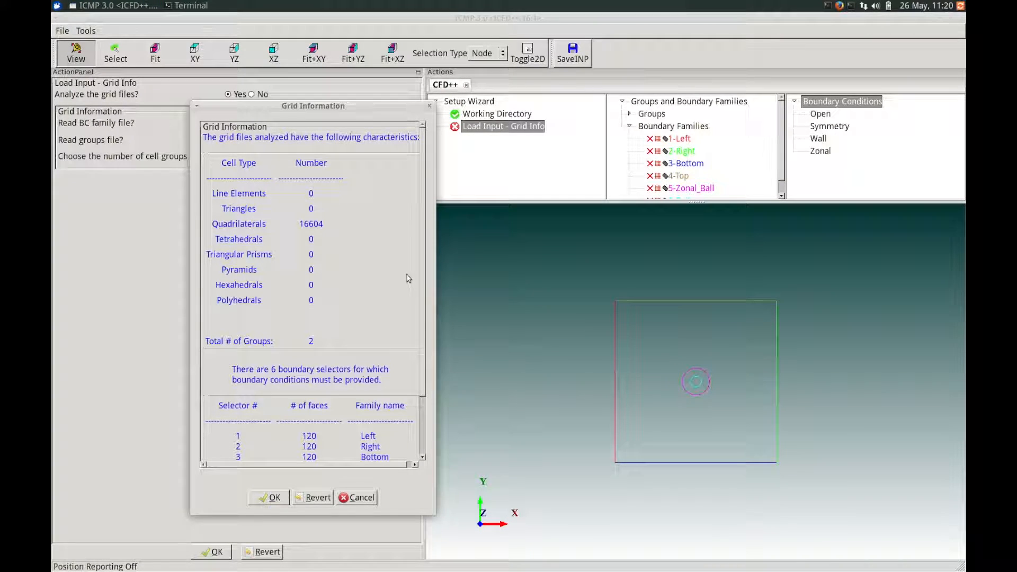
scroll(358, 380, down, 2)
scroll(359, 379, down, 3)
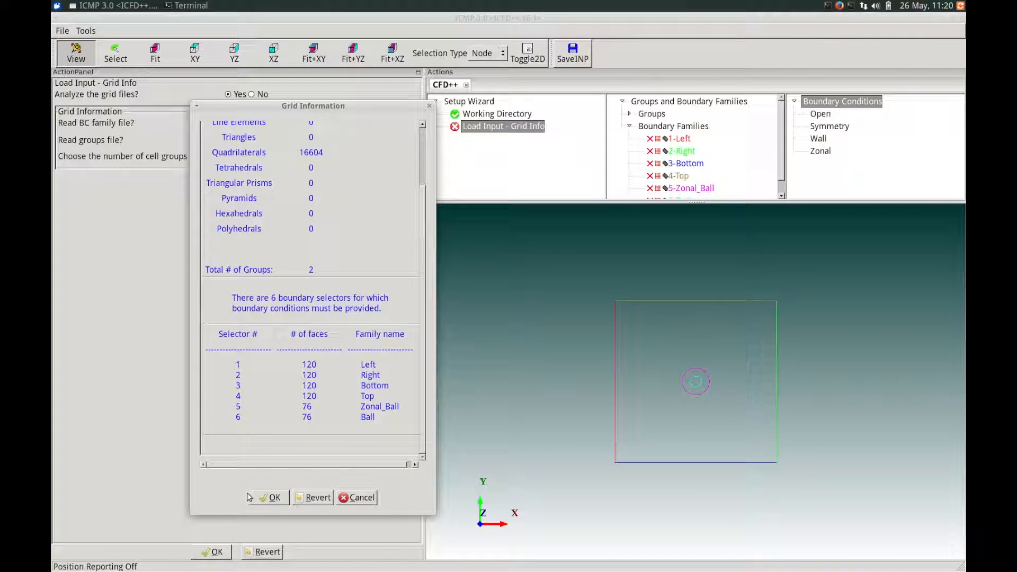
click(274, 498)
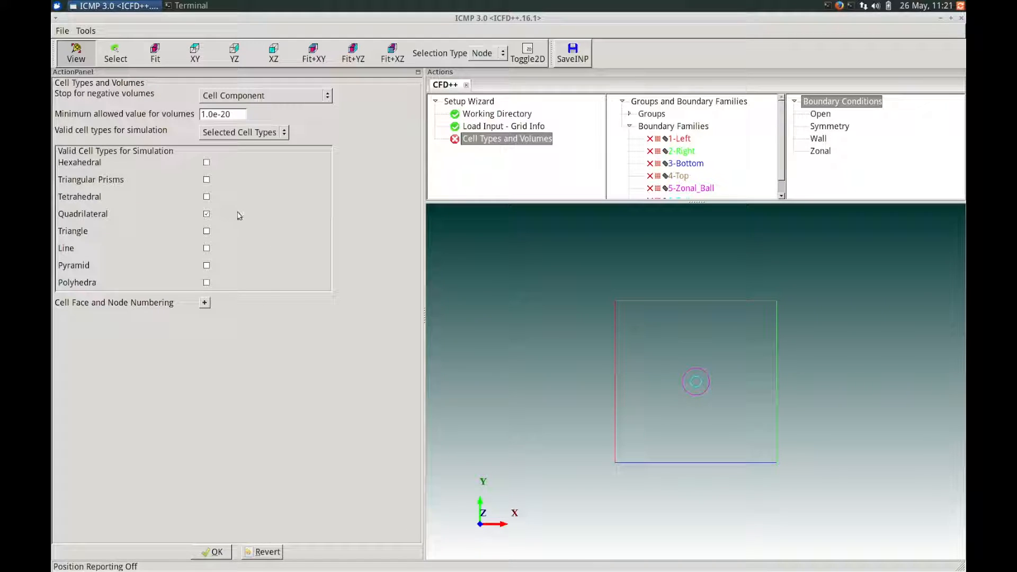
- Accept quadrilateral as the valid cell type and define the case as General Fluid Problems without preset problem classes
click(212, 552)
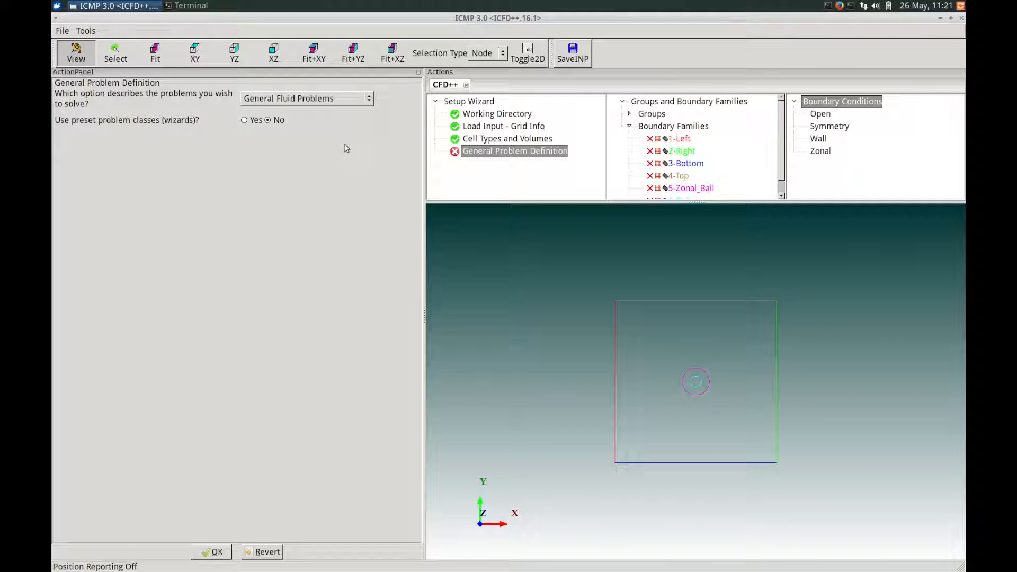
click(334, 103)
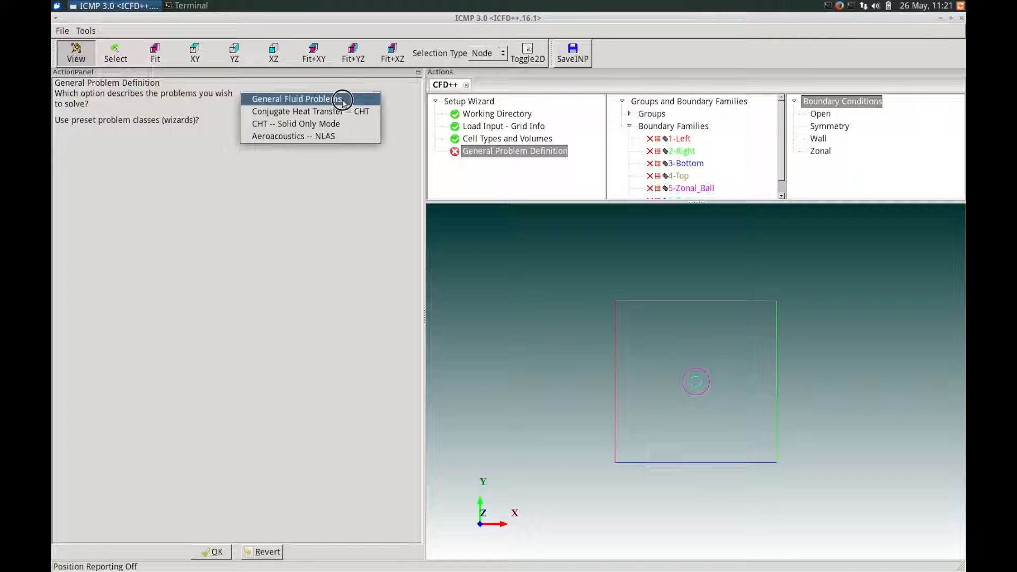
click(356, 103)
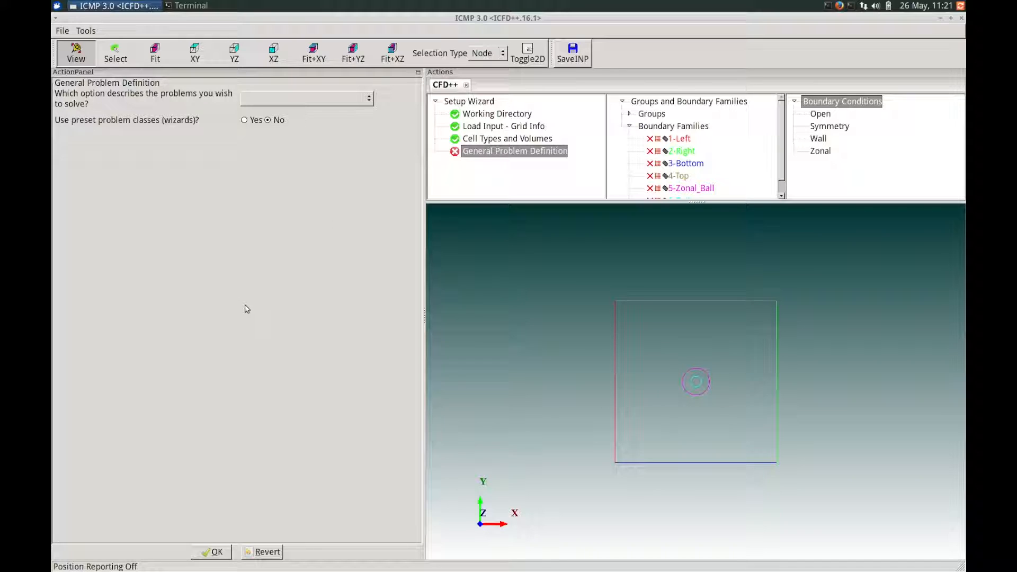
click(211, 552)
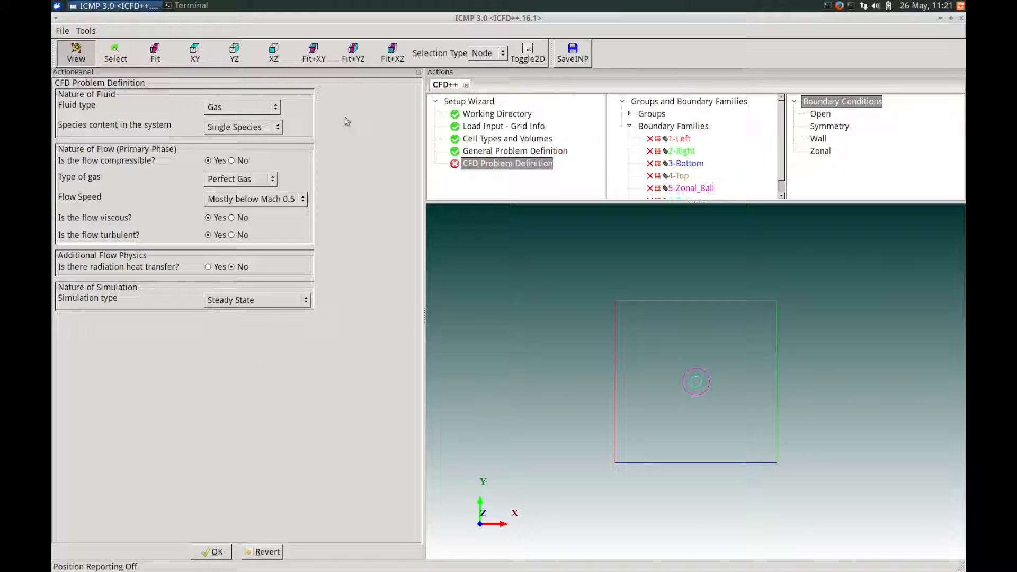
- Define the CFD problem as immiscible Multiple Phases with energy transport excluded, and accept the definition
click(264, 106)
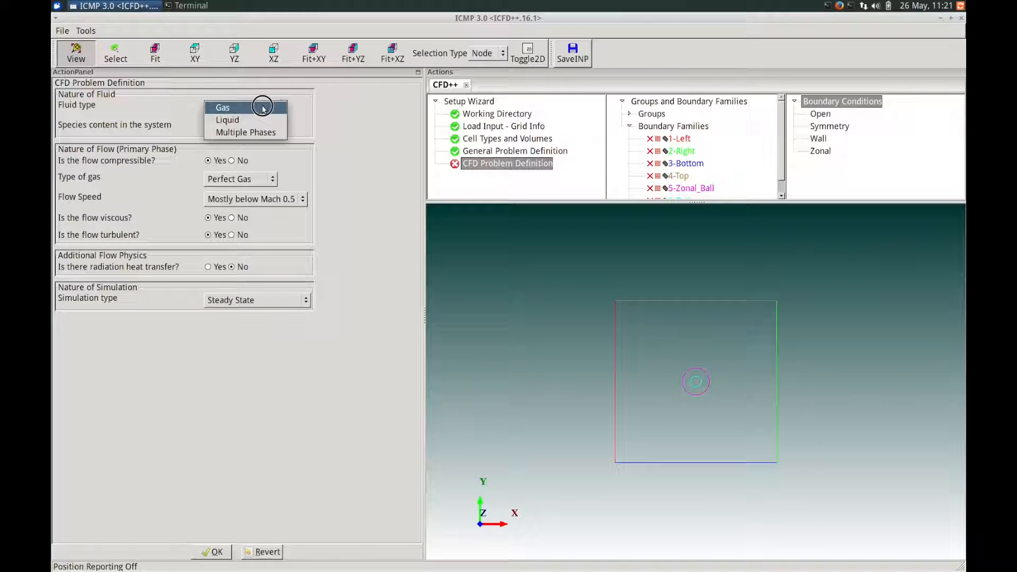
click(262, 134)
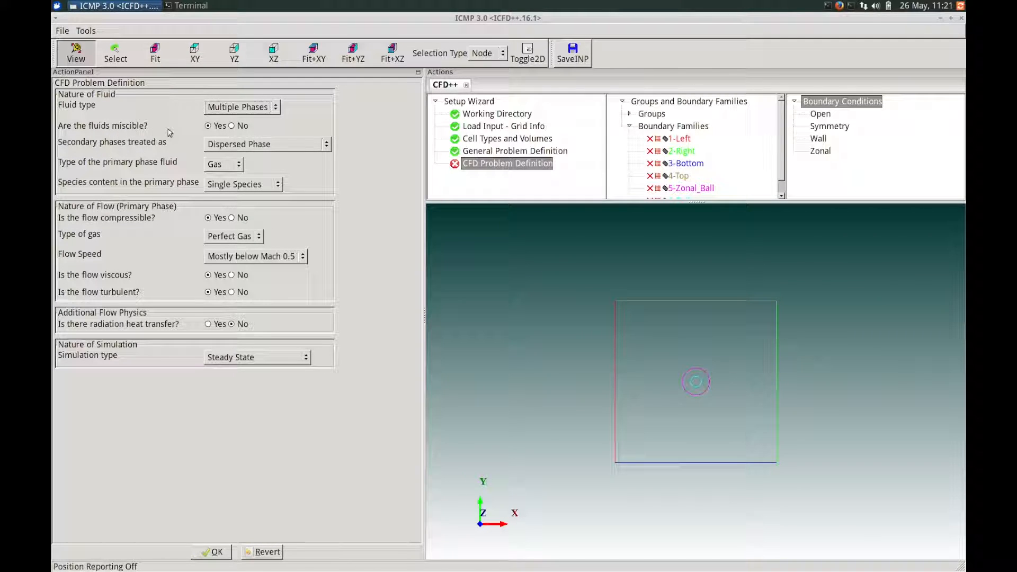
click(232, 125)
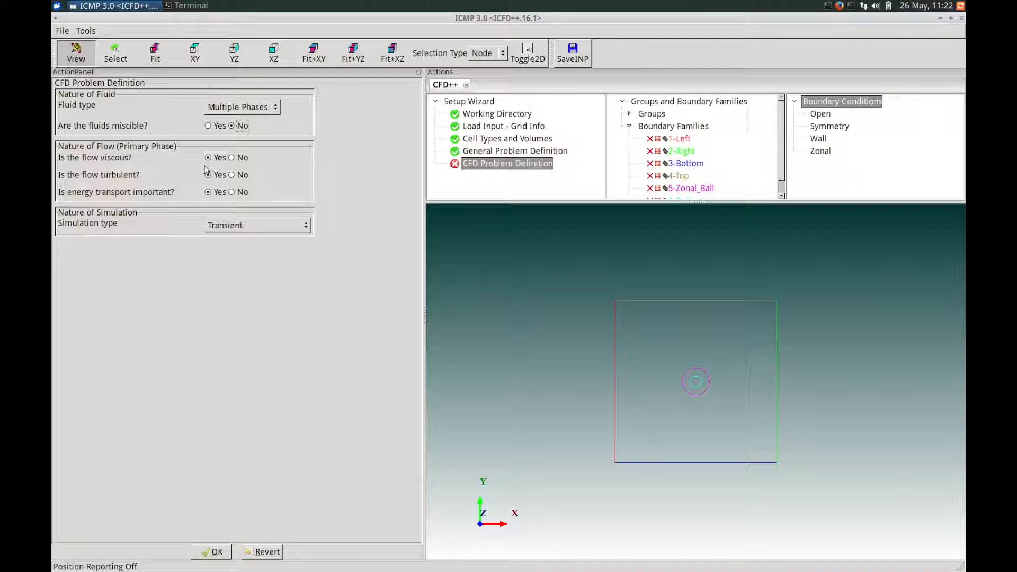
click(236, 192)
click(218, 552)
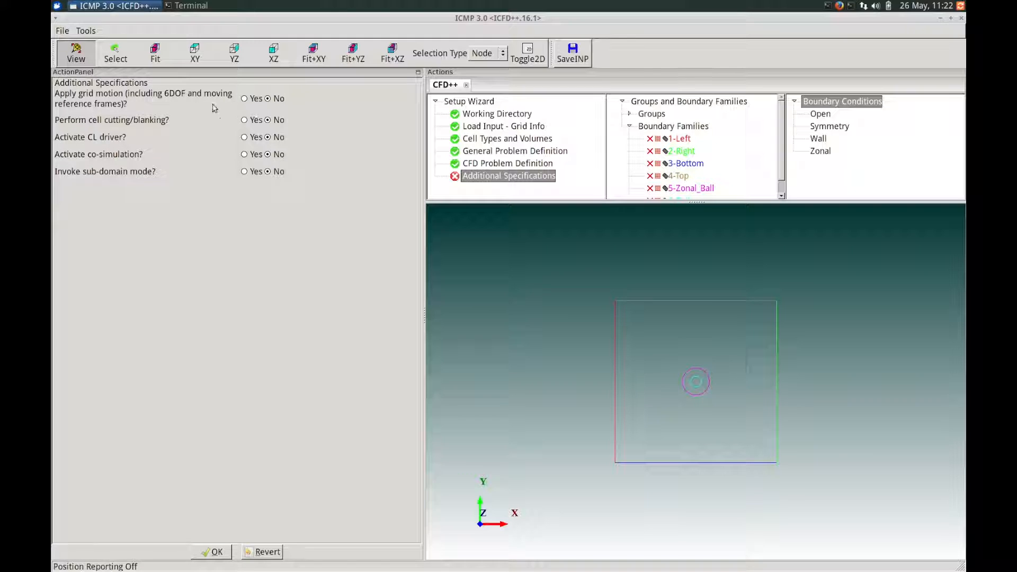
- Enable grid motion and cell cutting/blanking in the additional specifications and accept them
click(244, 98)
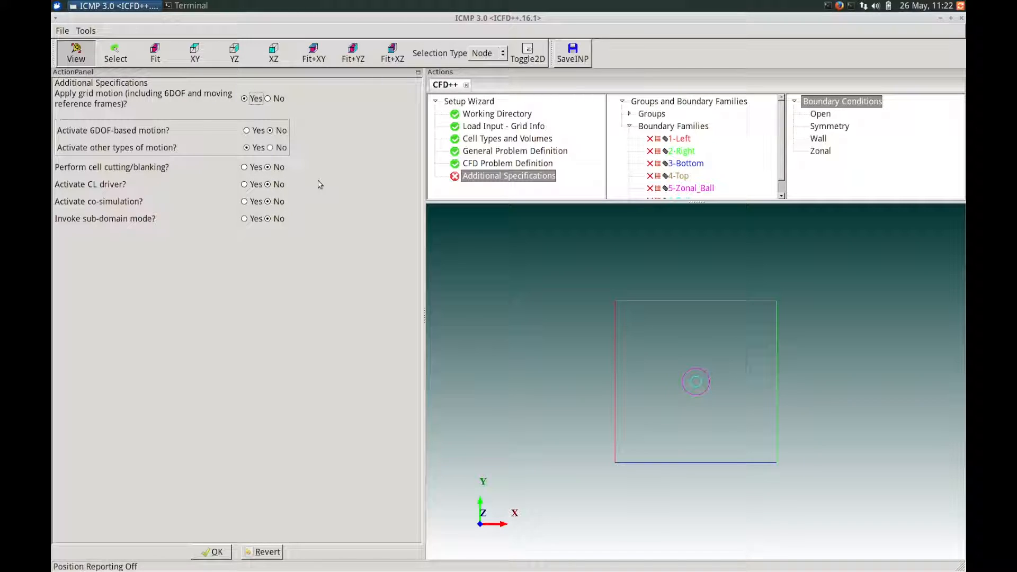
click(245, 167)
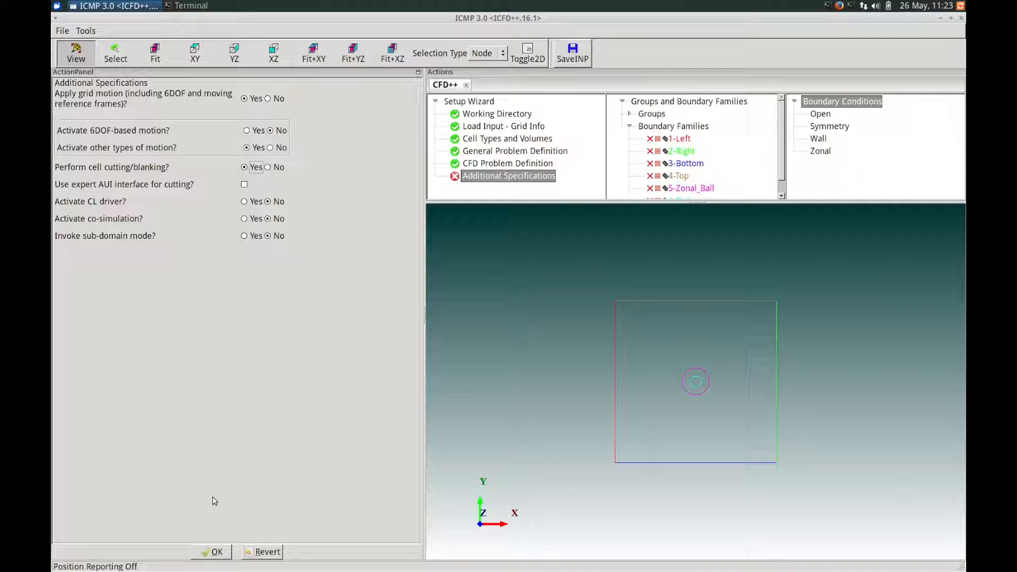
click(213, 552)
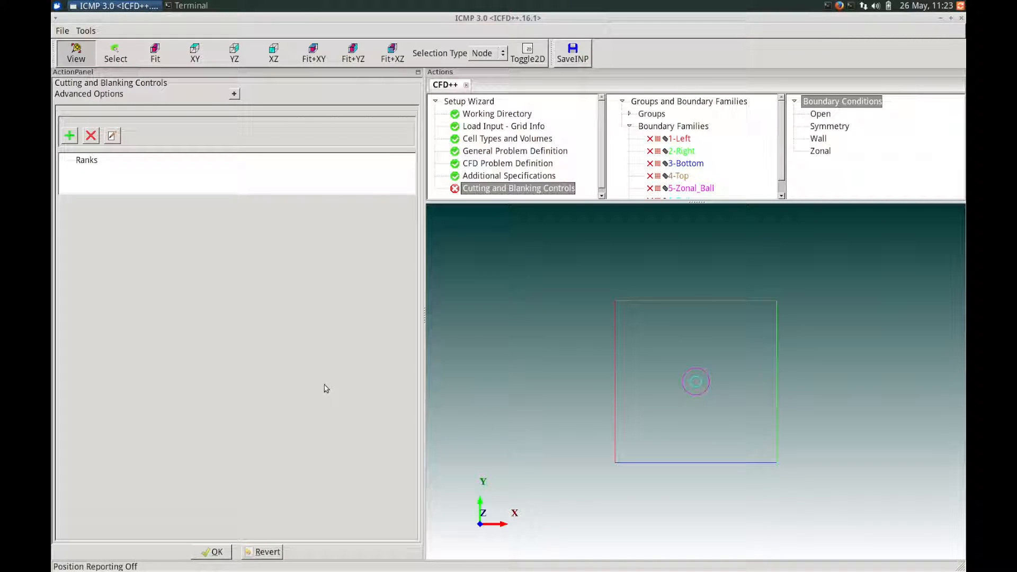
- Add two cell-cutting ranks to the cutting and blanking controls
click(84, 160)
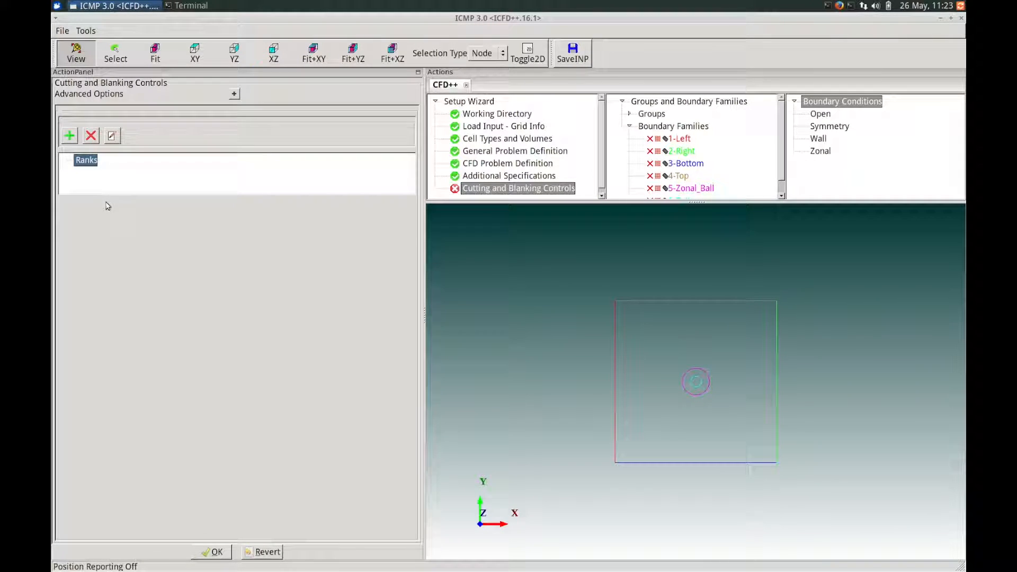
click(69, 137)
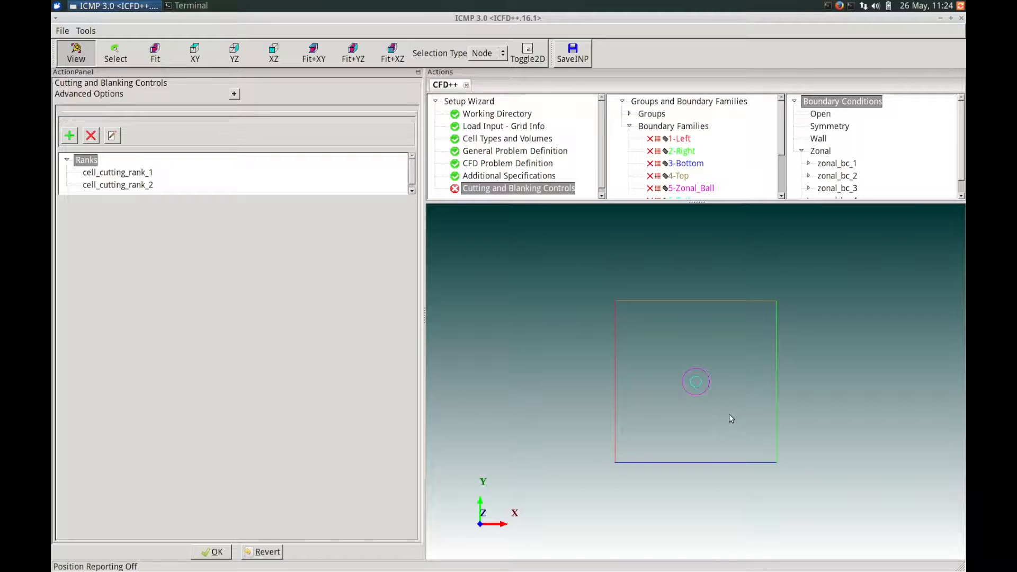
- Display the 2D grid faces and examine how the ball grid overlaps the background grid around the ball
right_drag(732, 424, 672, 390)
mouse_move(690, 390)
middle_down()
mouse_move(780, 389)
mouse_move(668, 390)
mouse_move(773, 391)
mouse_move(694, 342)
mouse_move(740, 375)
mouse_move(703, 370)
mouse_move(692, 396)
mouse_move(697, 375)
mouse_move(695, 388)
middle_up()
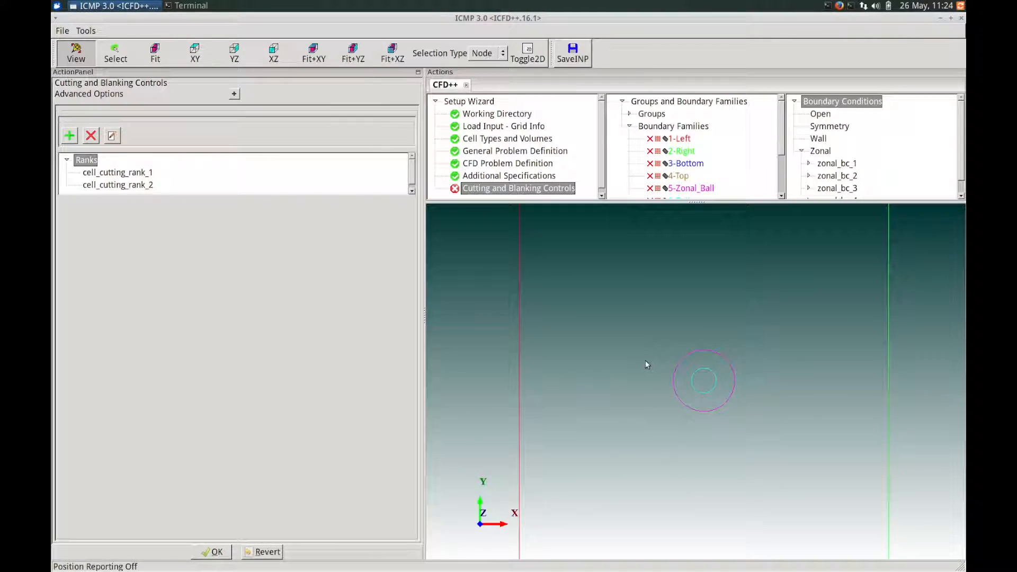
mouse_move(644, 361)
mouse_down()
mouse_move(688, 363)
mouse_move(658, 358)
mouse_move(651, 375)
mouse_move(654, 361)
mouse_move(653, 370)
mouse_move(661, 367)
mouse_up()
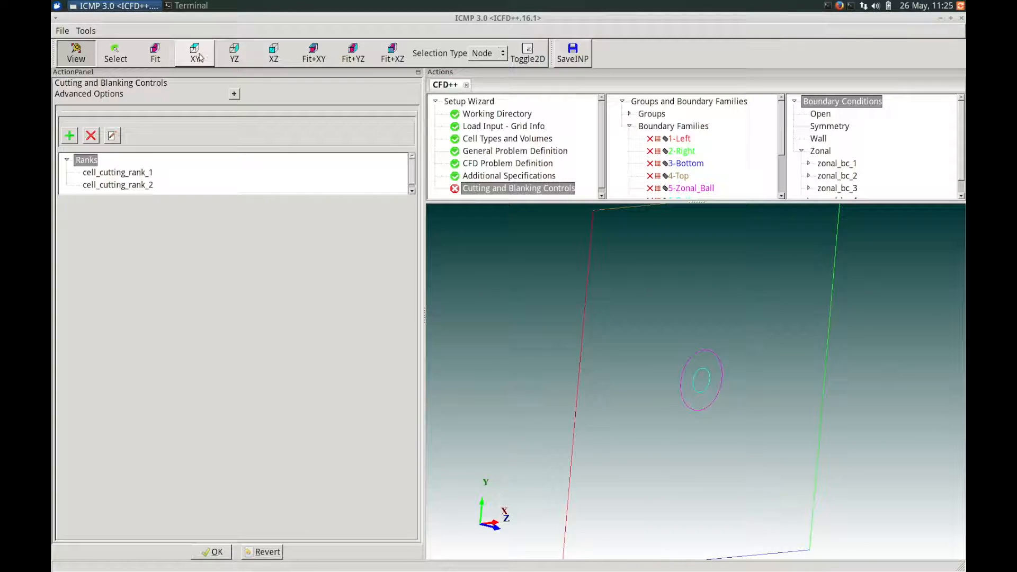
click(318, 55)
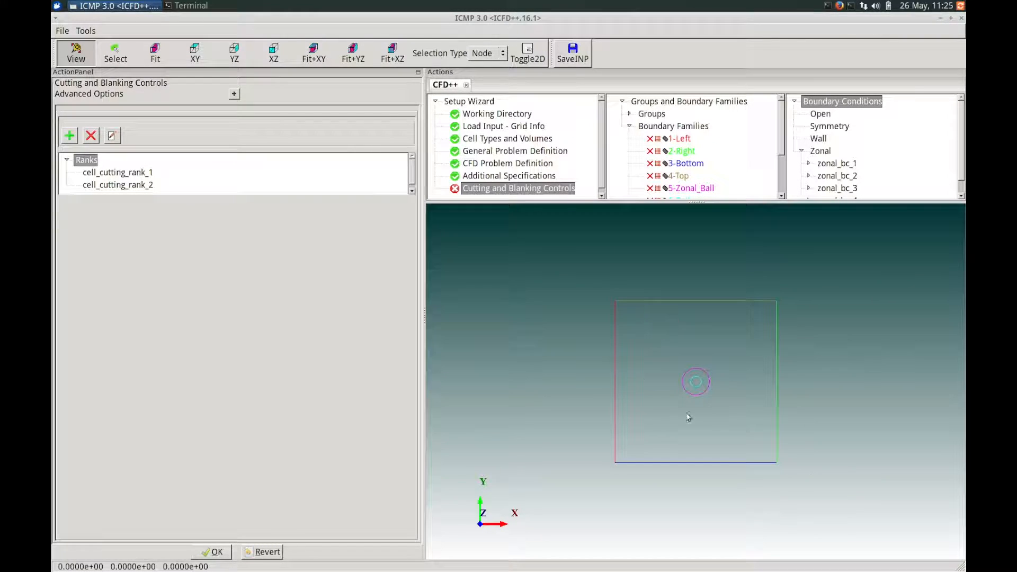
click(529, 61)
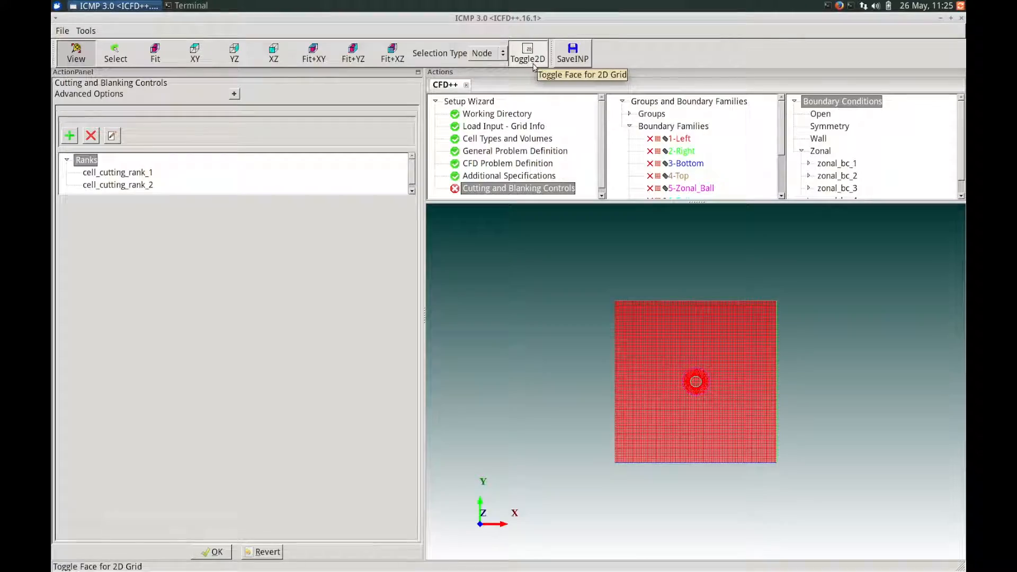
scroll(738, 350, up, 3)
scroll(738, 351, up, 5)
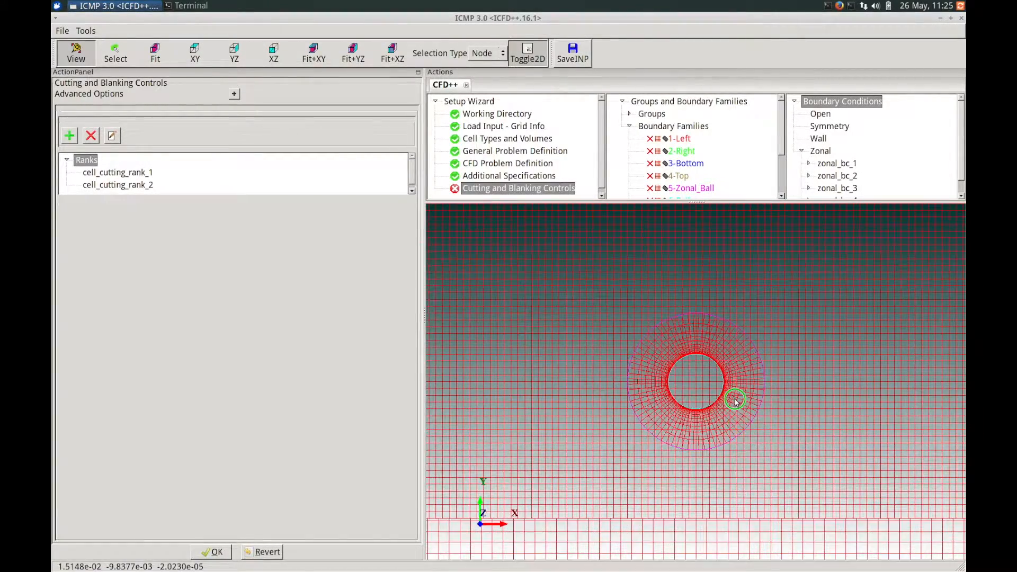
scroll(737, 405, up, 4)
right_drag(737, 407, 738, 409)
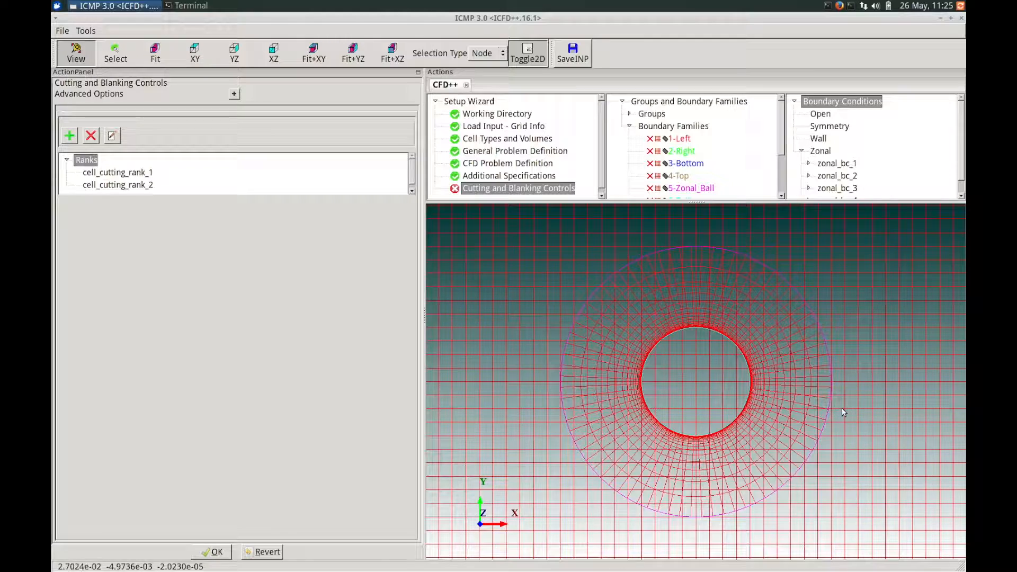
mouse_move(831, 419)
right_down()
mouse_move(812, 351)
mouse_move(802, 380)
right_up()
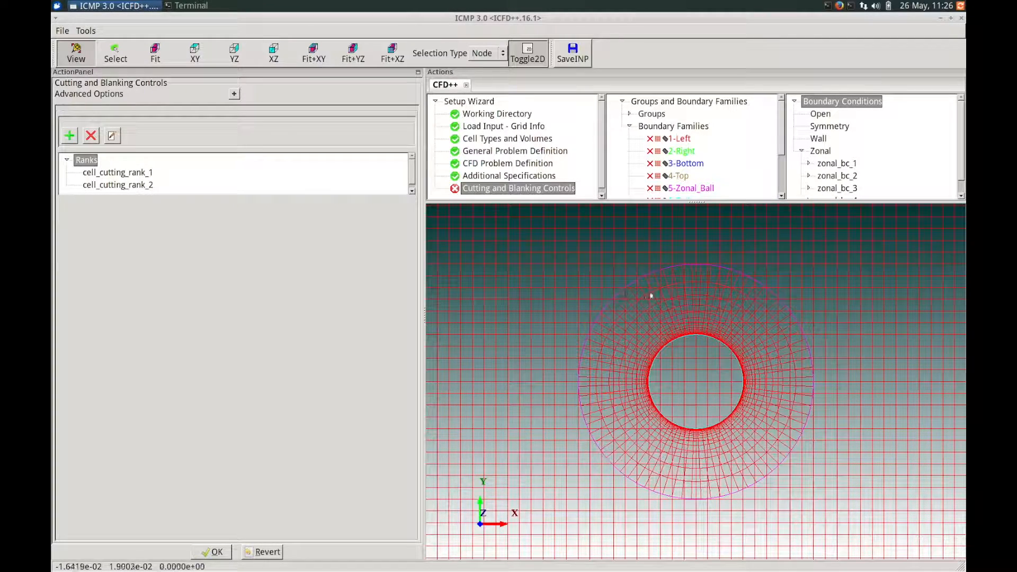
scroll(652, 295, down, 1)
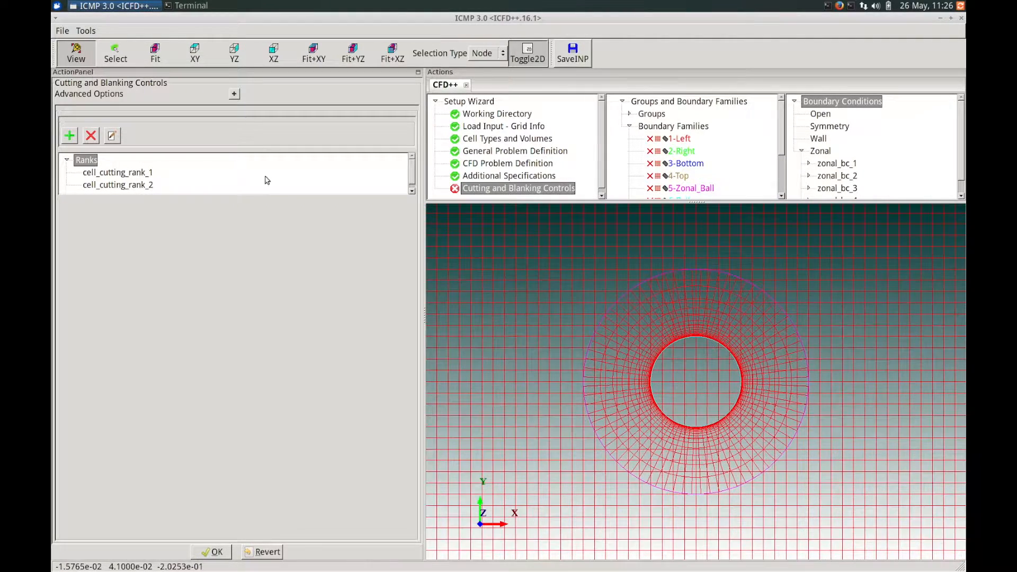
- In cell_cutting_rank_1, set 5-Zonal_Ball as the cutting boundary for cutters-bc_families_1
click(118, 172)
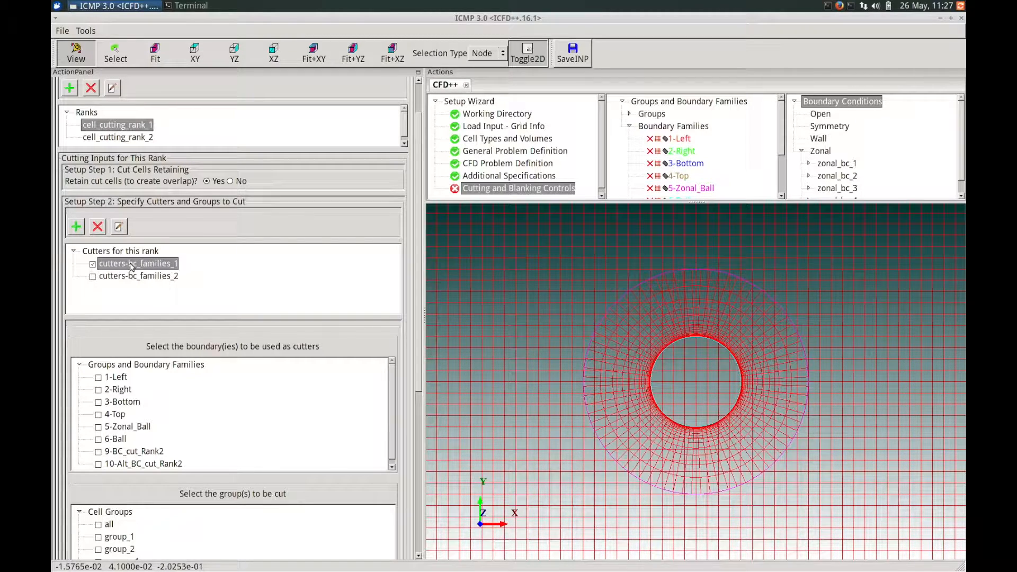
scroll(174, 353, down, 2)
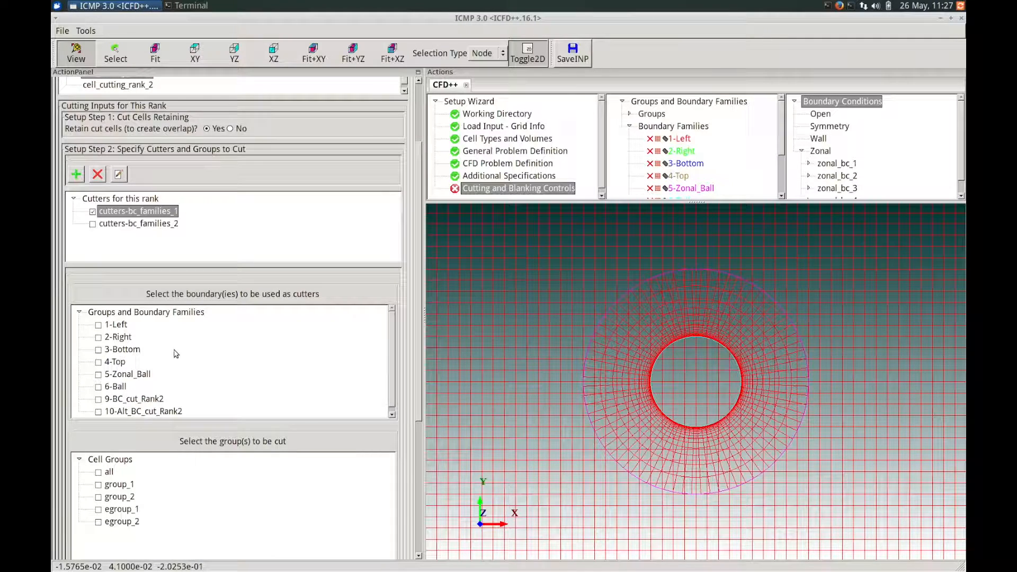
click(100, 376)
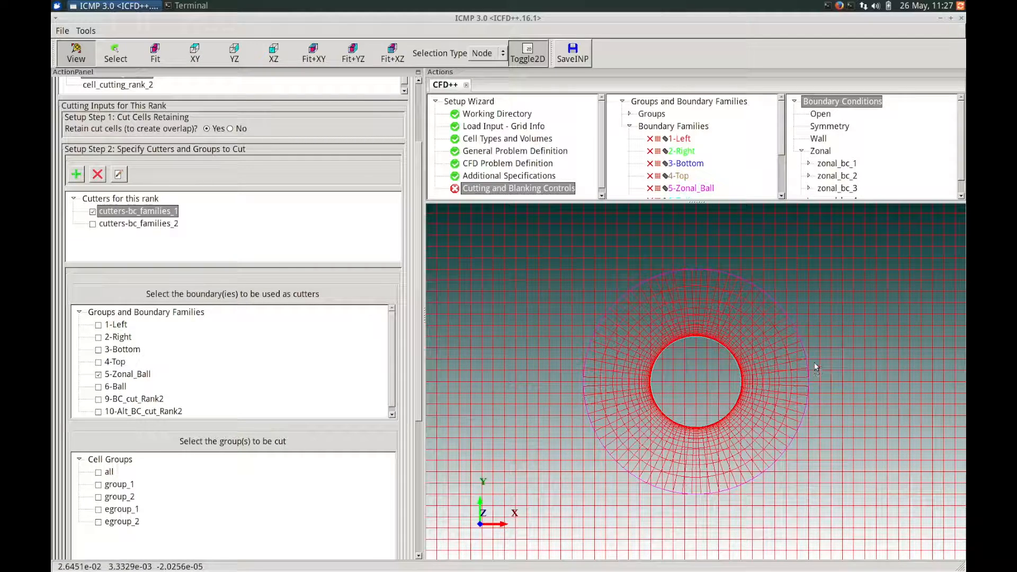
- Highlight the cell groups to identify the background grid and choose group_1 as the group cut by the zonal ball boundary
scroll(411, 449, down, 2)
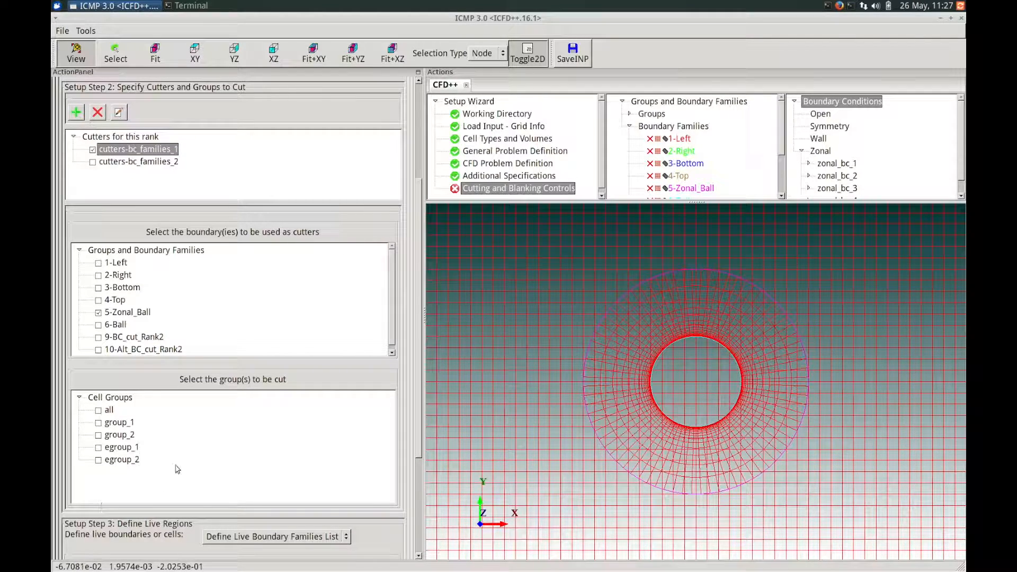
click(630, 113)
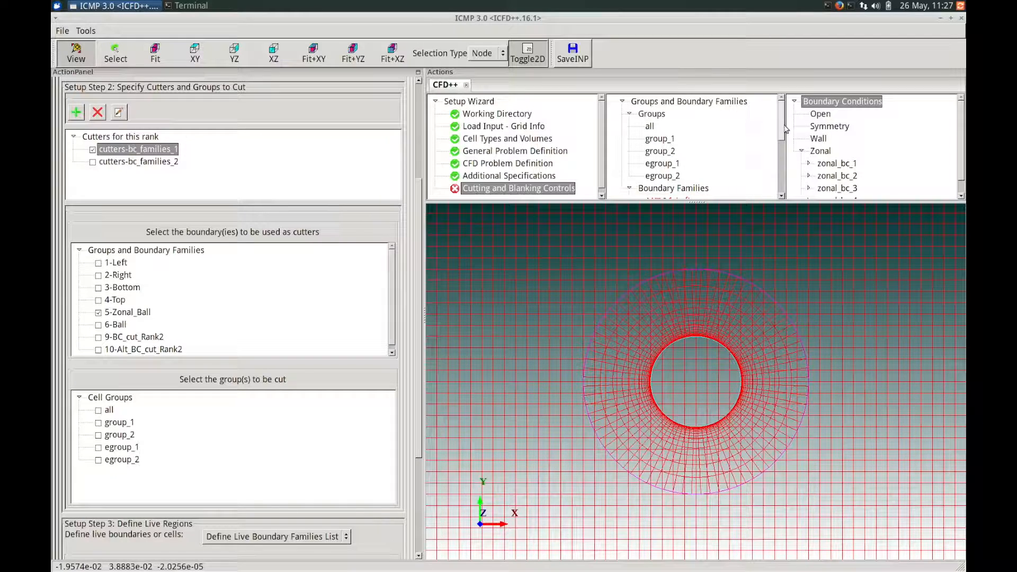
click(661, 140)
click(661, 150)
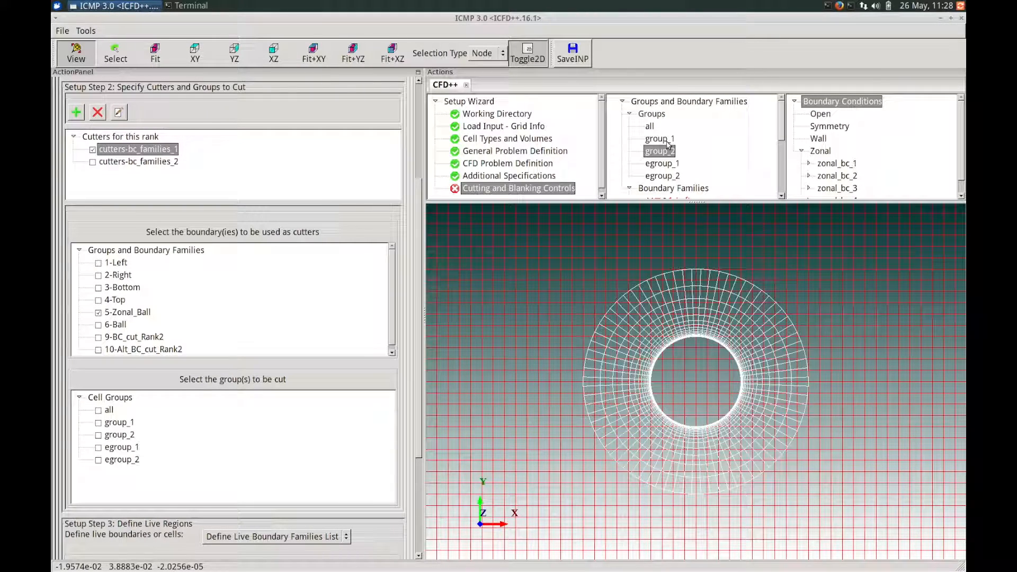
click(667, 142)
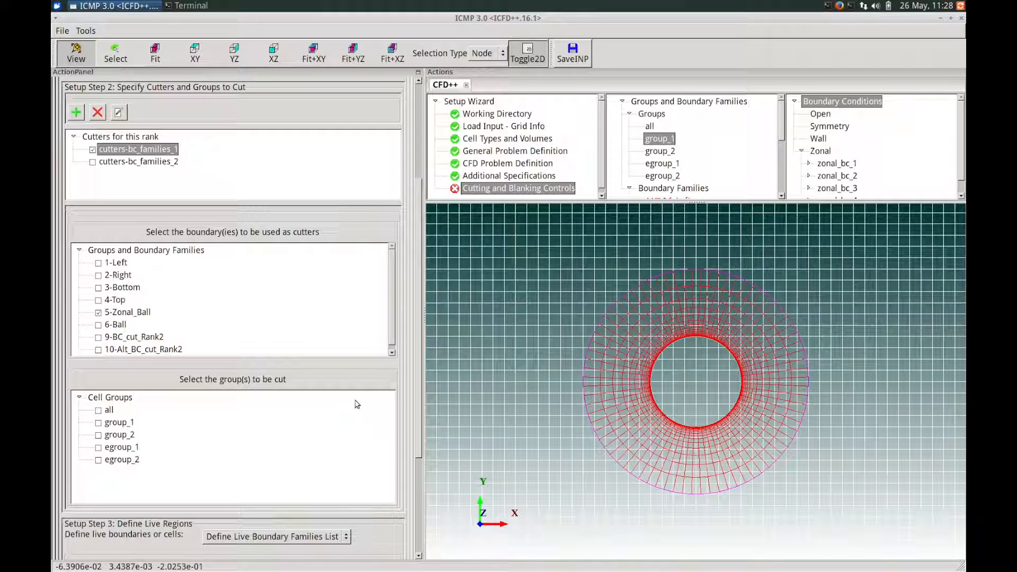
click(98, 424)
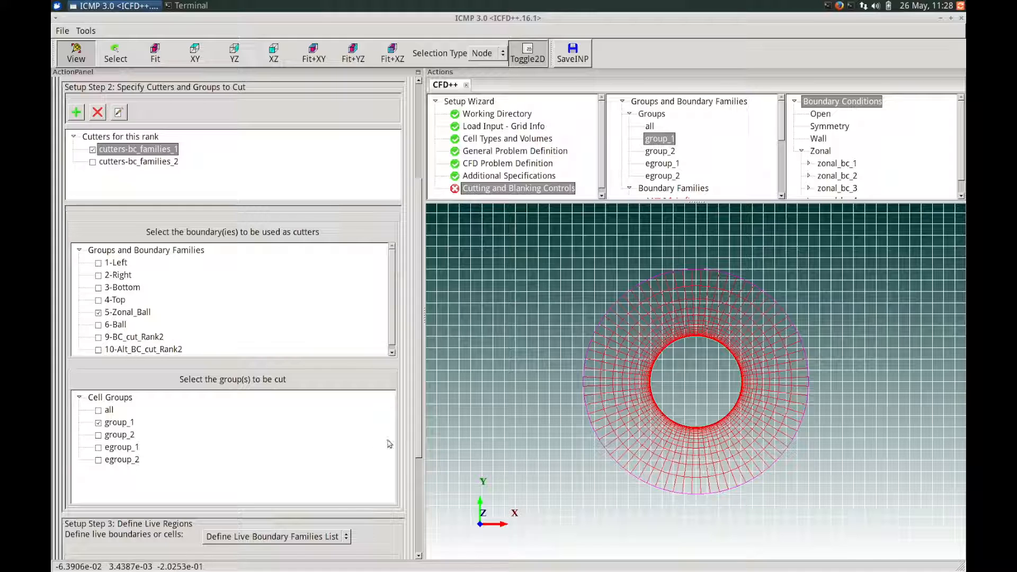
- Set 1-Left, 2-Right, 3-Bottom and 4-Top as the live boundaries for cell_cutting_rank_1
drag(418, 421, 408, 514)
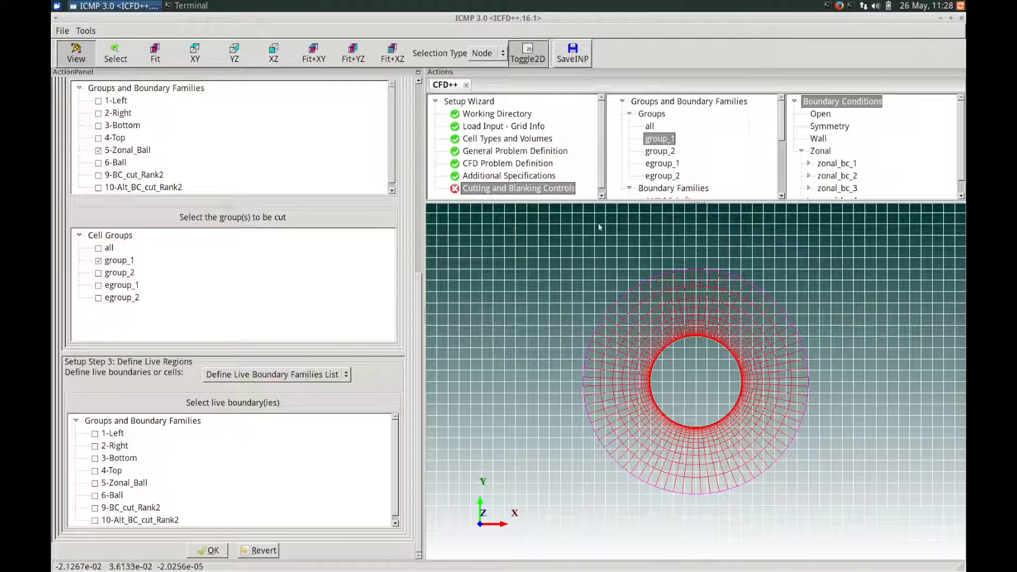
click(651, 113)
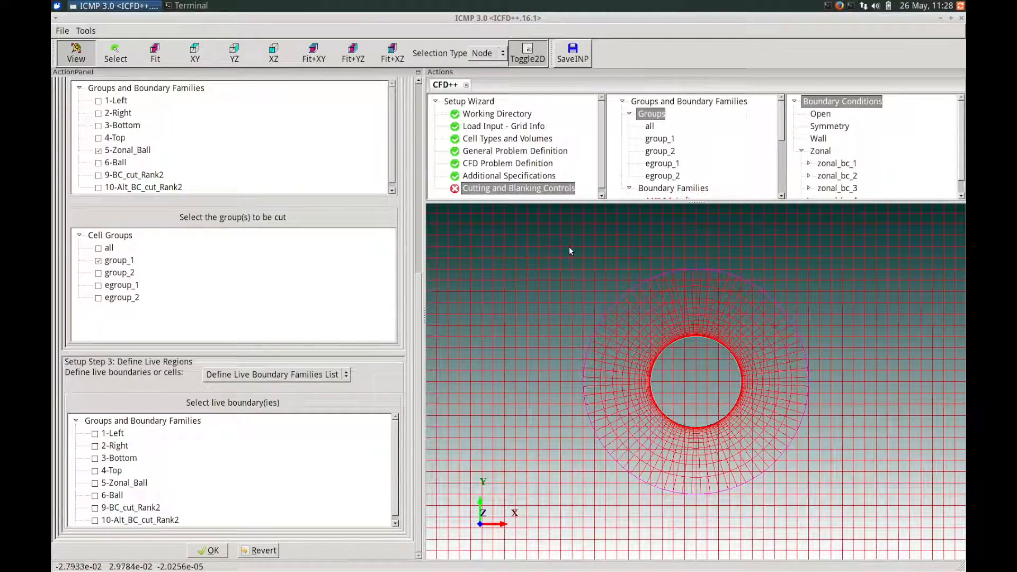
right_drag(574, 272, 579, 311)
right_drag(589, 252, 599, 325)
right_drag(596, 270, 597, 315)
drag(417, 302, 417, 302)
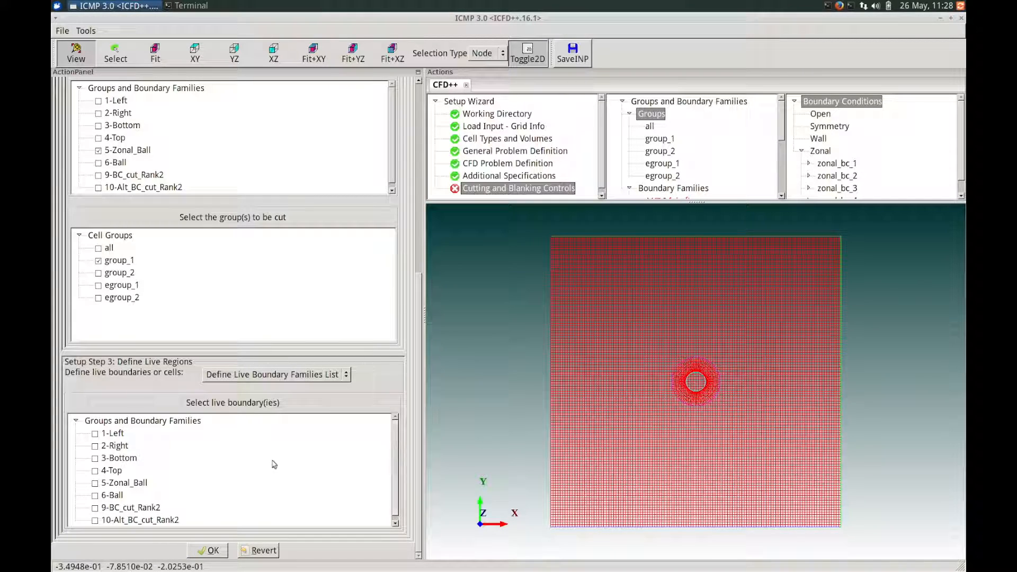
click(95, 433)
click(95, 446)
click(95, 458)
click(95, 471)
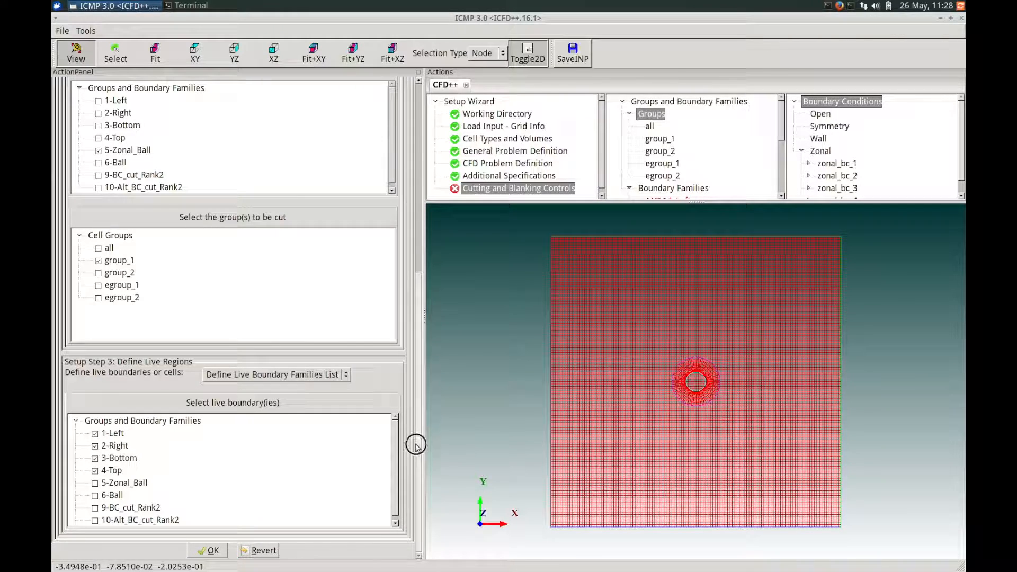
drag(419, 459, 417, 243)
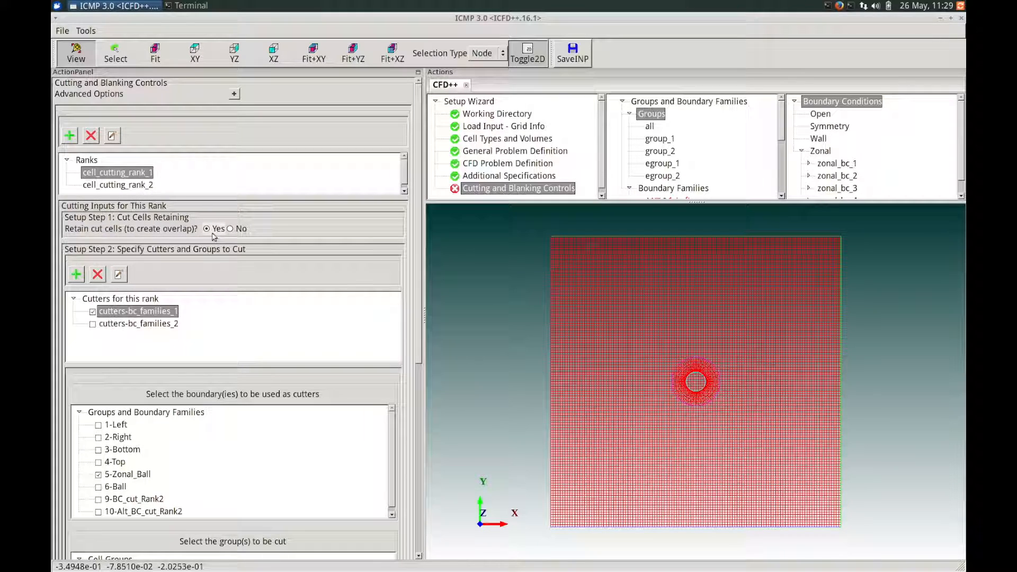
- In cell_cutting_rank_2, use 7-BC_cut_Rank1 and 8-Alt_BC_cut_Rank1 as the cutting boundaries for cutters-bc_families_2 and choose group_2 as the group cut
click(129, 185)
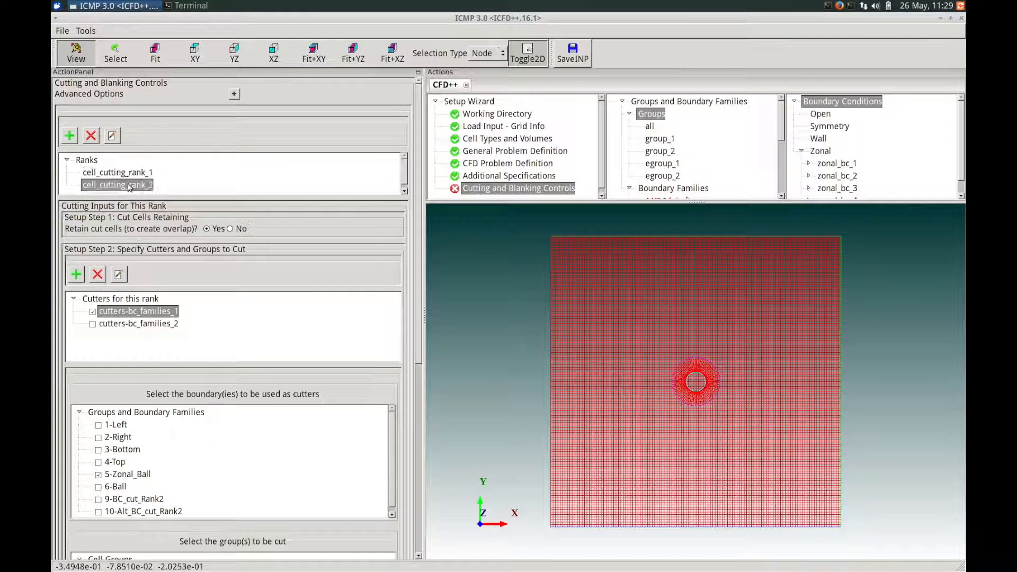
scroll(416, 257, down, 1)
scroll(417, 268, down, 1)
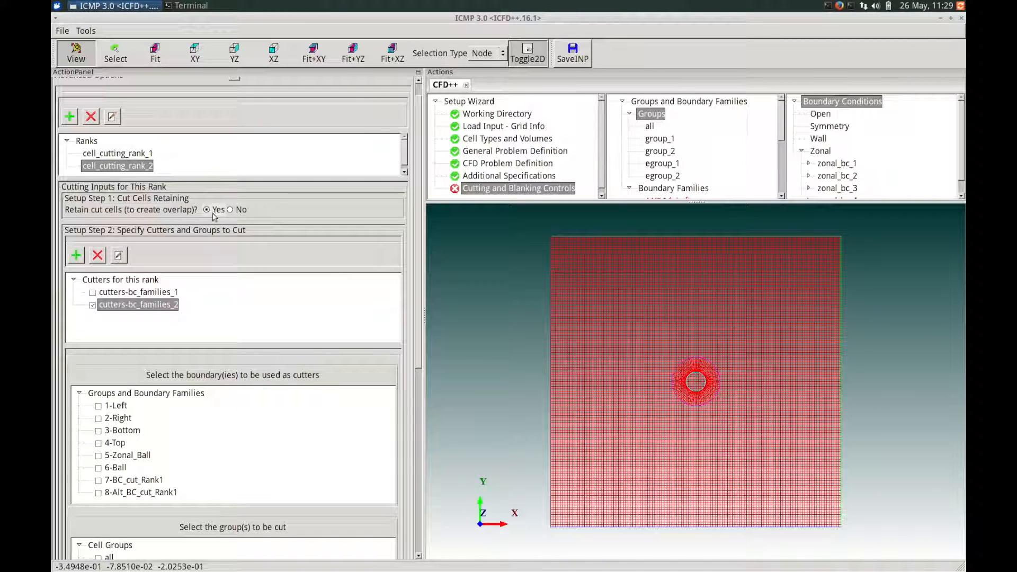
click(419, 332)
drag(419, 332, 412, 385)
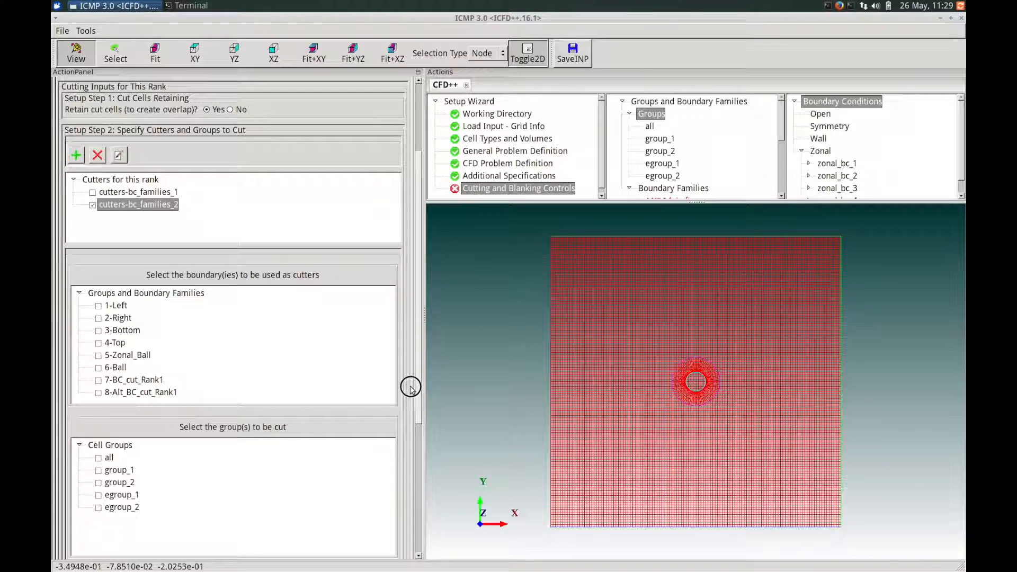
click(99, 381)
drag(416, 384, 416, 417)
click(98, 426)
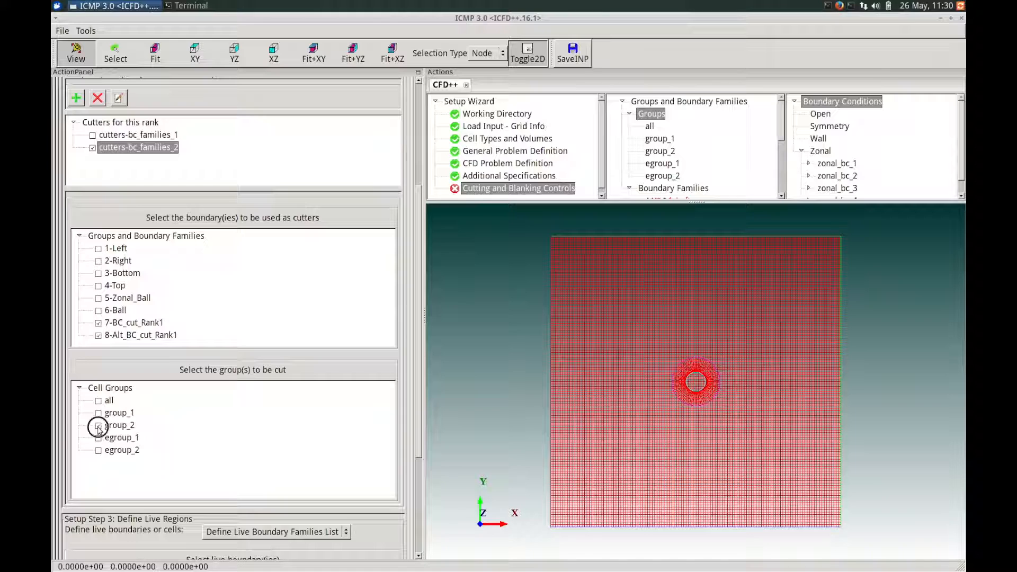
- Set 6-Ball as the live boundary for cell_cutting_rank_2 and accept the cutting and blanking controls
drag(415, 431, 394, 524)
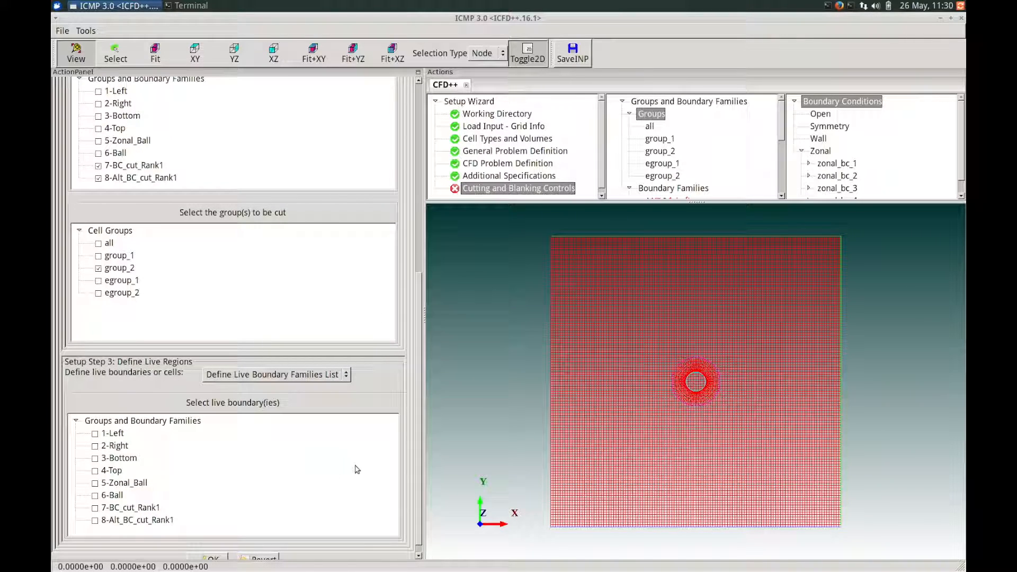
drag(418, 448, 413, 455)
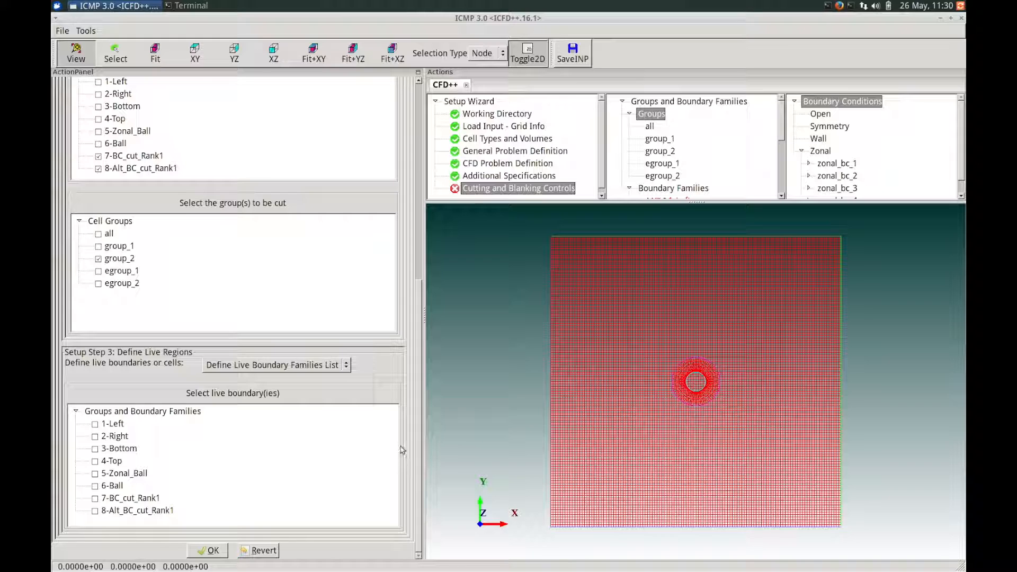
click(96, 485)
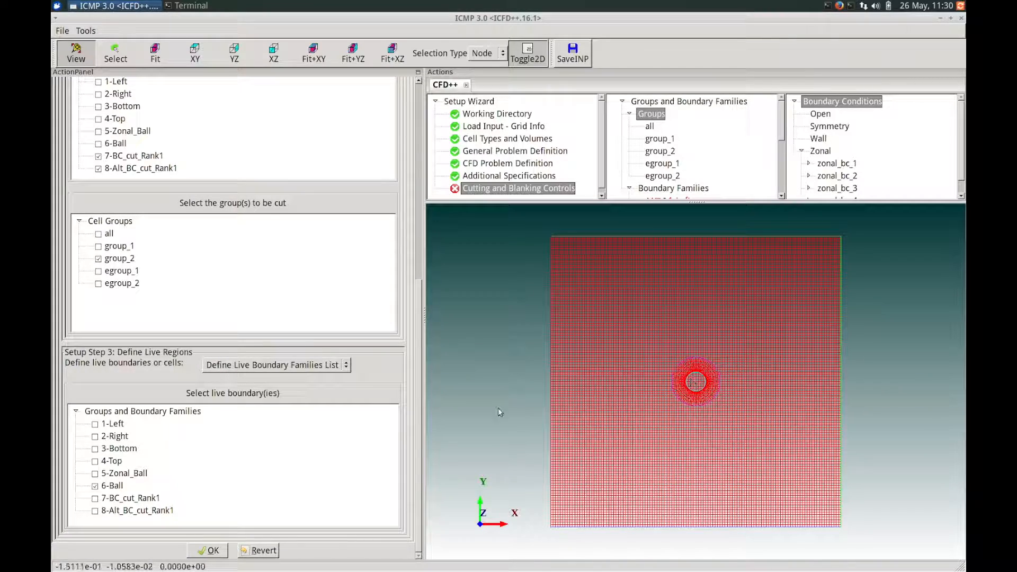
drag(417, 429, 416, 429)
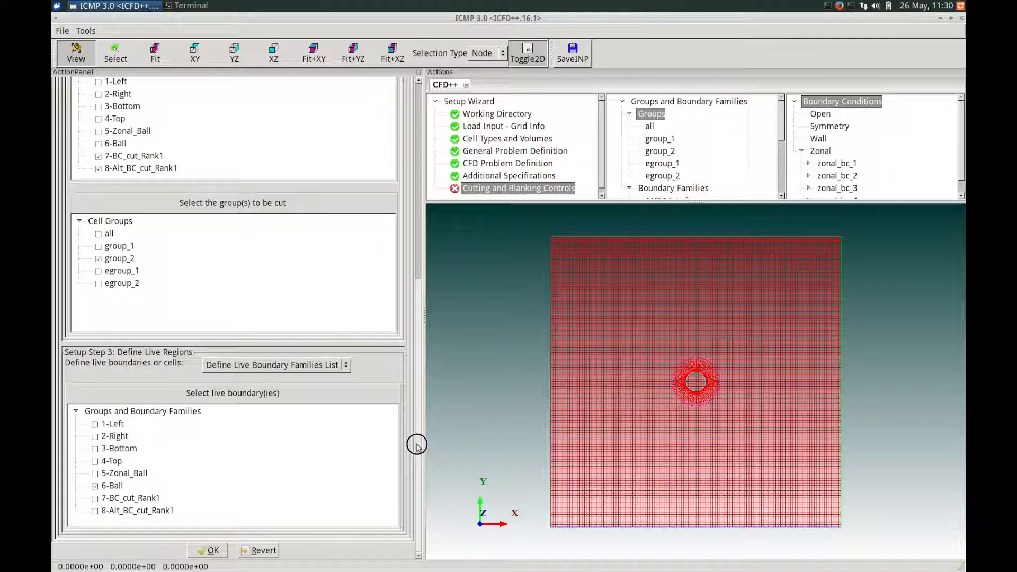
mouse_move(416, 456)
mouse_down()
mouse_move(408, 277)
mouse_move(402, 462)
mouse_up()
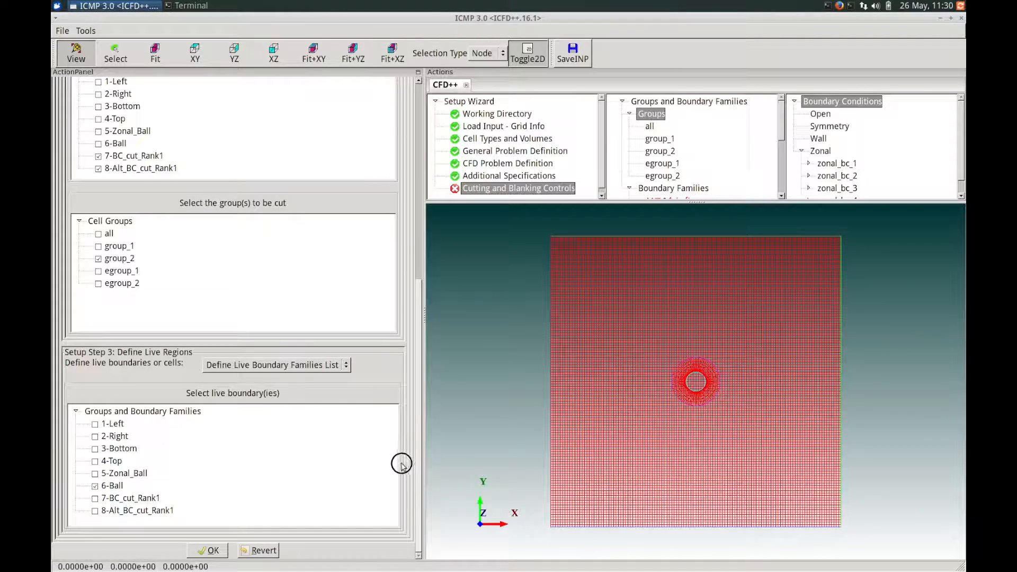
click(210, 550)
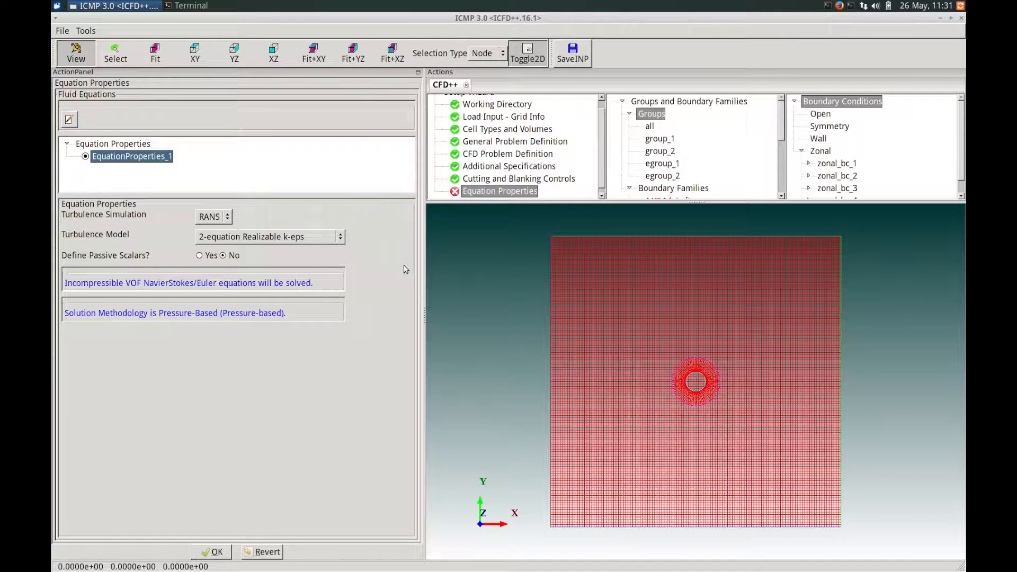
- Keep RANS with the 2-equation Realizable k-eps turbulence model and accept the equation properties
click(217, 218)
click(270, 218)
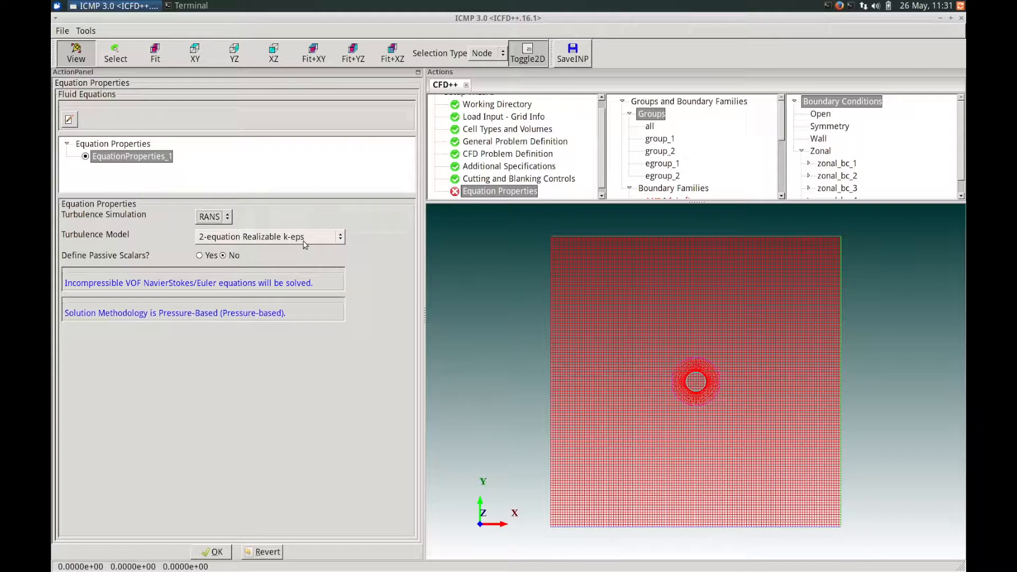
click(305, 244)
click(304, 242)
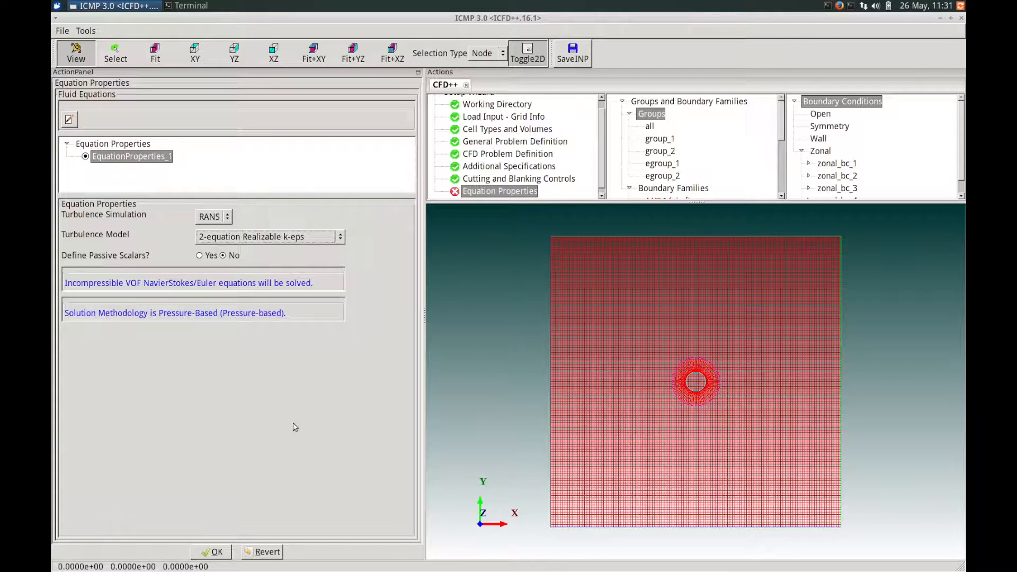
click(208, 553)
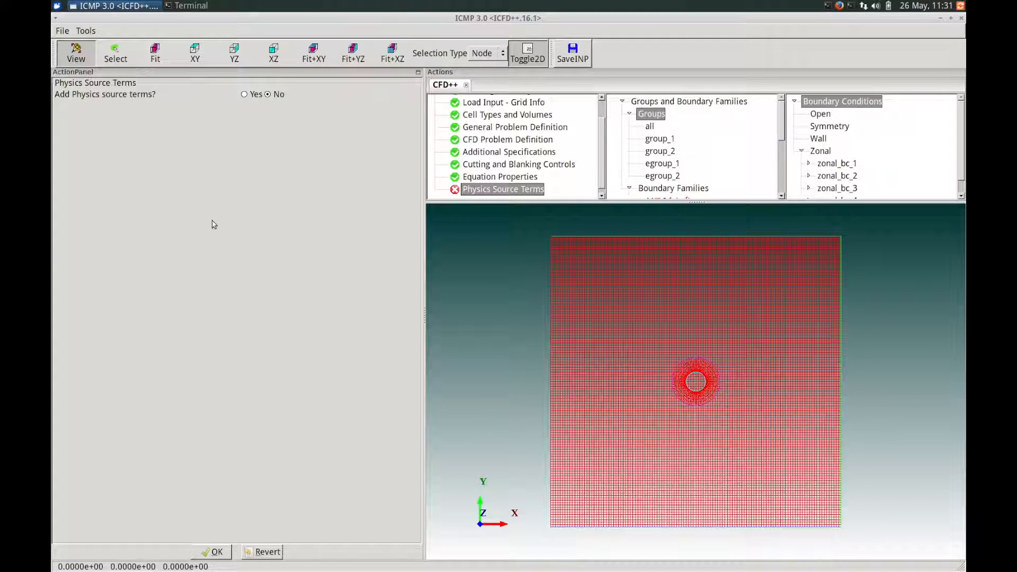
- Accept the setup without physics source terms and keep SI as the unit system for the reference quantities
click(210, 551)
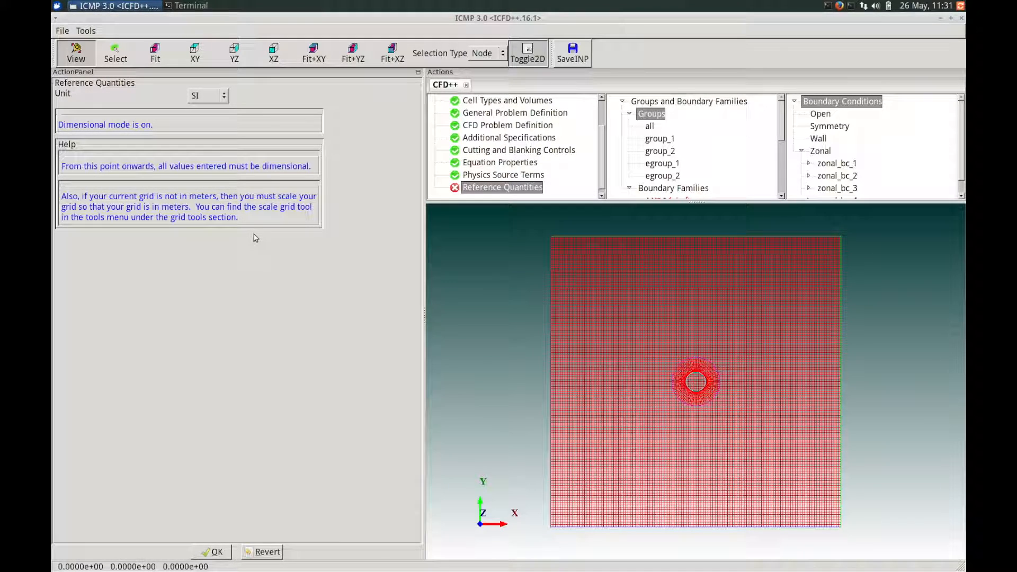
click(214, 101)
click(214, 101)
click(216, 552)
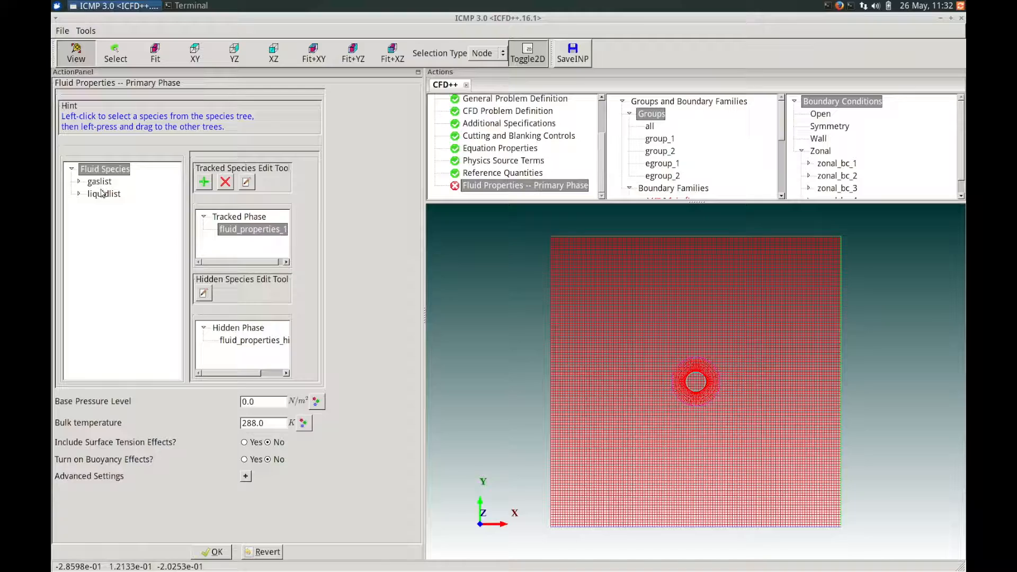
- Assign Water_H2O from the liquid species list as the tracked phase
click(78, 194)
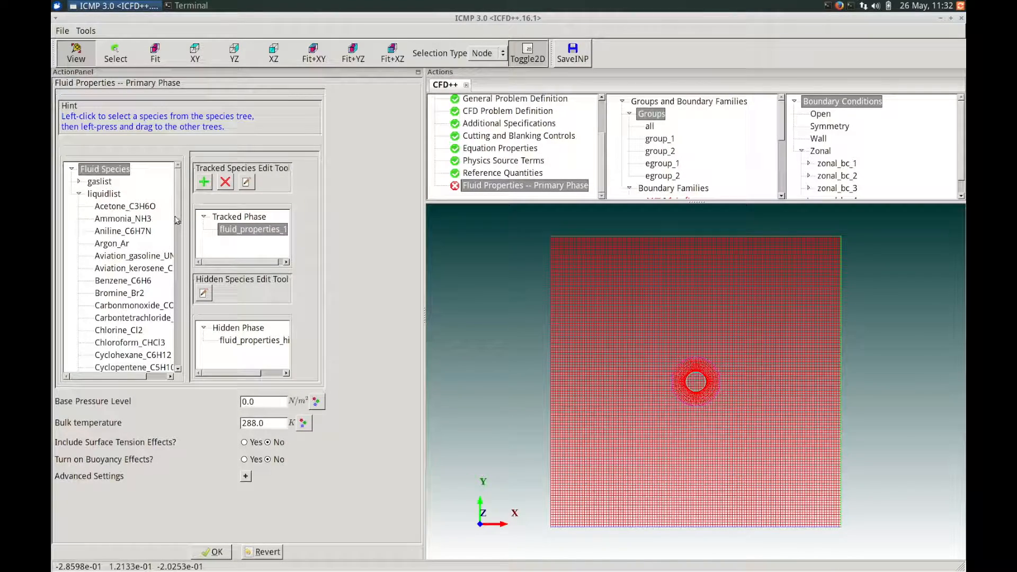
drag(176, 217, 175, 366)
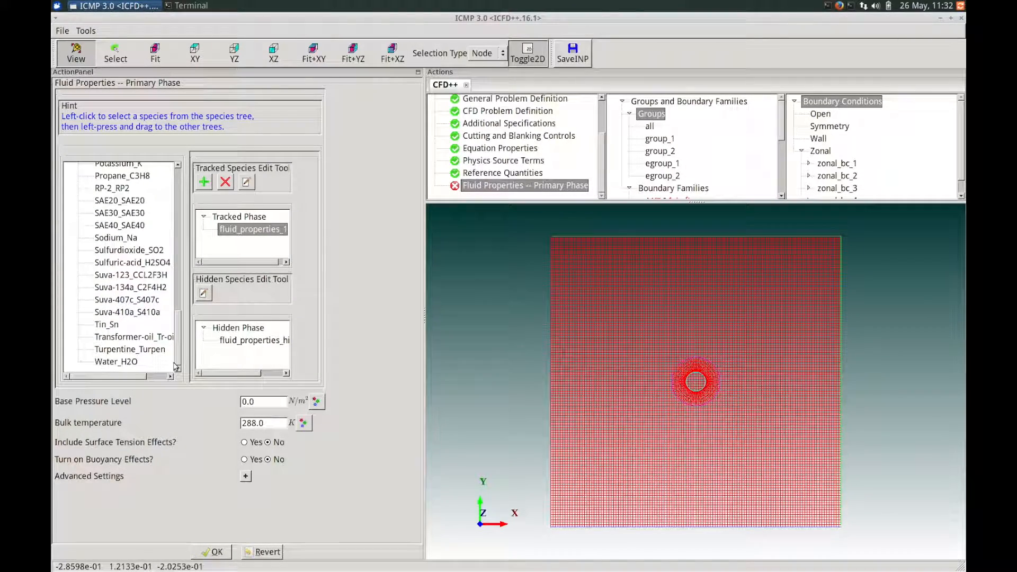
click(120, 364)
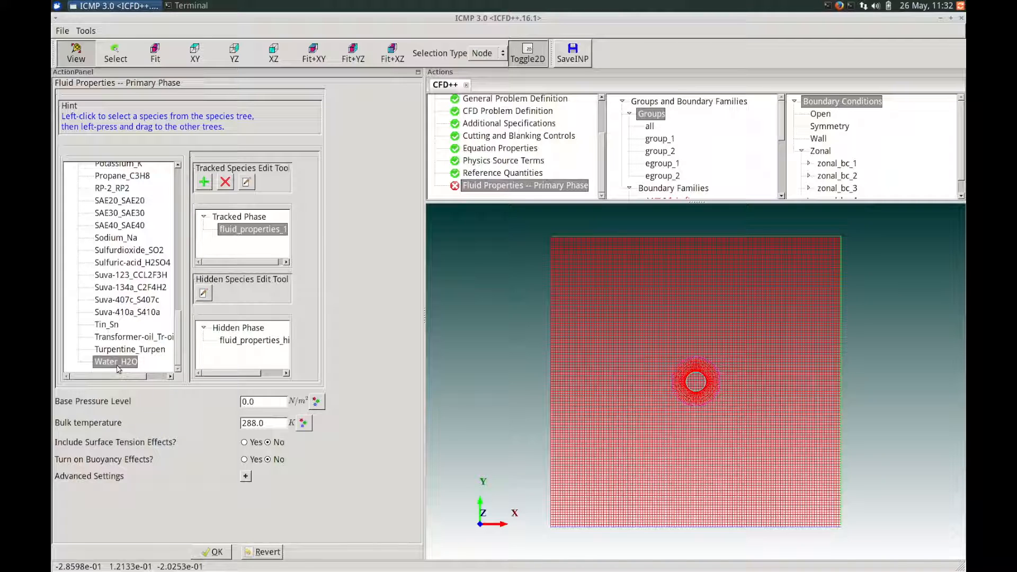
drag(117, 364, 234, 232)
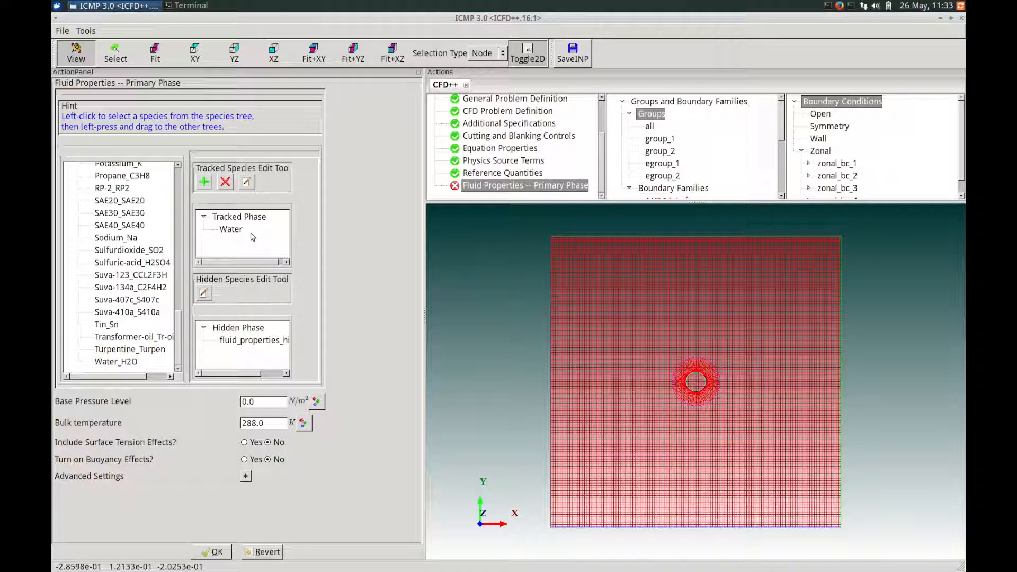
- Assign Air_Air from the gas species list as the hidden phase
scroll(178, 287, up, 10)
drag(182, 255, 178, 214)
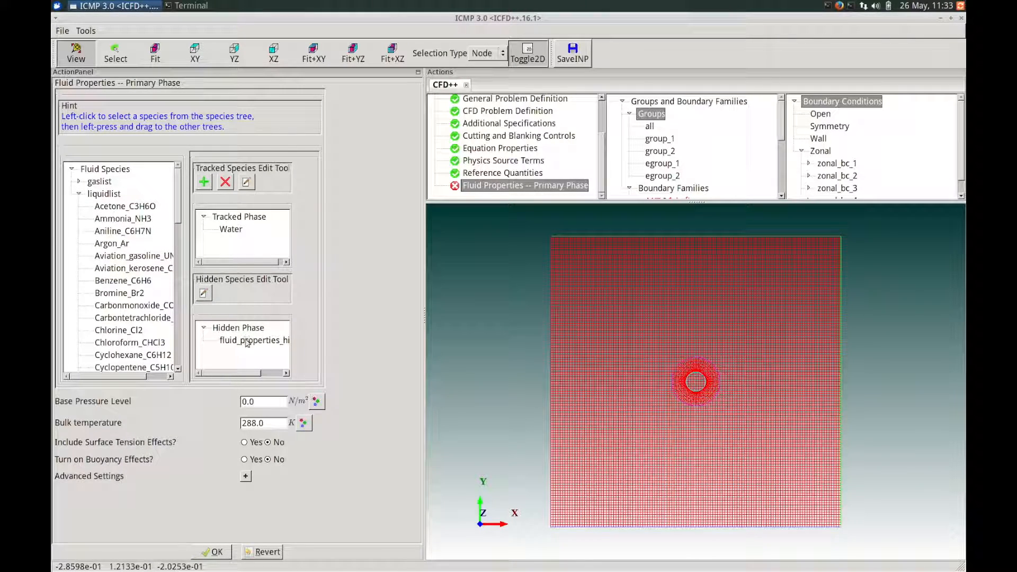
click(81, 195)
click(79, 184)
click(79, 182)
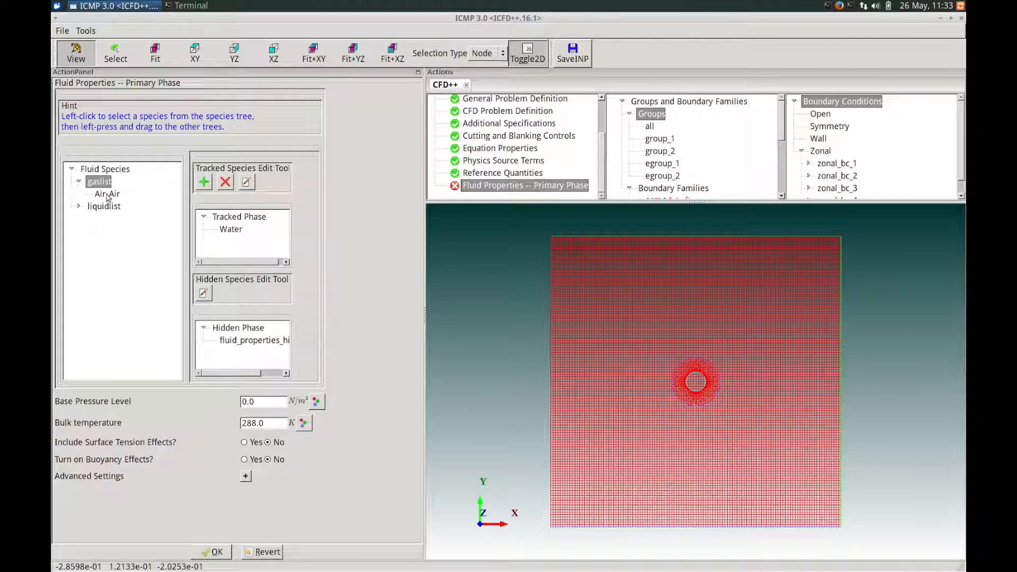
click(107, 196)
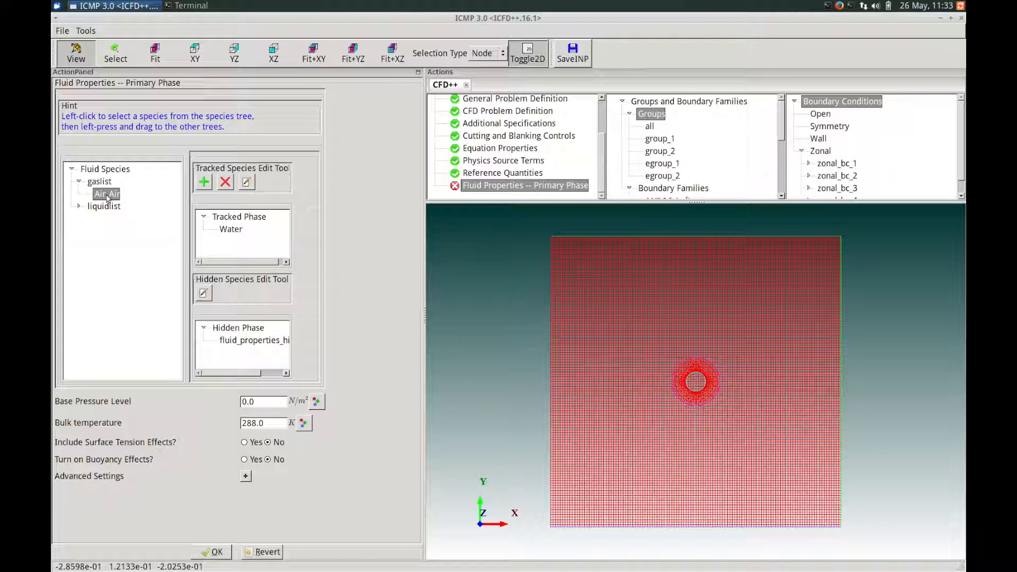
drag(108, 197, 259, 347)
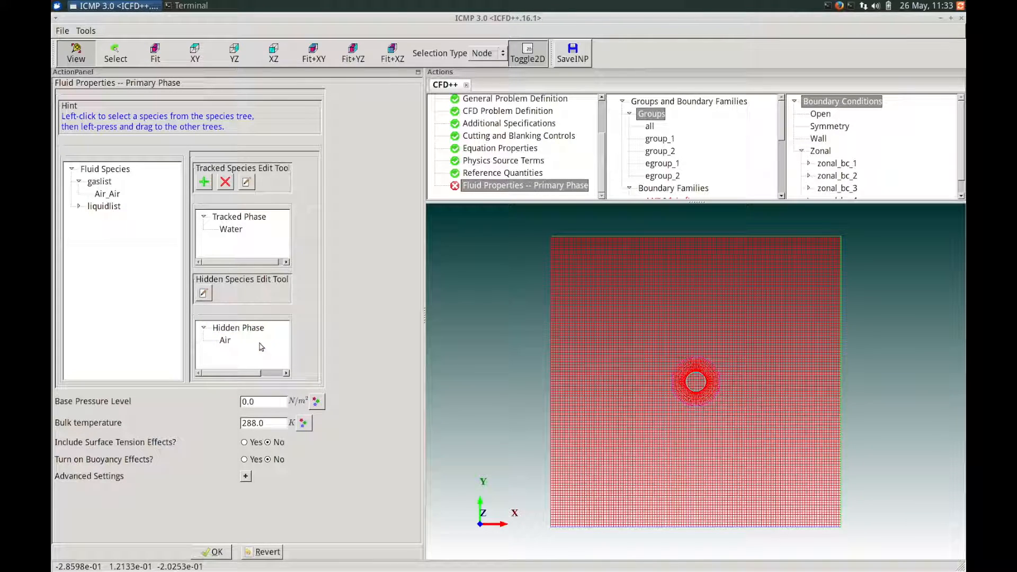
- Set the base pressure level to 101325 N/m² and turn on buoyancy effects
drag(265, 404, 216, 396)
text(101325)
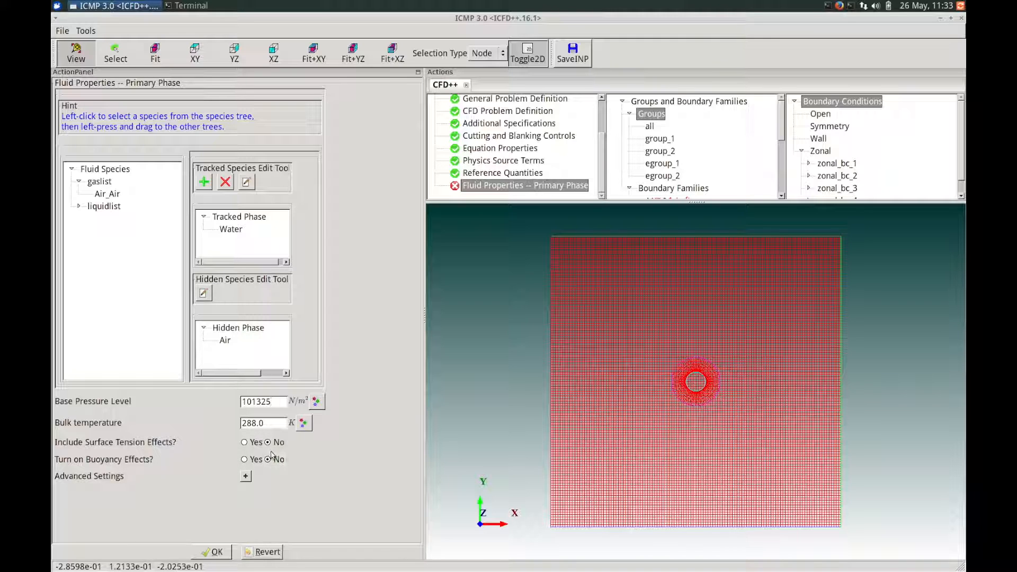
click(245, 459)
scroll(415, 440, down, 3)
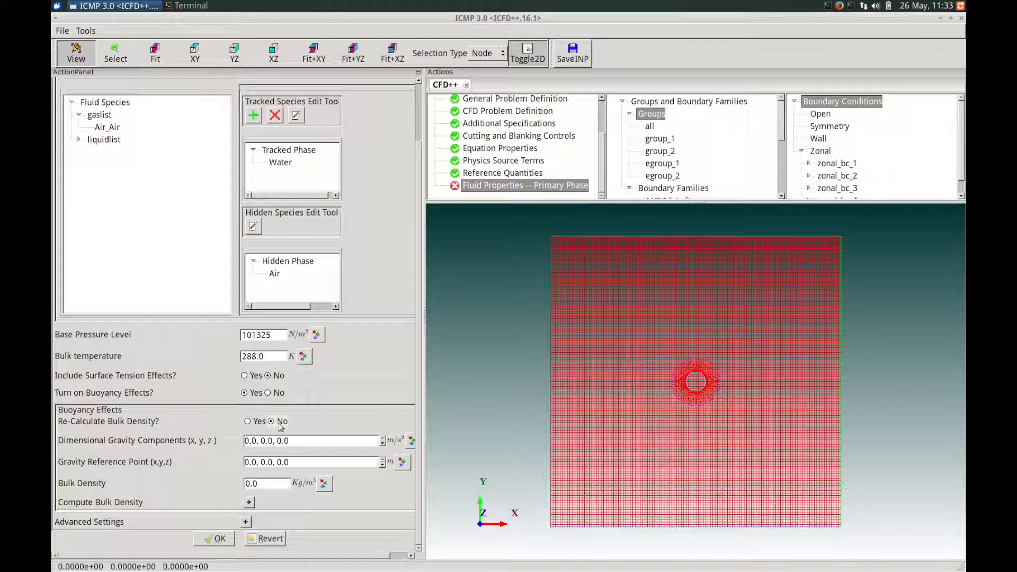
- Set the gravity components to 0.0, -9.81, 0.0 m/s² and the gravity reference point to 0.0, 0.15, 0.0 m
click(272, 441)
double_click(270, 441)
text(-9)
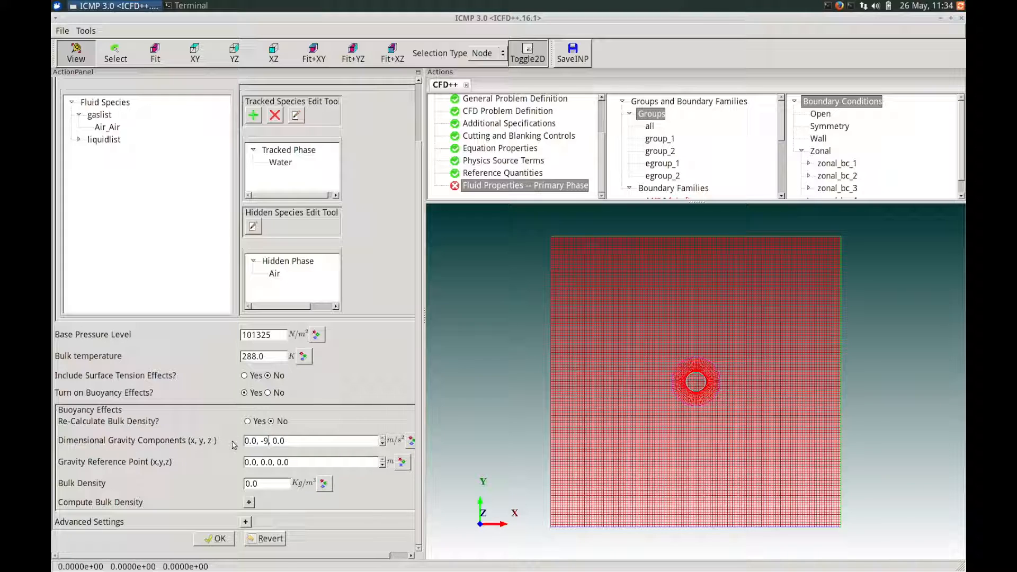
text(.81)
double_click(270, 462)
text(15)
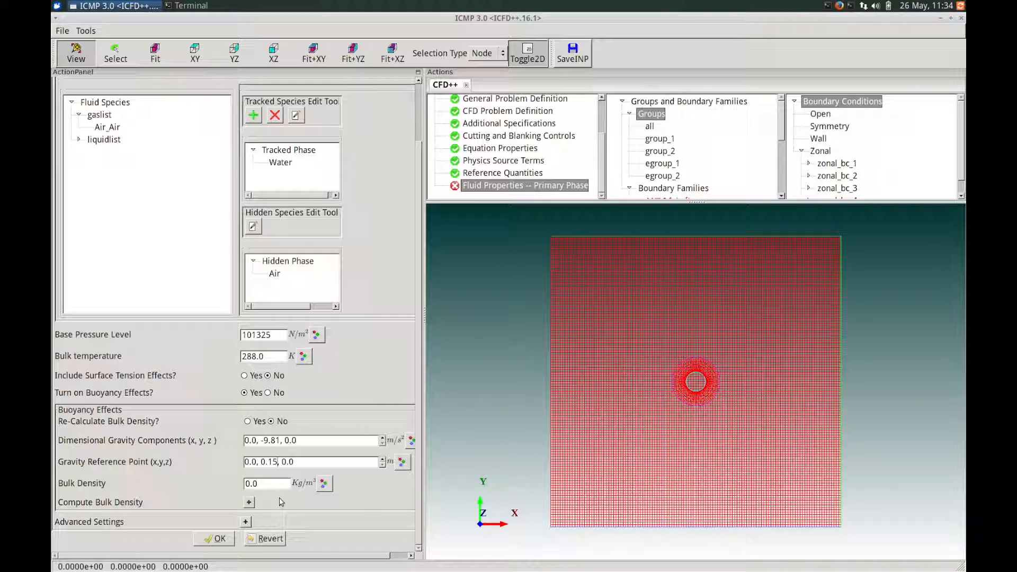
- Set the bulk density for the buoyancy effects to 1.225 Kg/m³
drag(271, 483, 249, 475)
text(1.225)
- Turn on pressure anchoring in the advanced settings of the primary phase fluid properties and accept the multigrid agglomeration notice
click(245, 522)
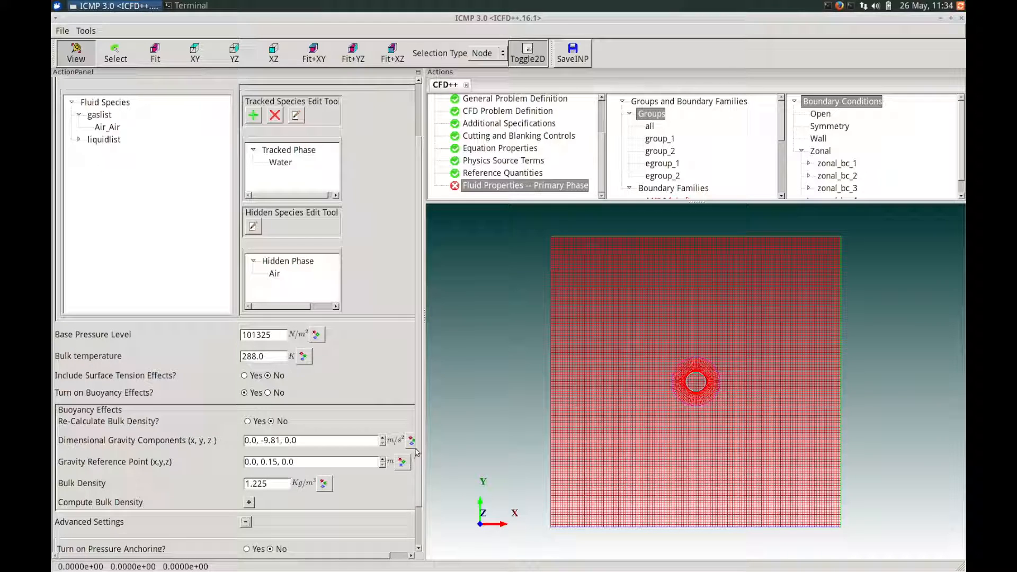
scroll(417, 452, down, 3)
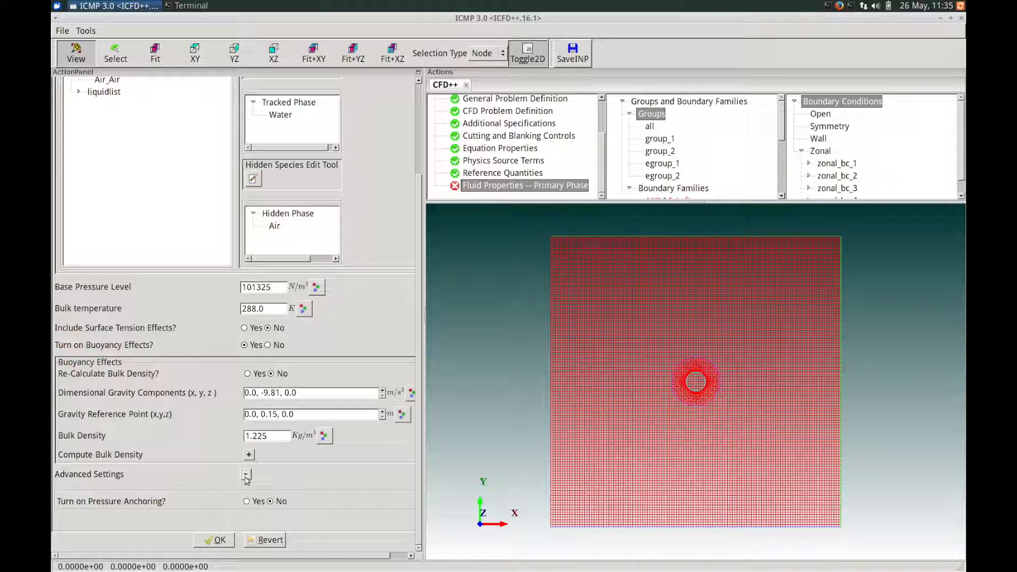
click(246, 501)
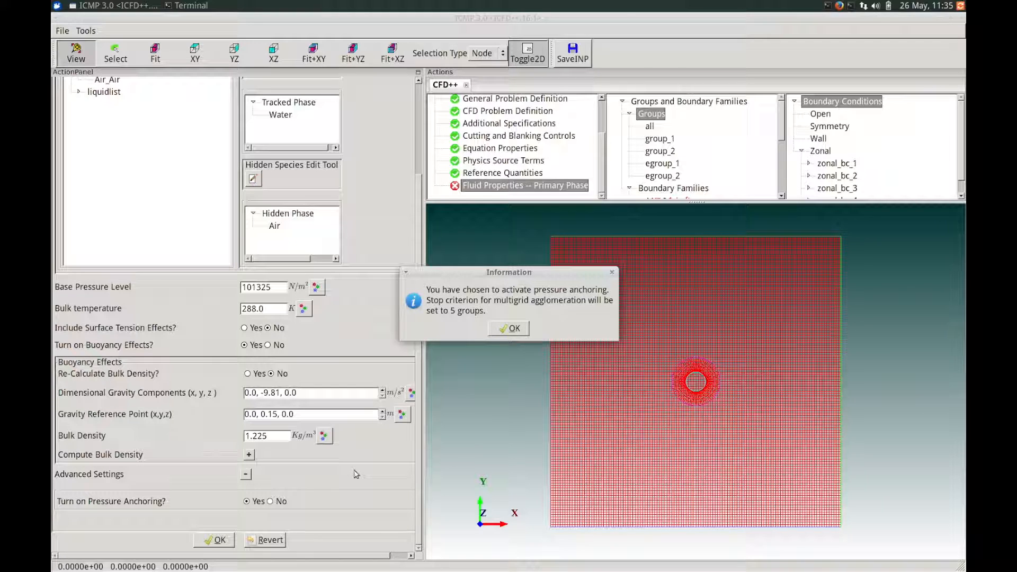
drag(452, 274, 374, 302)
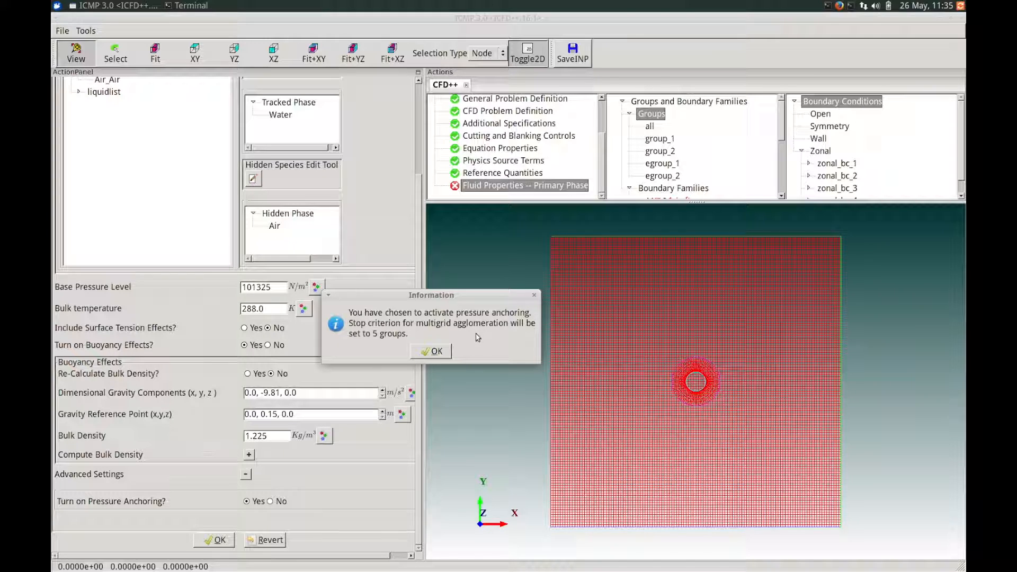
drag(462, 295, 465, 271)
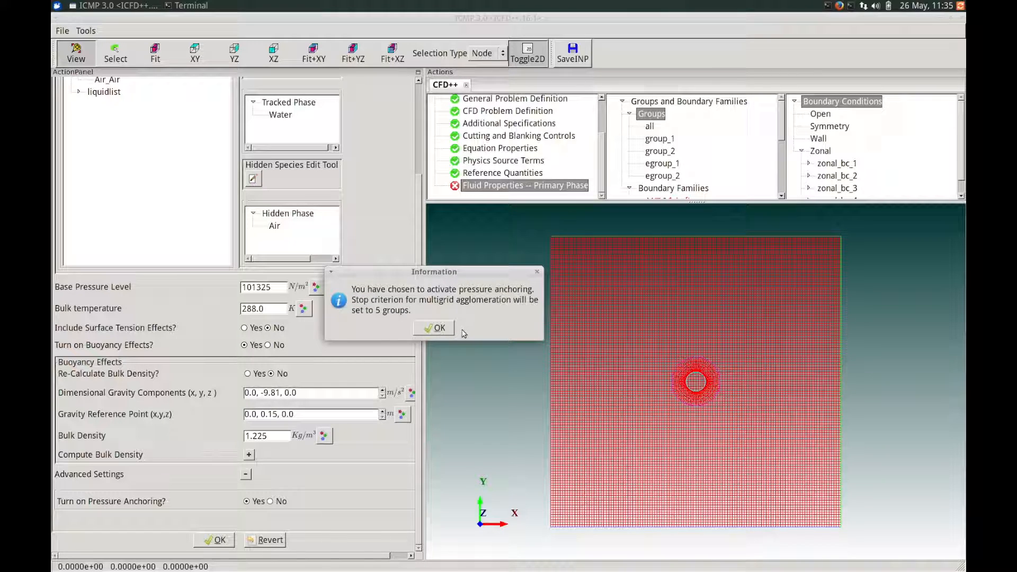
click(433, 328)
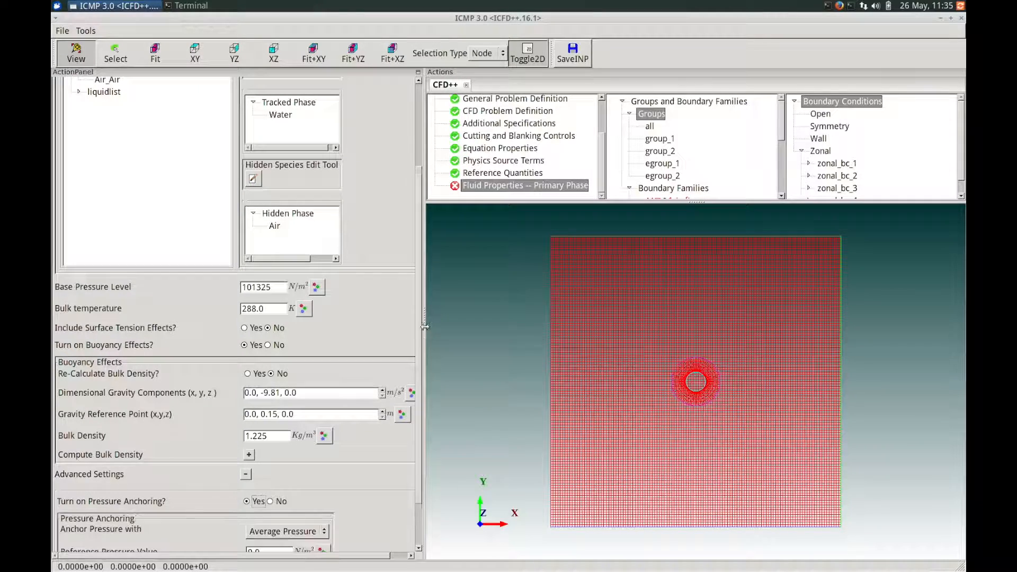
- Set the pressure anchoring method to Cell Pressure
scroll(415, 397, down, 2)
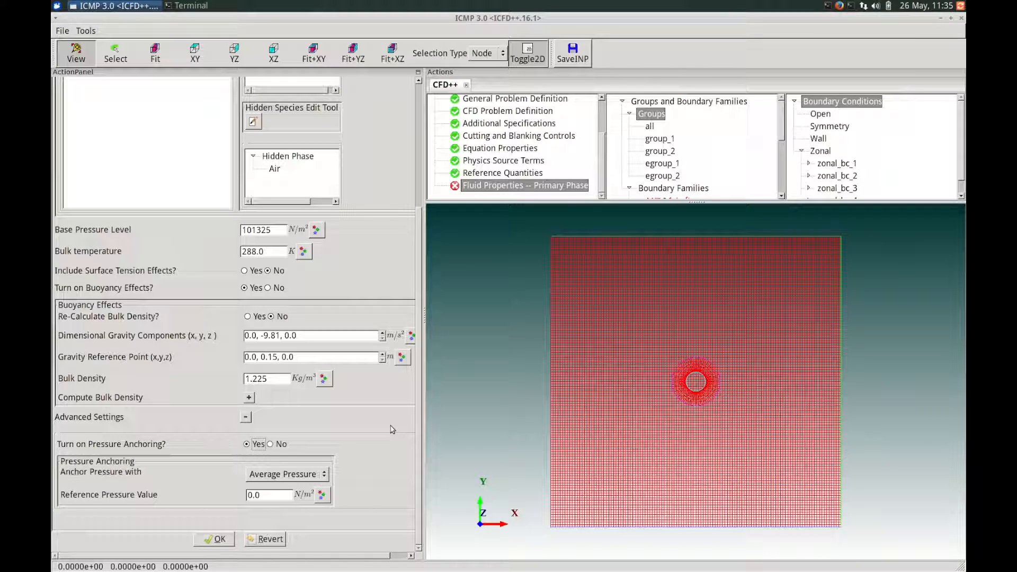
click(275, 475)
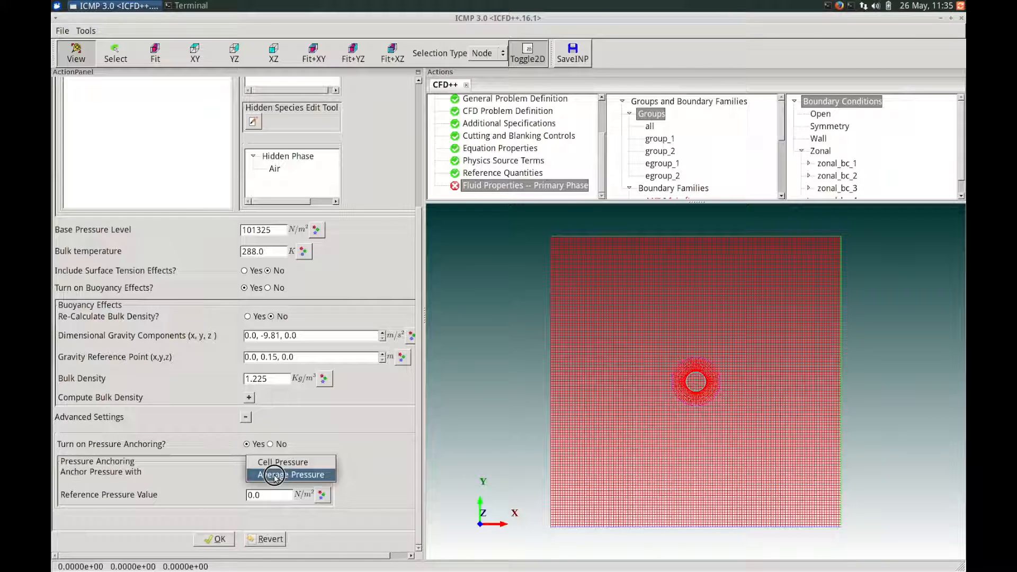
click(304, 463)
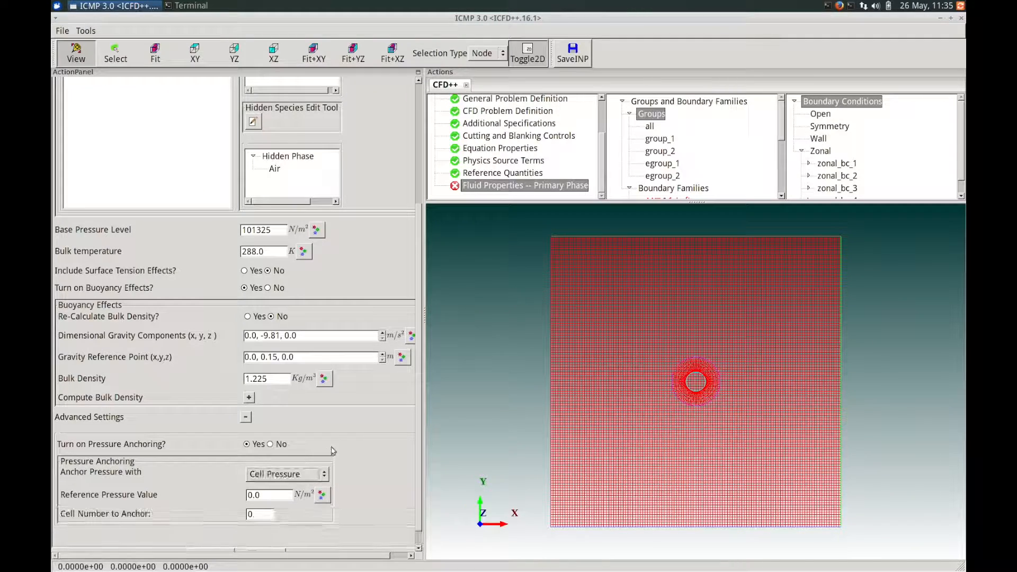
scroll(353, 445, down, 2)
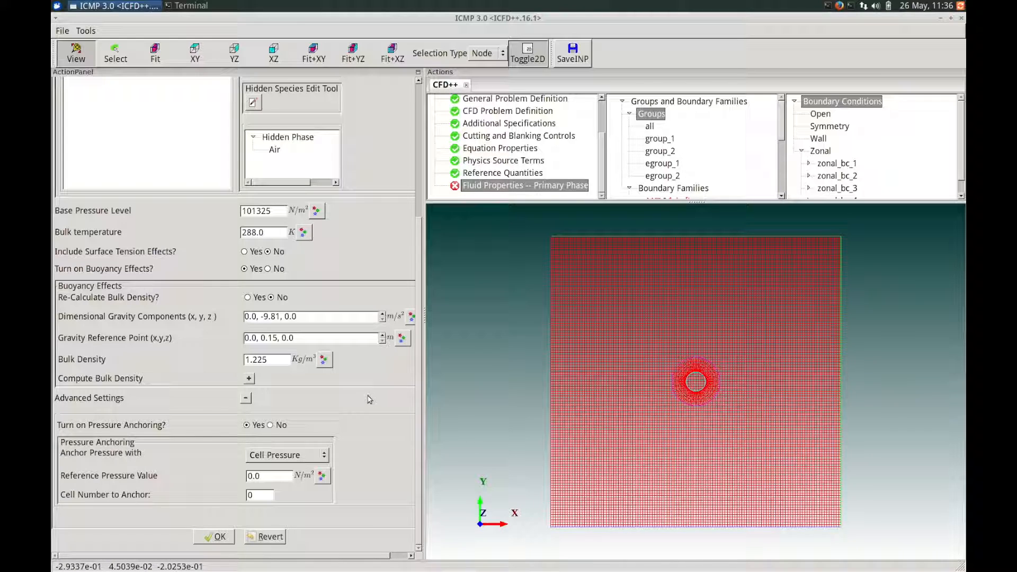
- Save mcfd.inp and look up the cell number closest to location -.125, 0.055, 0.0 with the XYZ Location to Cell # tool
click(88, 33)
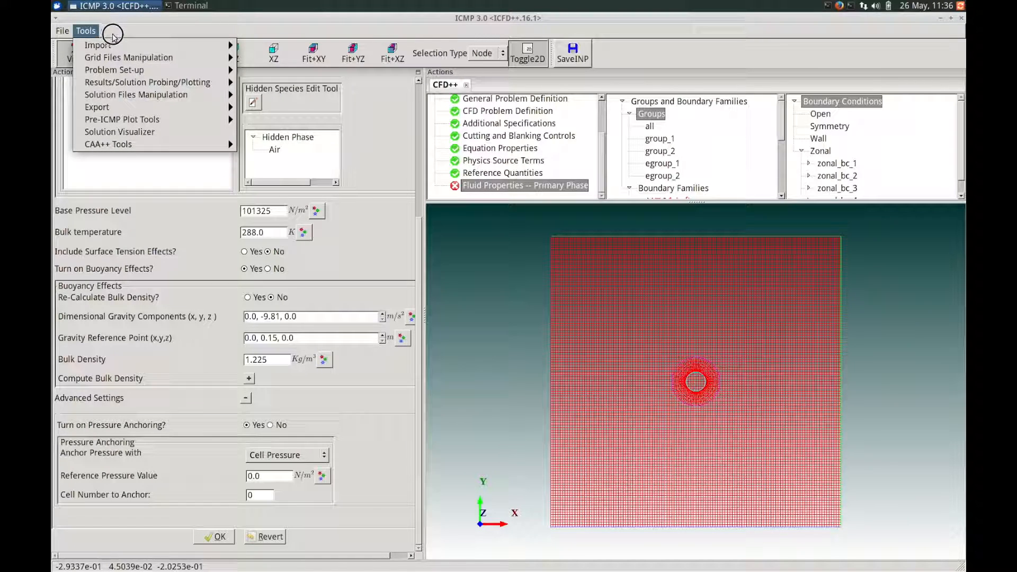
mouse_move(214, 71)
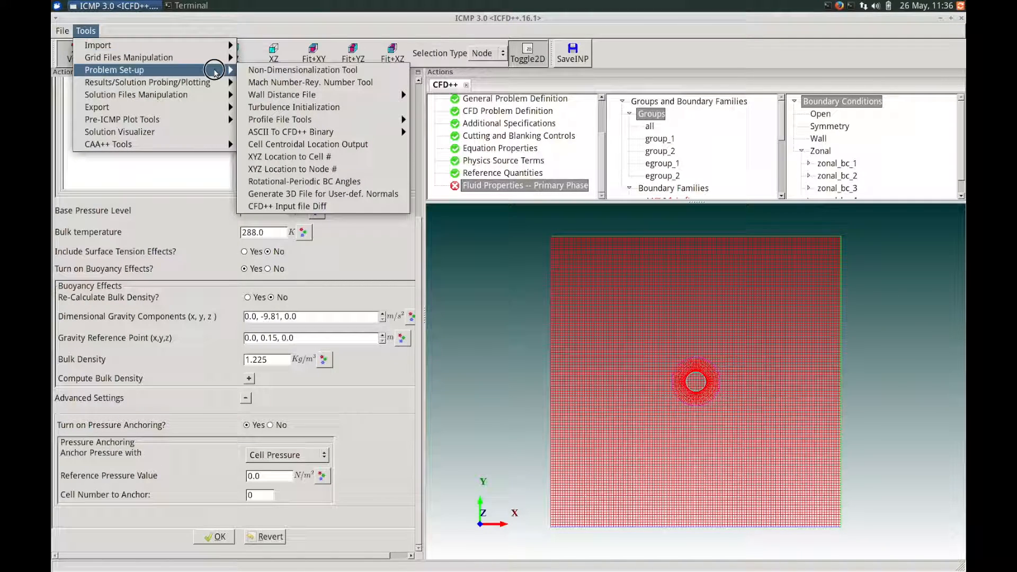
click(289, 158)
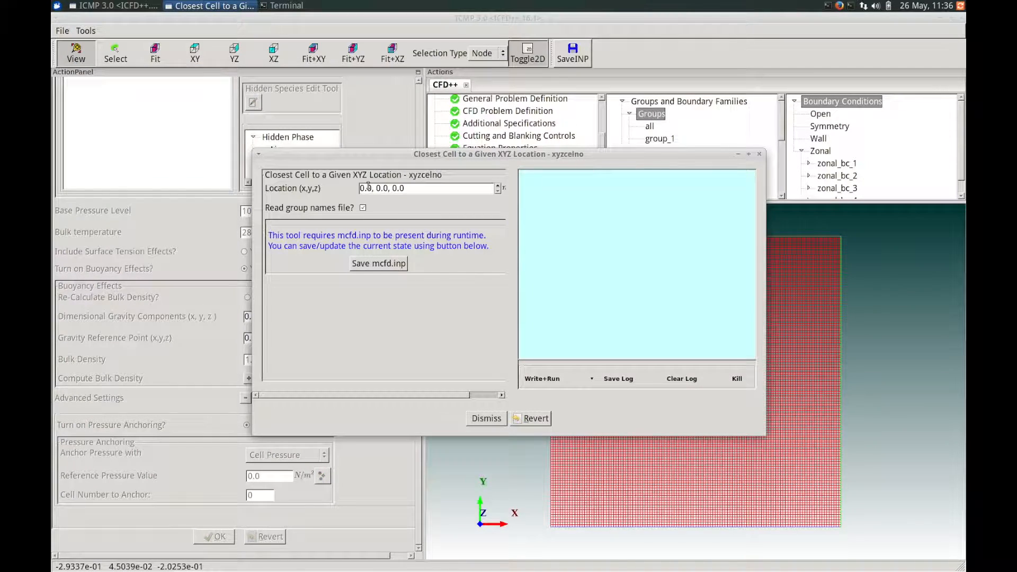
drag(371, 185, 361, 187)
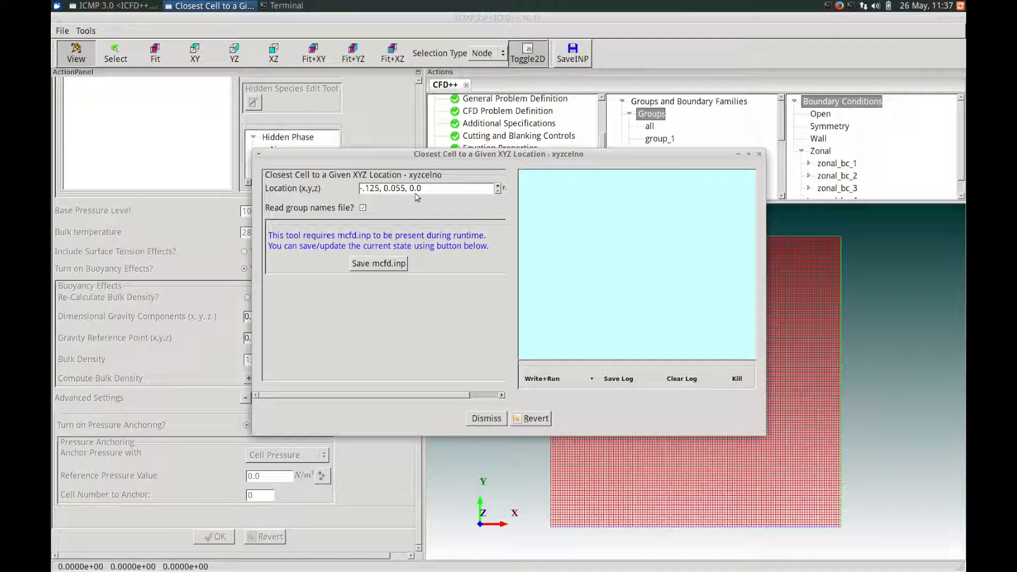
click(386, 268)
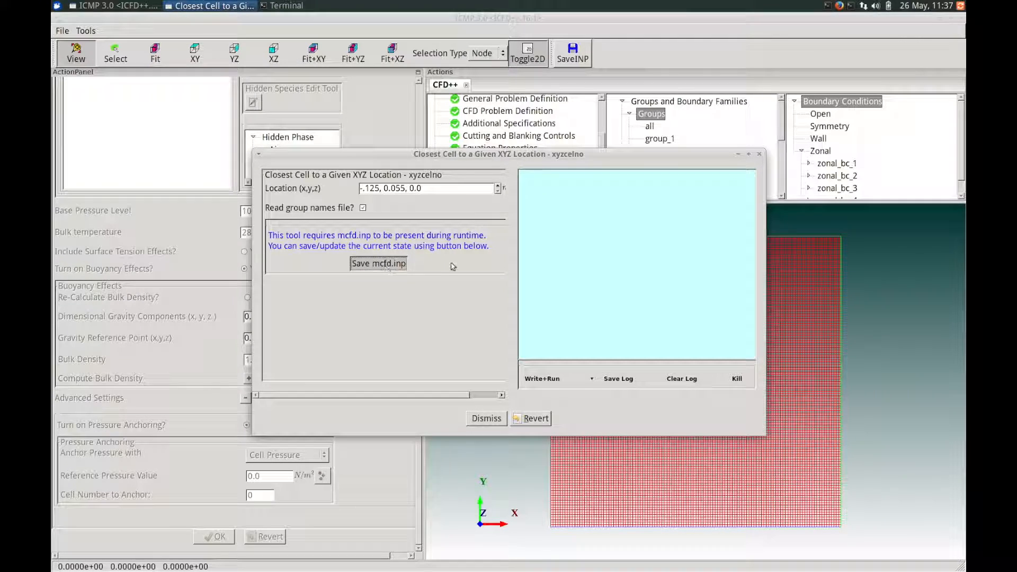
click(544, 384)
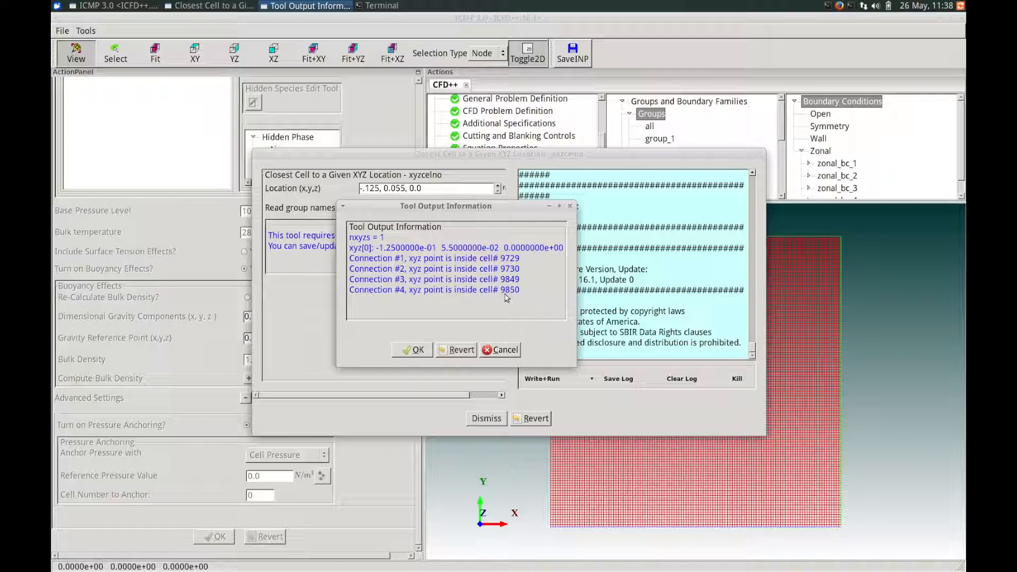
click(404, 350)
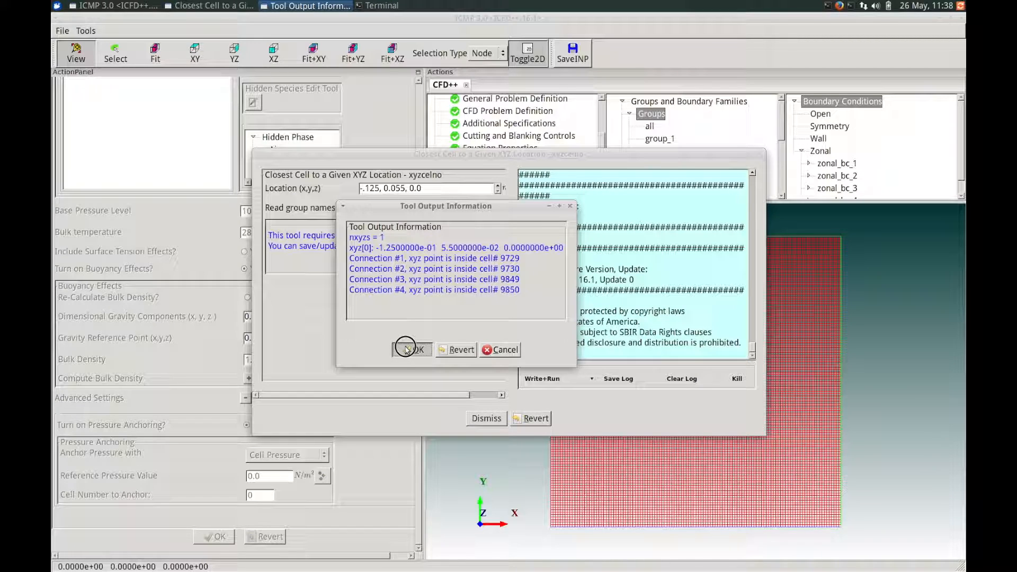
click(486, 419)
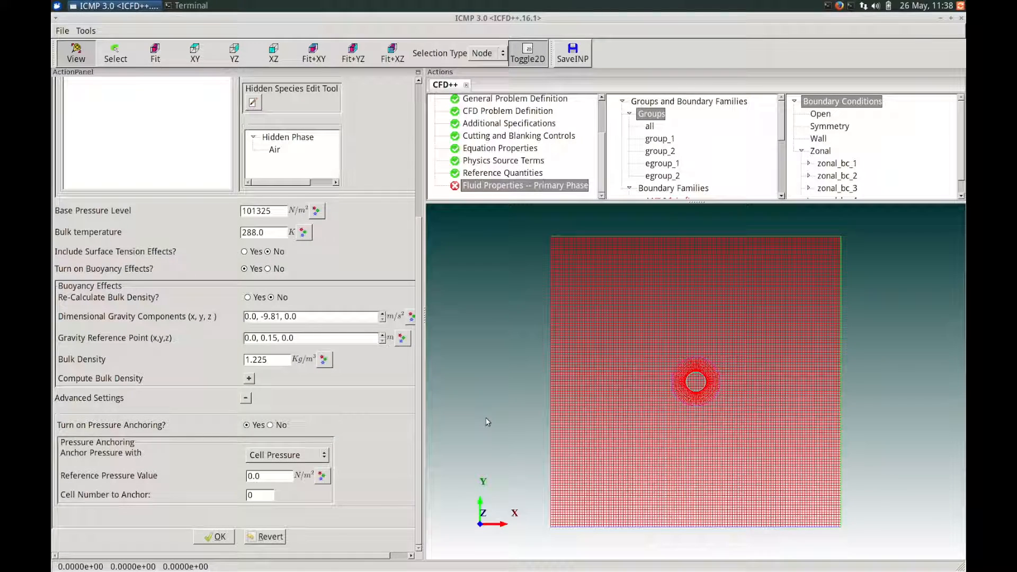
- Set the cell number to anchor to 9850 and accept the primary phase fluid properties
double_click(272, 492)
text(9850)
click(214, 536)
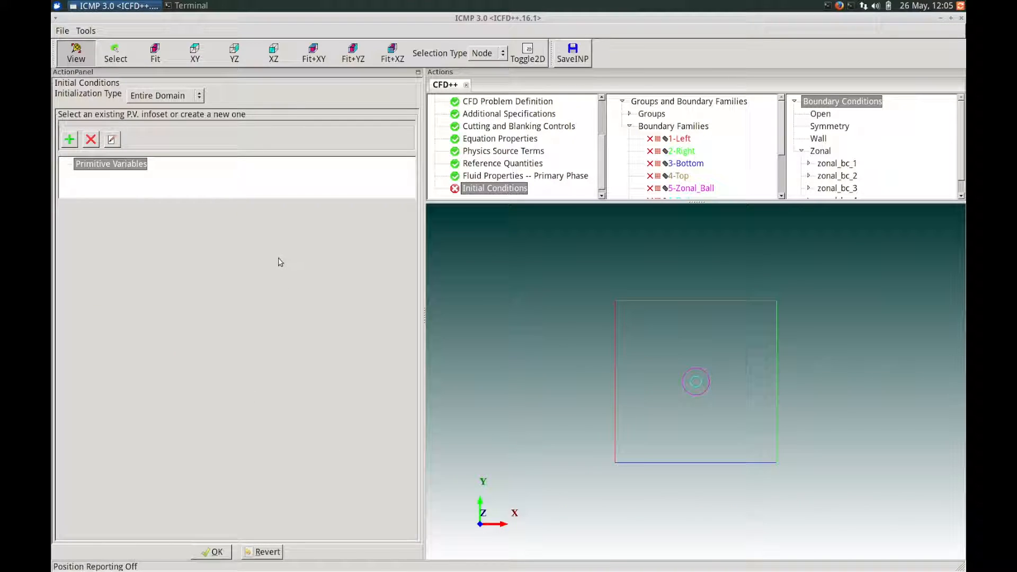
- Set the initialization type to XYZ Boxes, then create and activate a box set containing two boxes
click(186, 96)
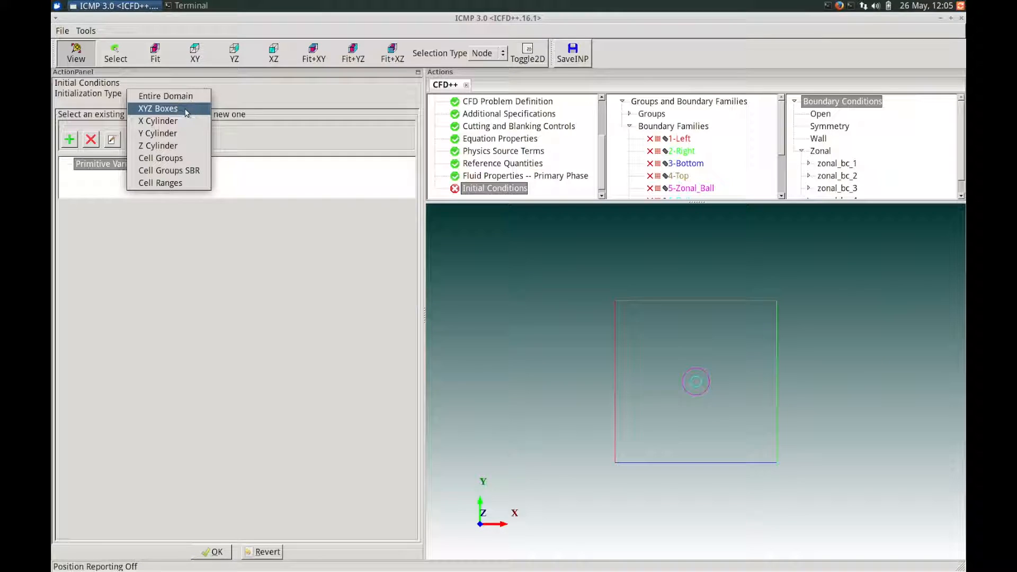
click(186, 110)
click(70, 142)
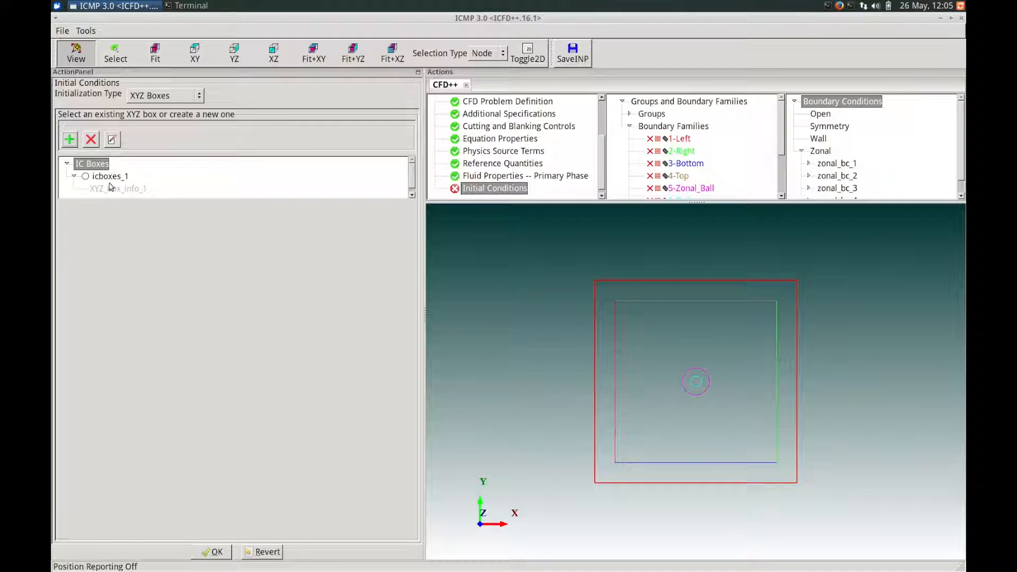
click(113, 178)
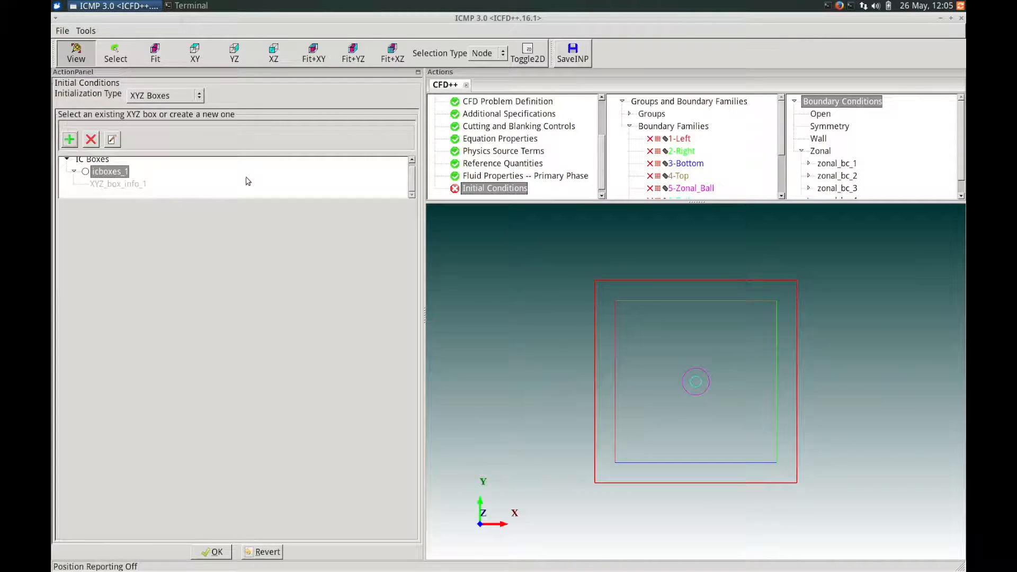
click(86, 172)
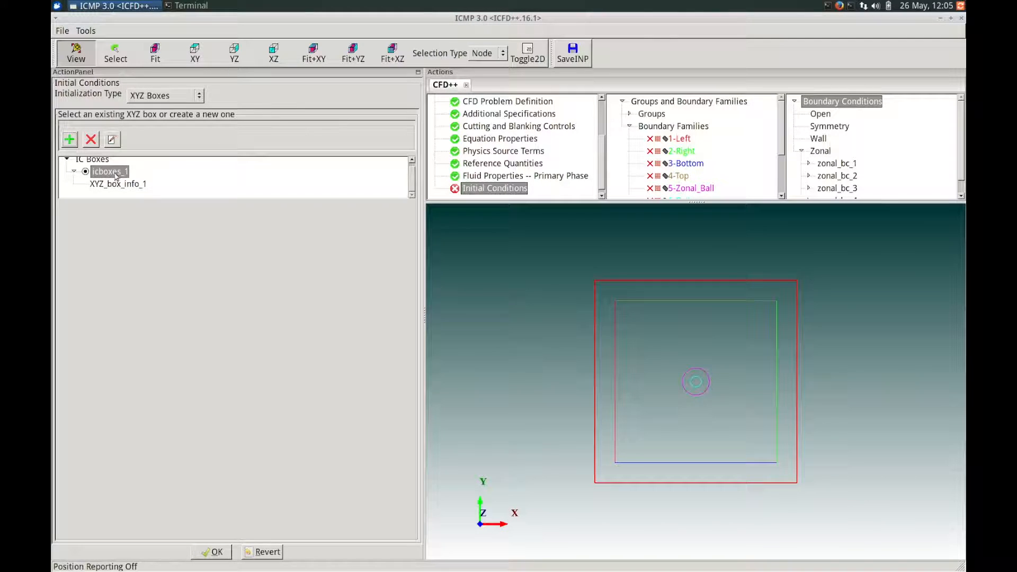
click(70, 140)
- Create a primitive variables infoset for the first XYZ box and make it active
click(130, 190)
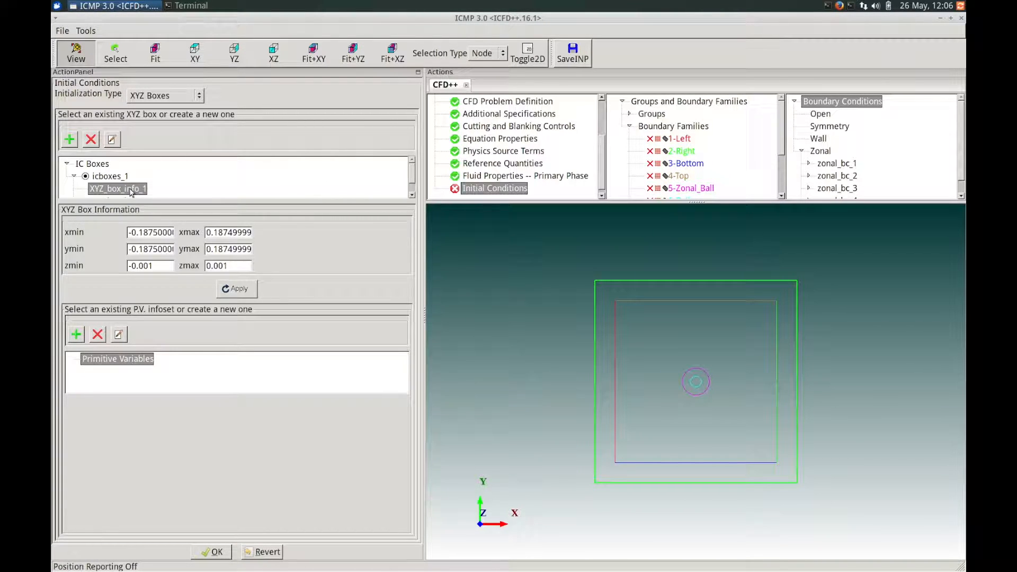
scroll(130, 192, down, 1)
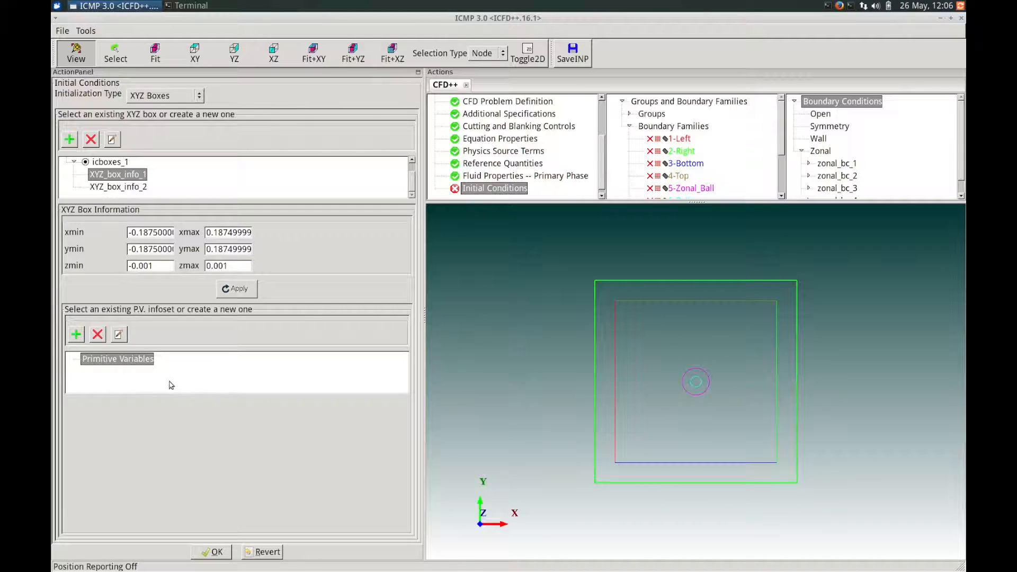
click(76, 336)
click(105, 372)
click(92, 371)
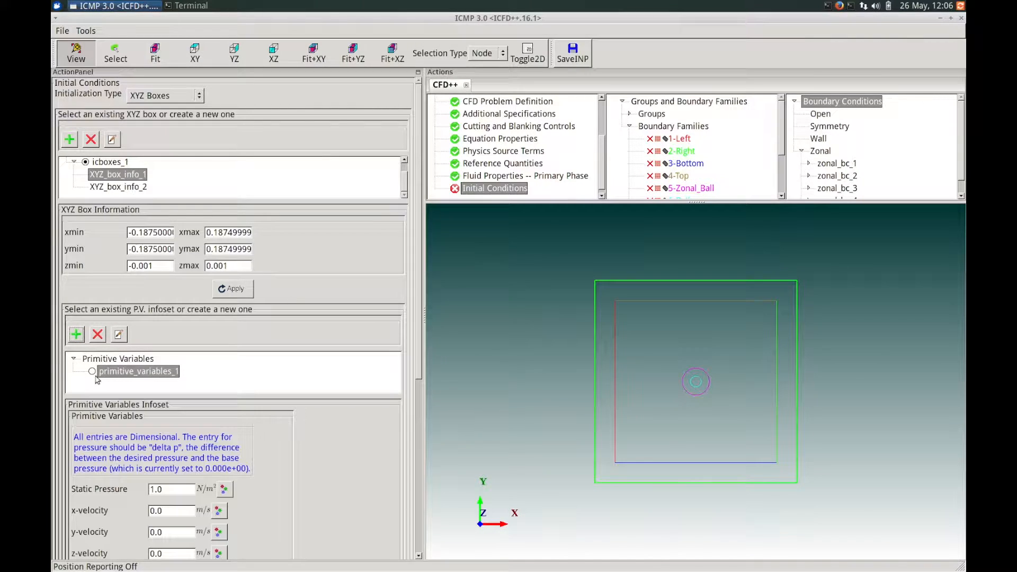
- Set the static pressure of the first box's primitive variables to 0.0 N/m² and check the remaining entries down to the H2O volume fraction
drag(159, 487, 139, 487)
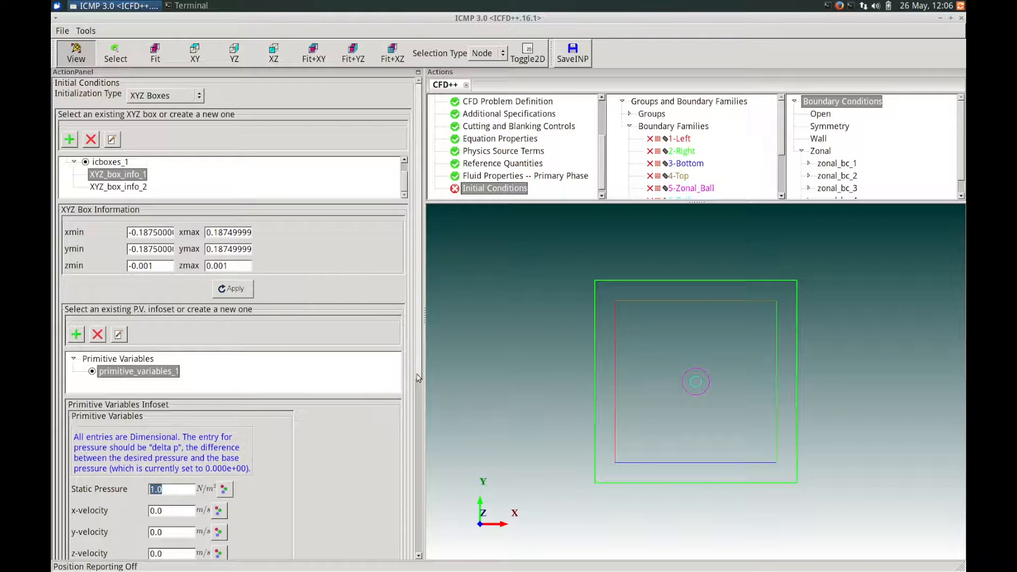
scroll(413, 423, down, 3)
text(0)
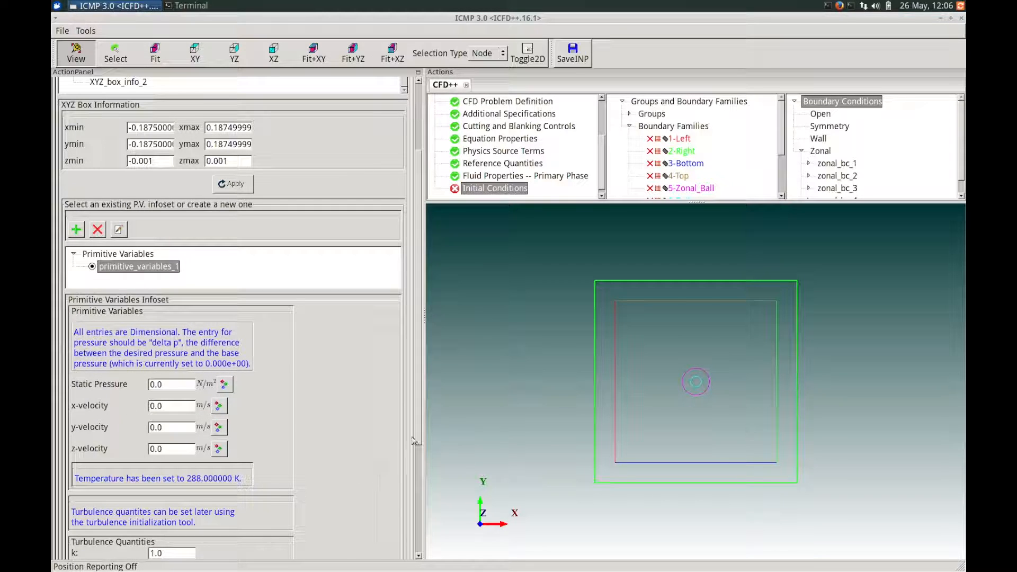
drag(416, 433, 407, 548)
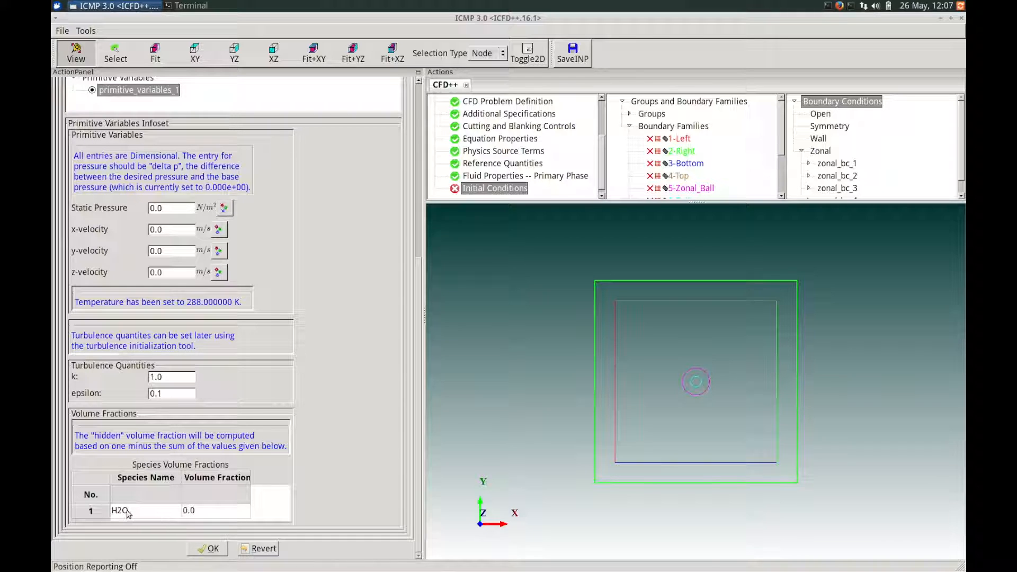
- Set ymax of the second XYZ box to -0.042 and apply the new box limits
drag(416, 464, 403, 268)
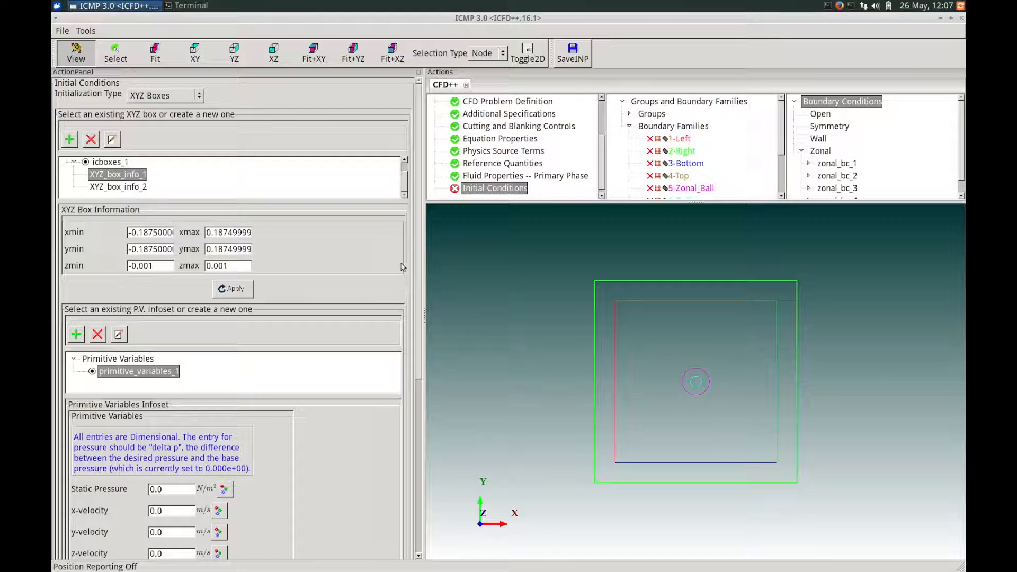
click(133, 188)
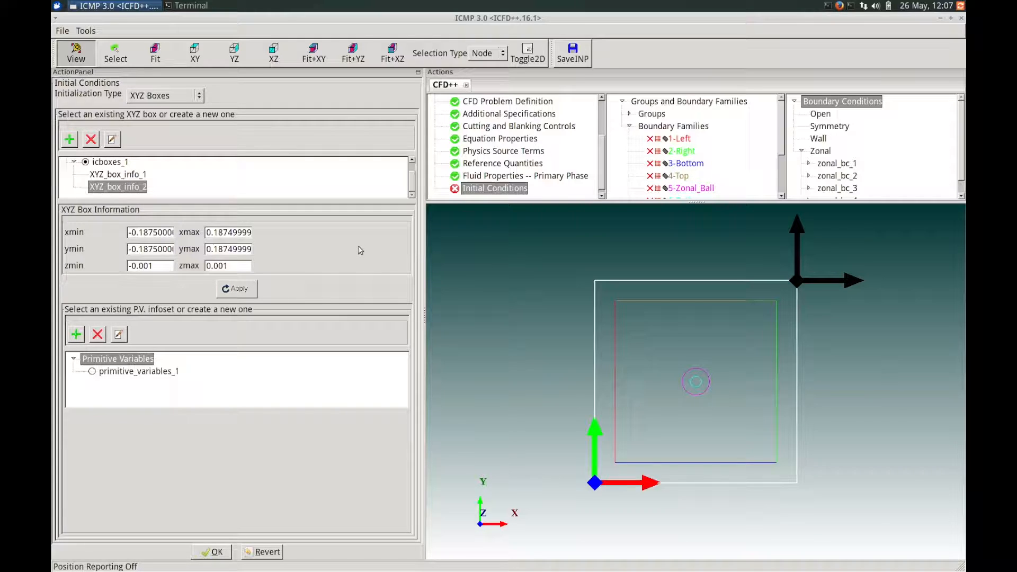
double_click(251, 247)
key(BackSpace)
text(-0.042)
click(254, 289)
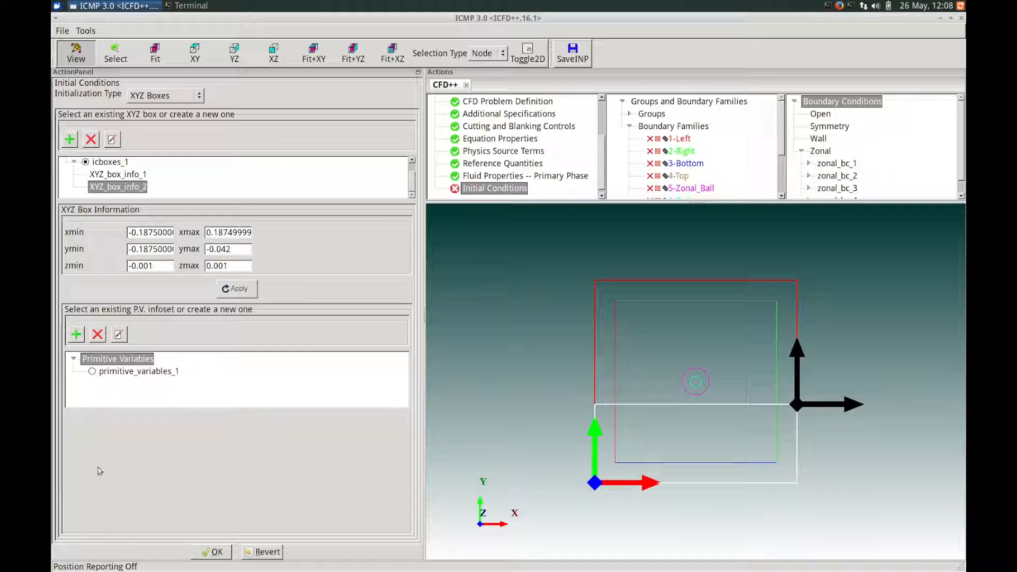
- Create a second primitive variables infoset and make it active for the second XYZ box
click(102, 361)
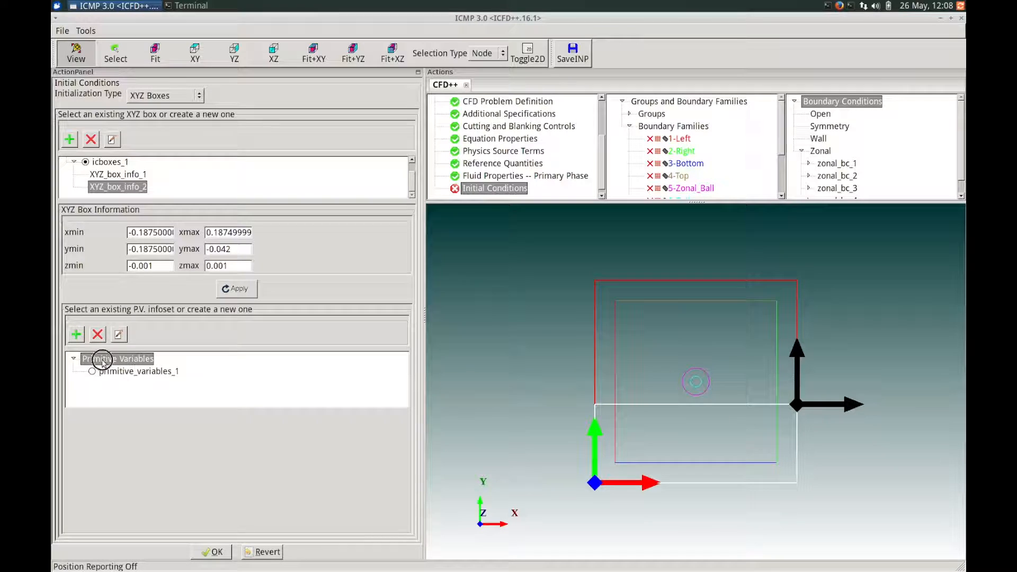
click(77, 337)
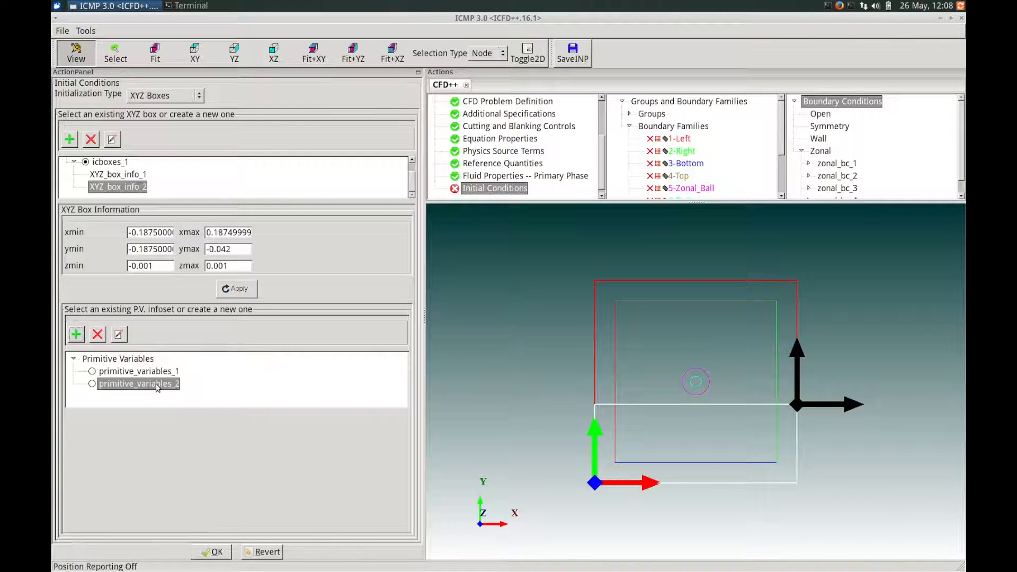
click(92, 384)
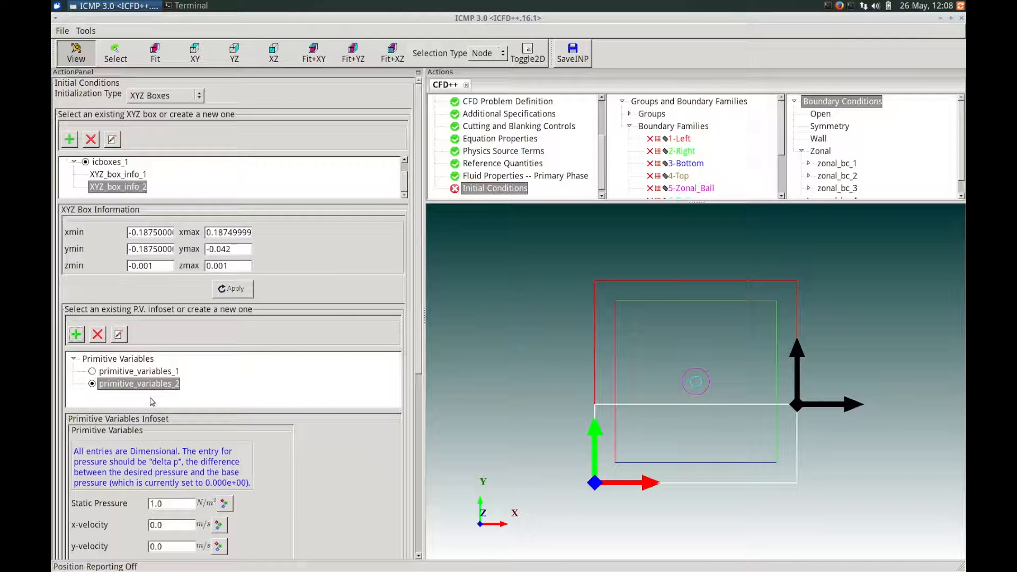
- Set the second infoset's static pressure to 0.0 N/m² and its H2O volume fraction to 1.0
drag(419, 378, 421, 432)
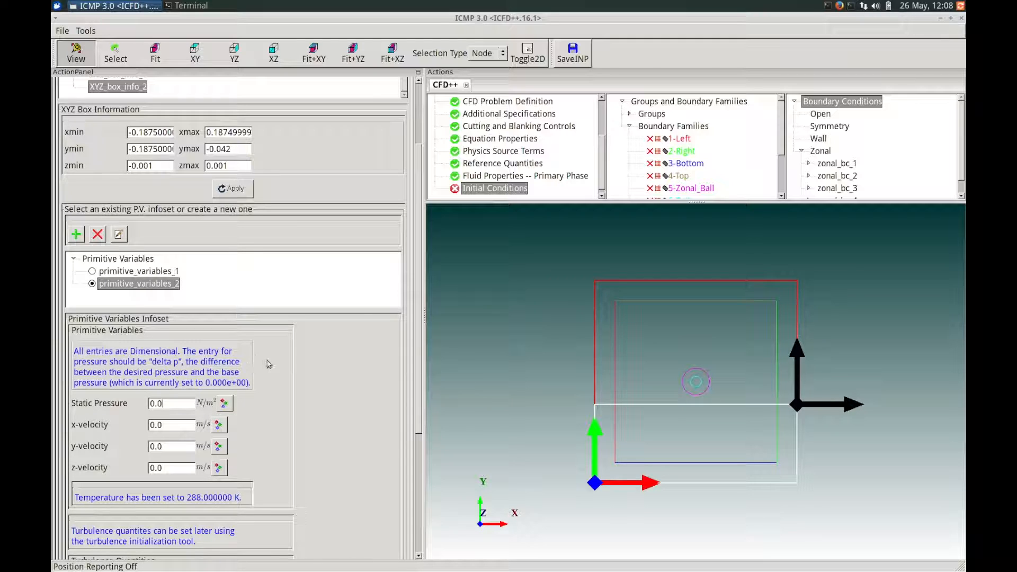
drag(414, 358, 415, 414)
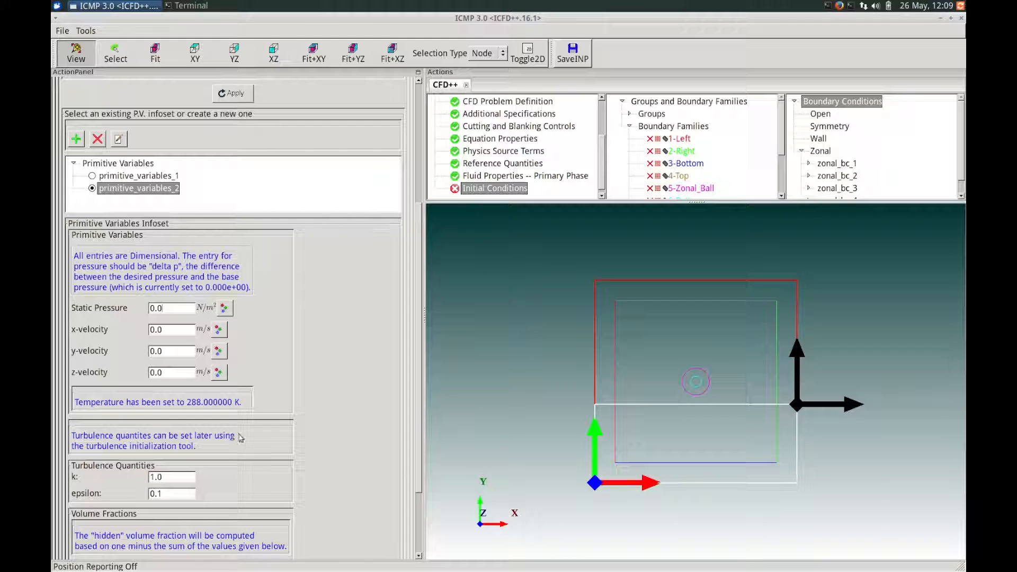
scroll(420, 422, down, 3)
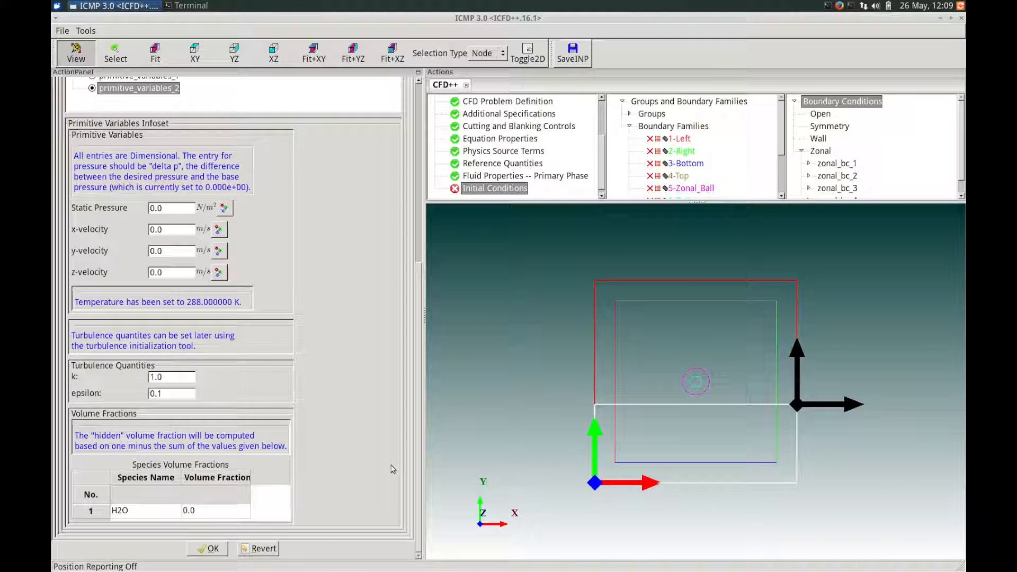
double_click(185, 510)
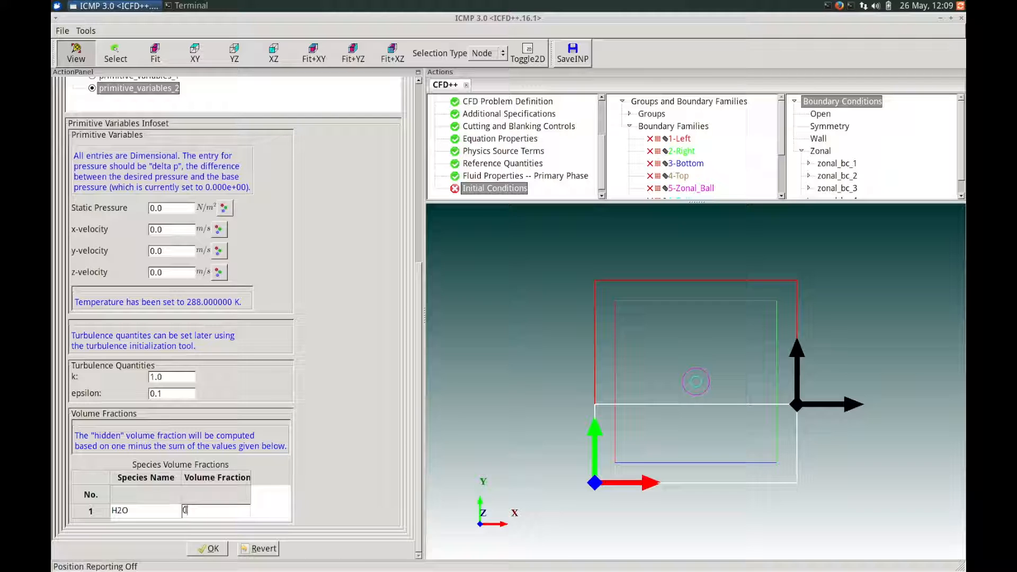
text(1.0)
- Check the first XYZ box's primitive variables down to the H2O volume fraction and accept the initial conditions
drag(416, 410, 418, 216)
click(120, 175)
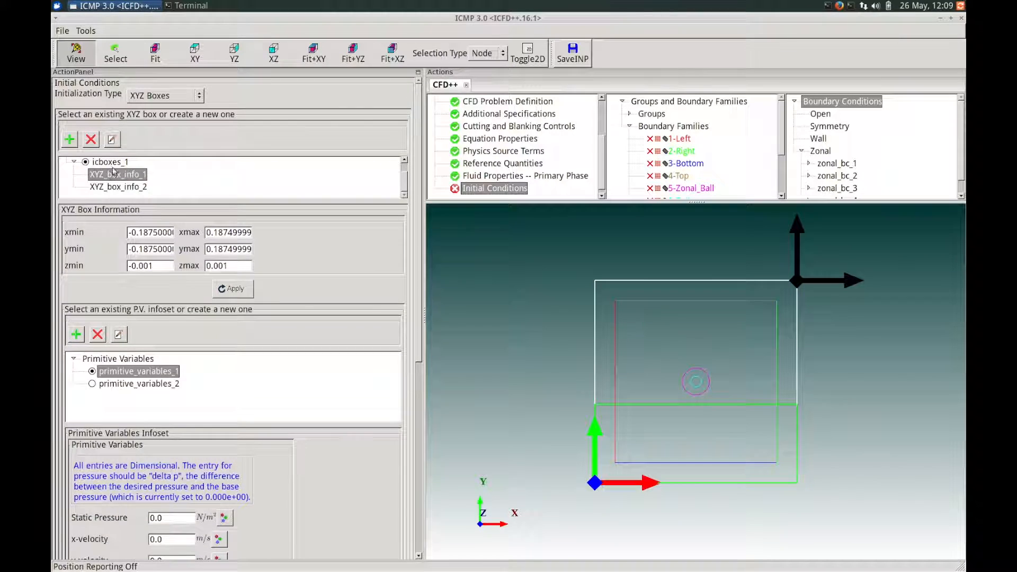
scroll(413, 236, down, 10)
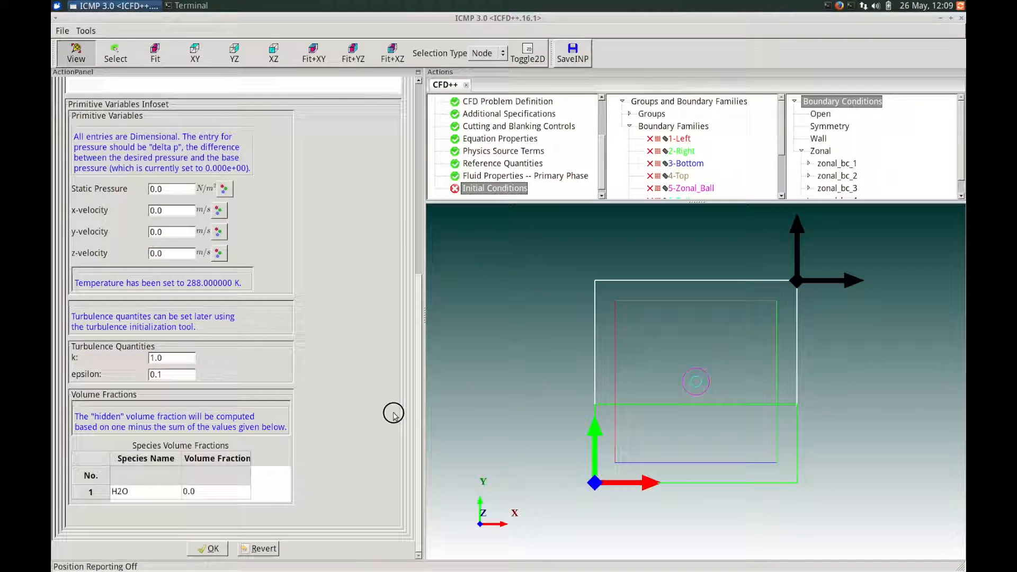
click(213, 548)
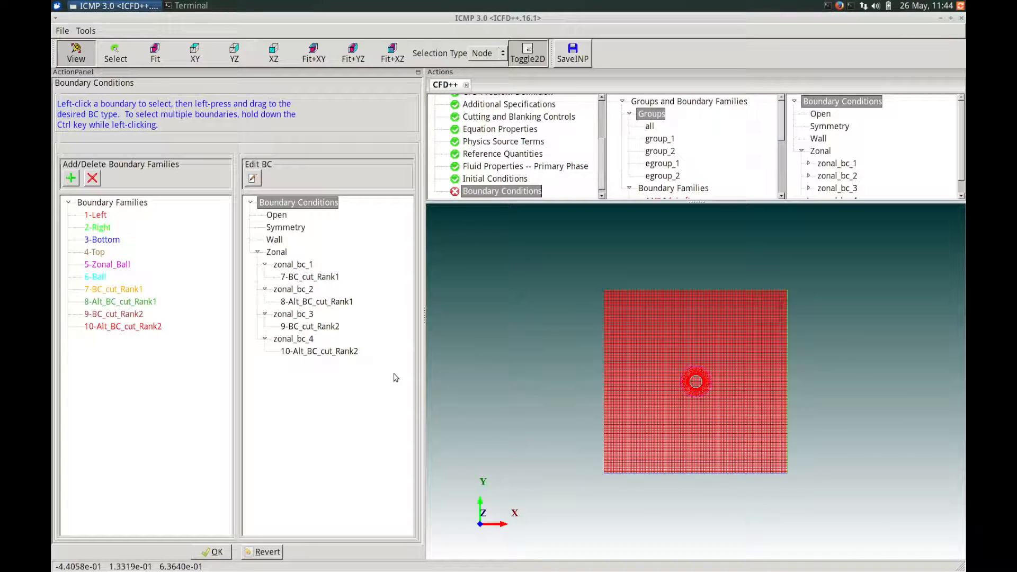
- Assign the Left, Right, Bottom, Top and Ball boundary families together to a wall boundary condition
mouse_move(295, 266)
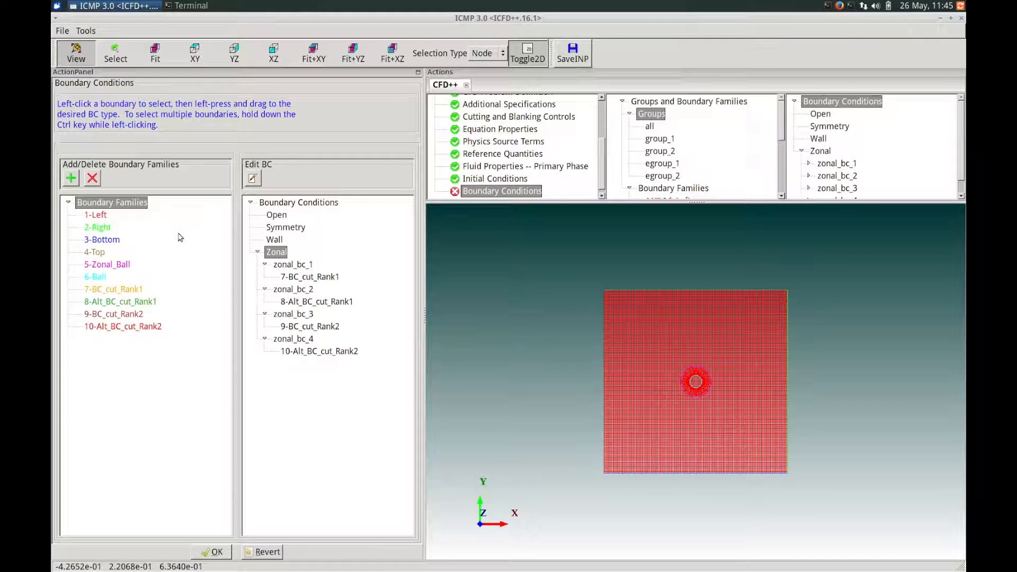
click(106, 217)
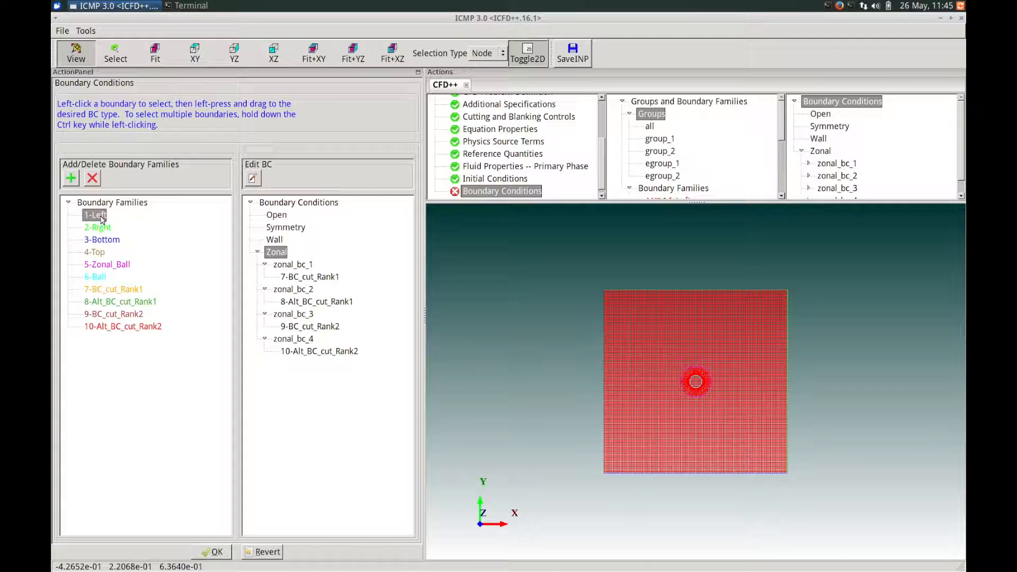
ctrl+click(100, 228)
ctrl+click(110, 241)
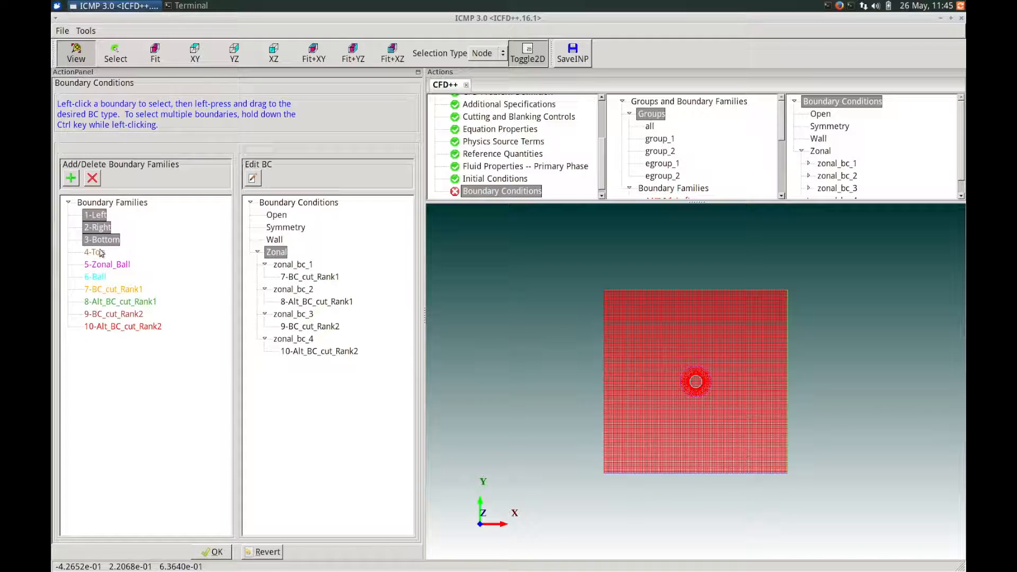
ctrl+click(98, 253)
ctrl+click(100, 278)
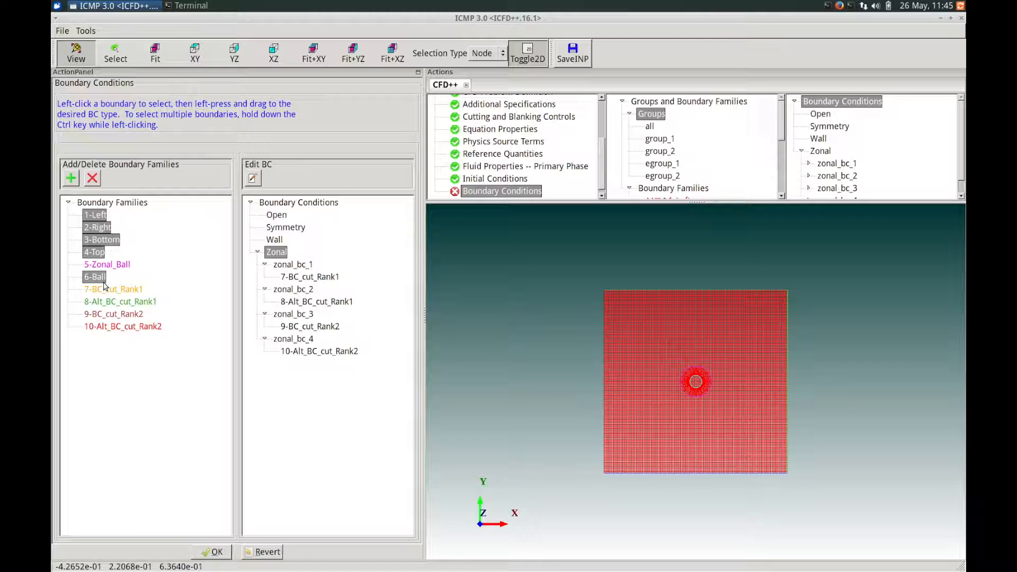
drag(100, 279, 274, 241)
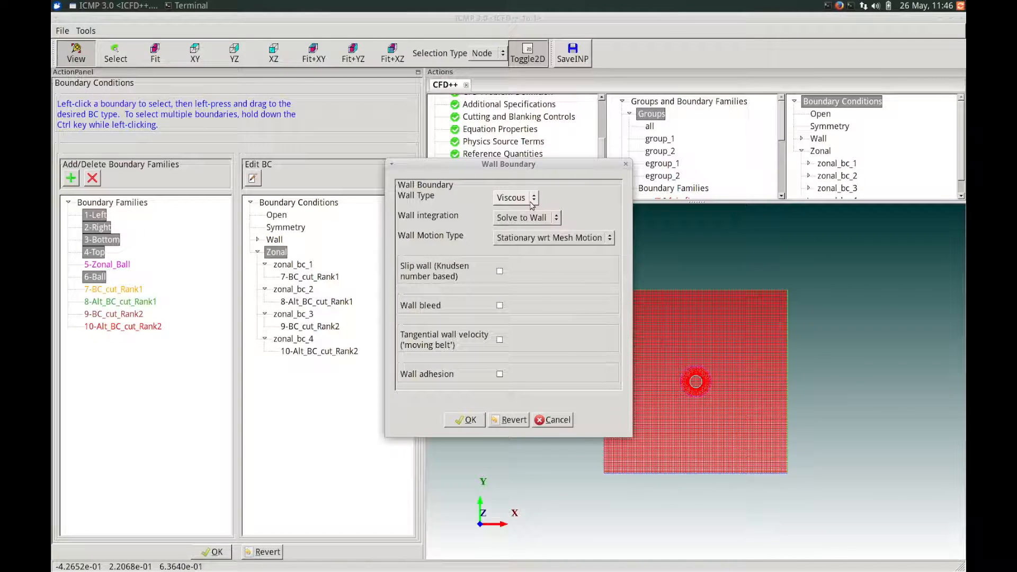
- Keep the wall type Viscous, set the wall integration to Wall Function and confirm the wall boundary
click(532, 201)
click(532, 202)
click(530, 217)
click(529, 230)
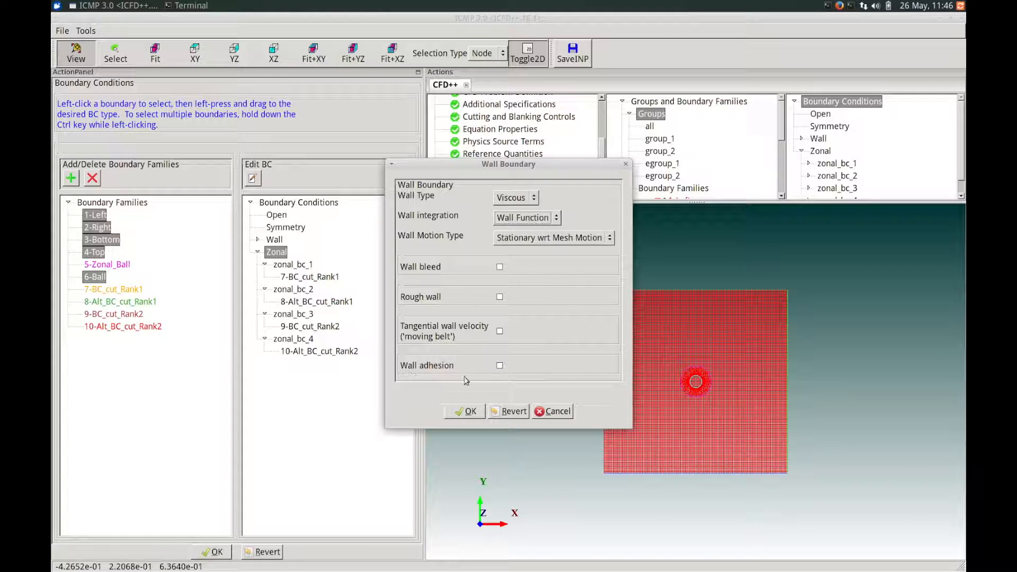
click(468, 413)
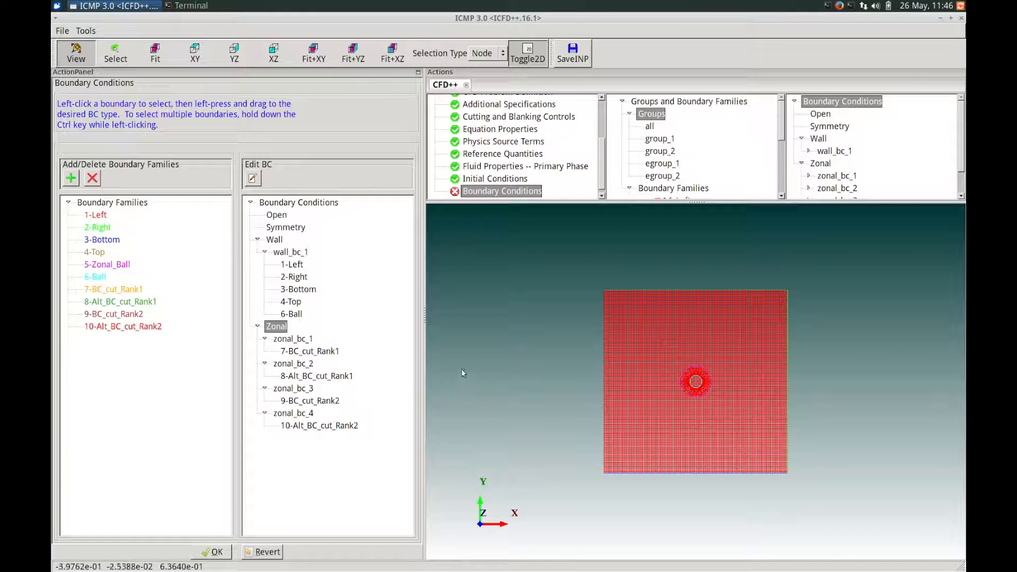
- Assign the Zonal_Ball family to a zonal boundary condition with the Patched and Overset connection type
click(109, 265)
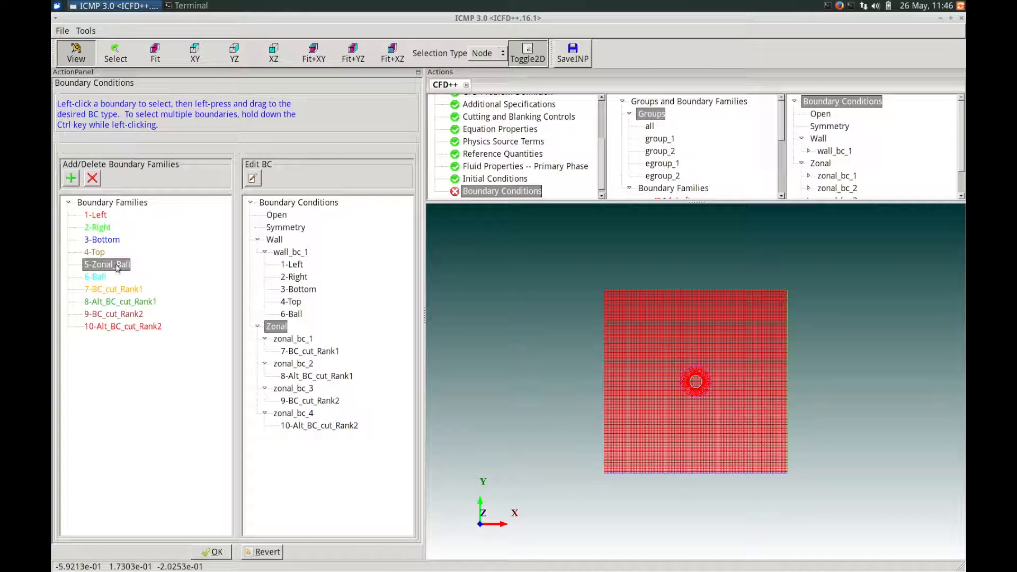
drag(118, 267, 274, 327)
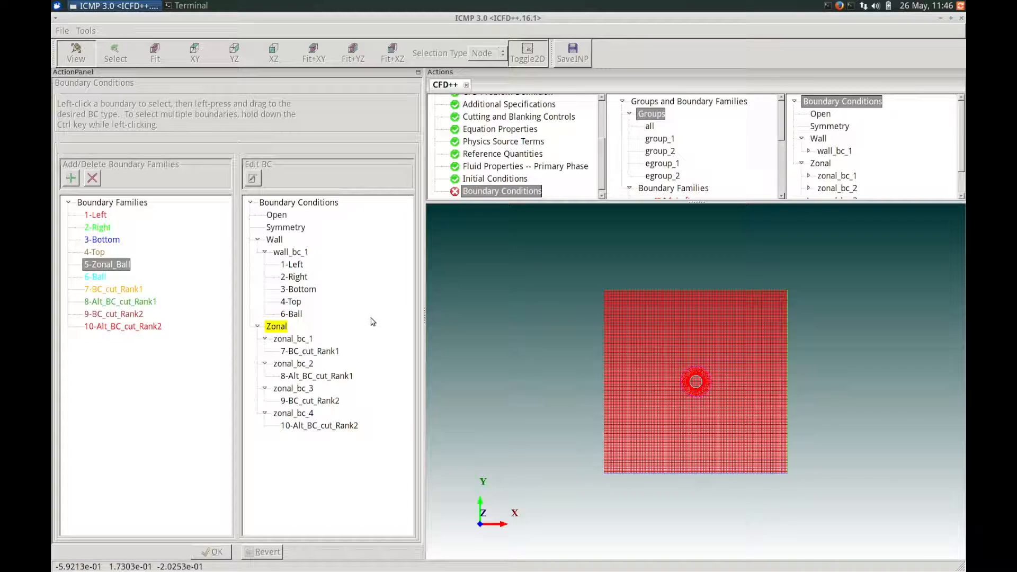
click(513, 197)
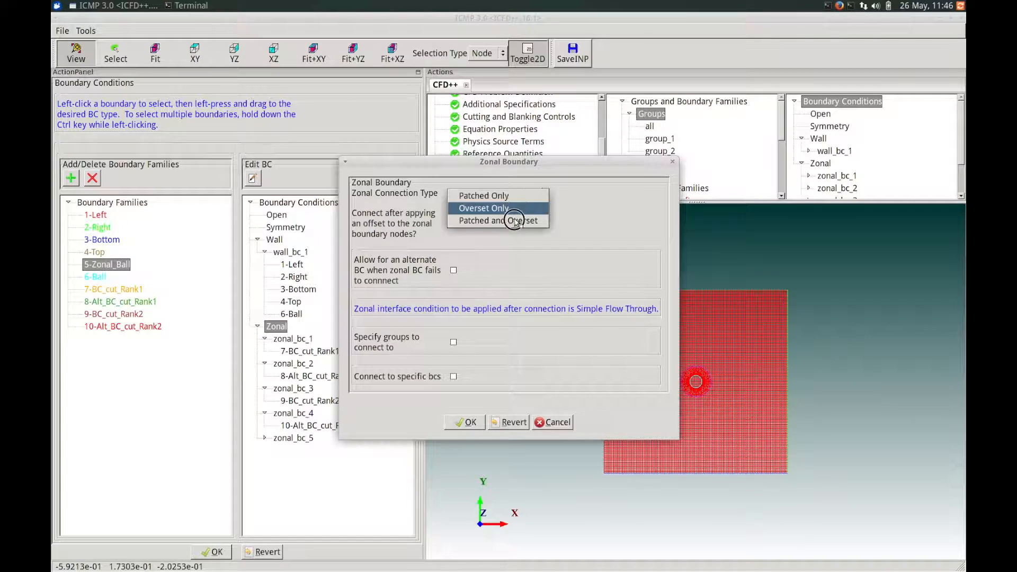
click(515, 221)
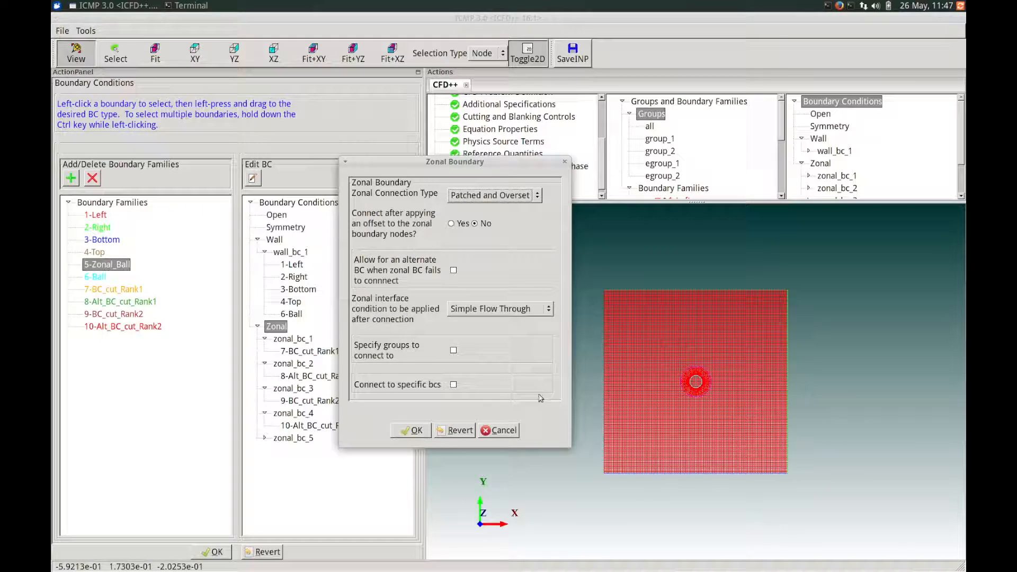
click(411, 430)
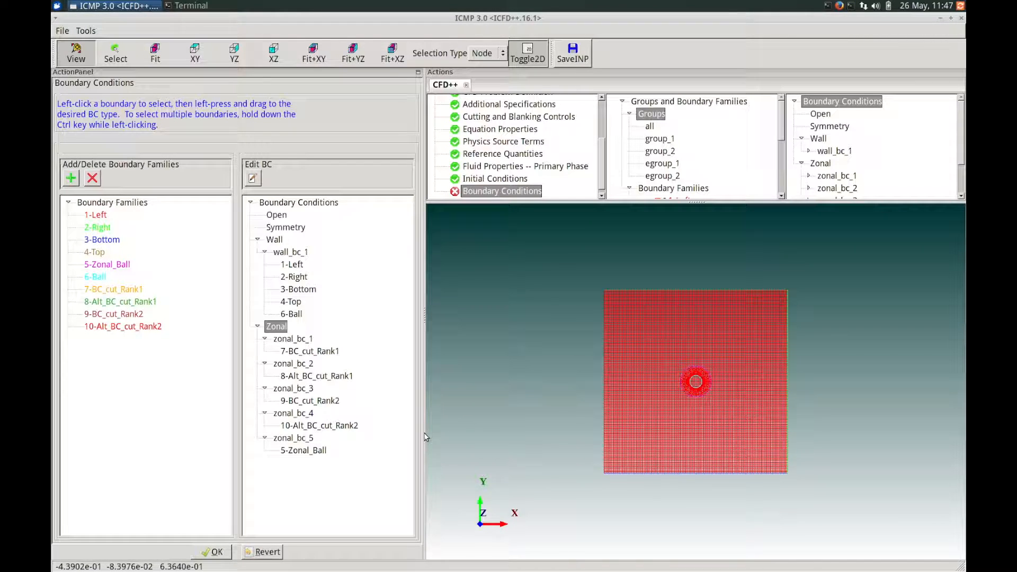
- Review the boundary families list, then accept the boundary conditions and the default zonal connectivity options
drag(781, 131, 757, 153)
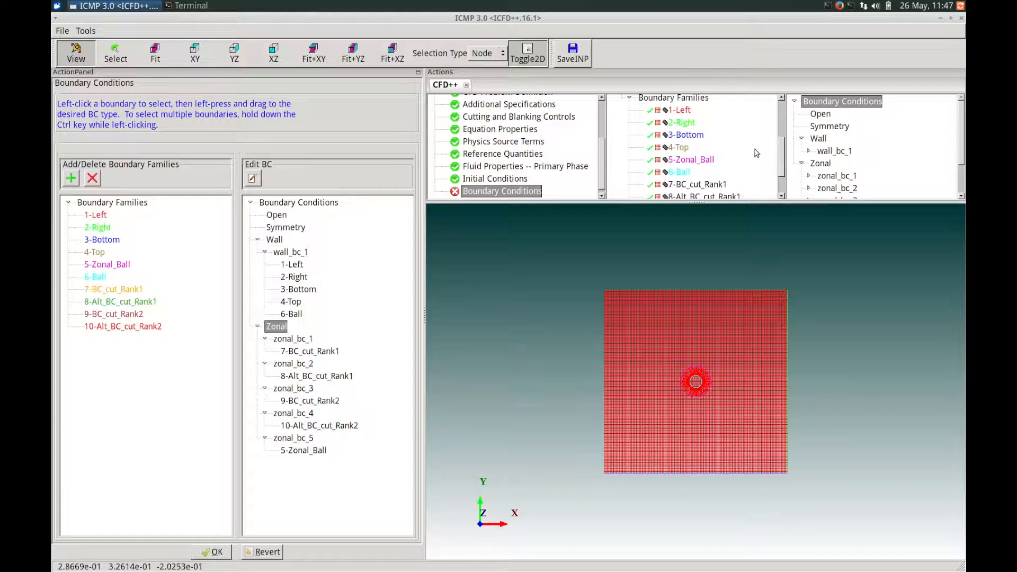
mouse_move(685, 147)
scroll(649, 160, down, 2)
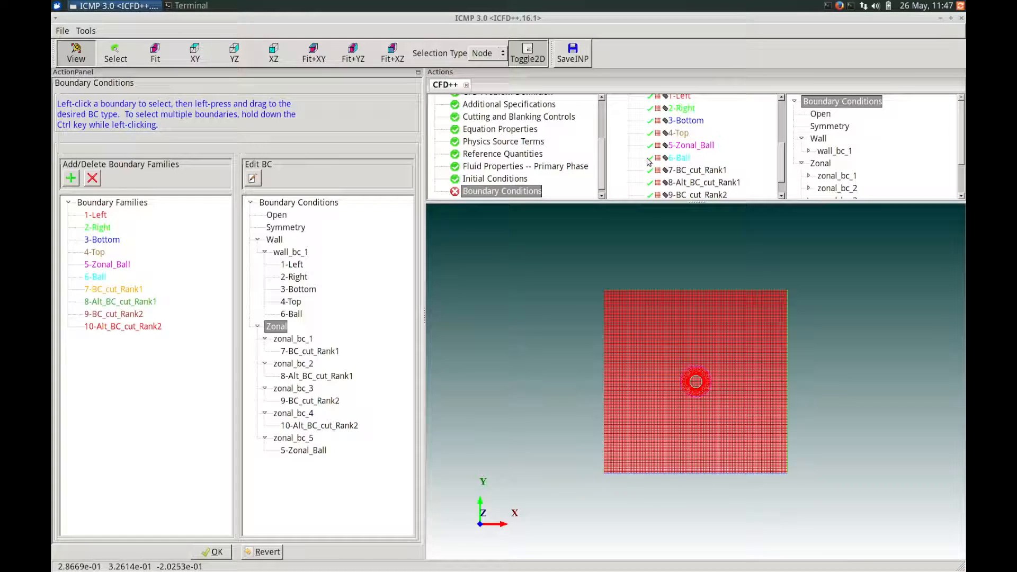
scroll(655, 169, up, 2)
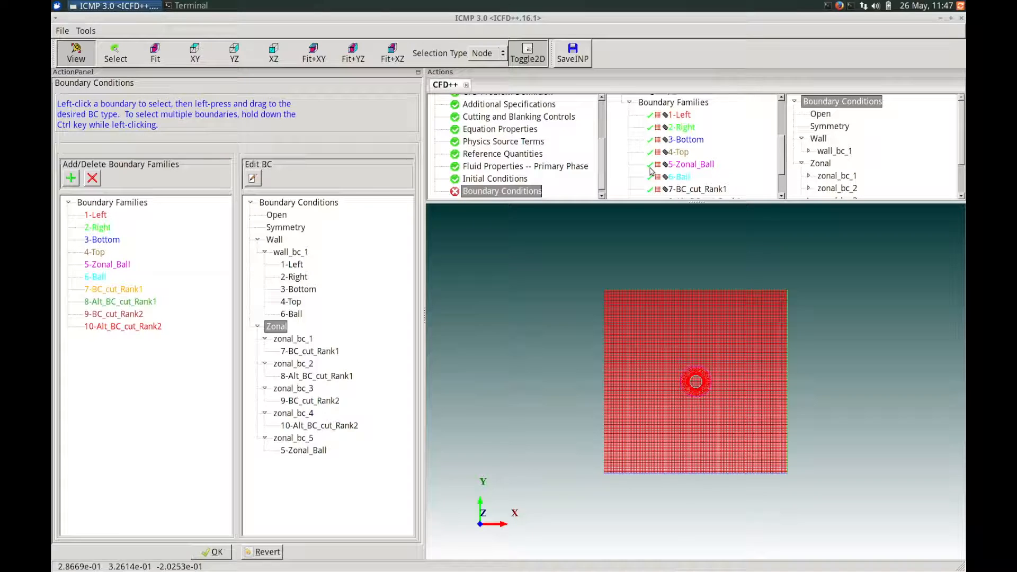
scroll(651, 168, up, 2)
mouse_move(778, 143)
mouse_down()
mouse_move(781, 165)
mouse_move(778, 132)
mouse_up()
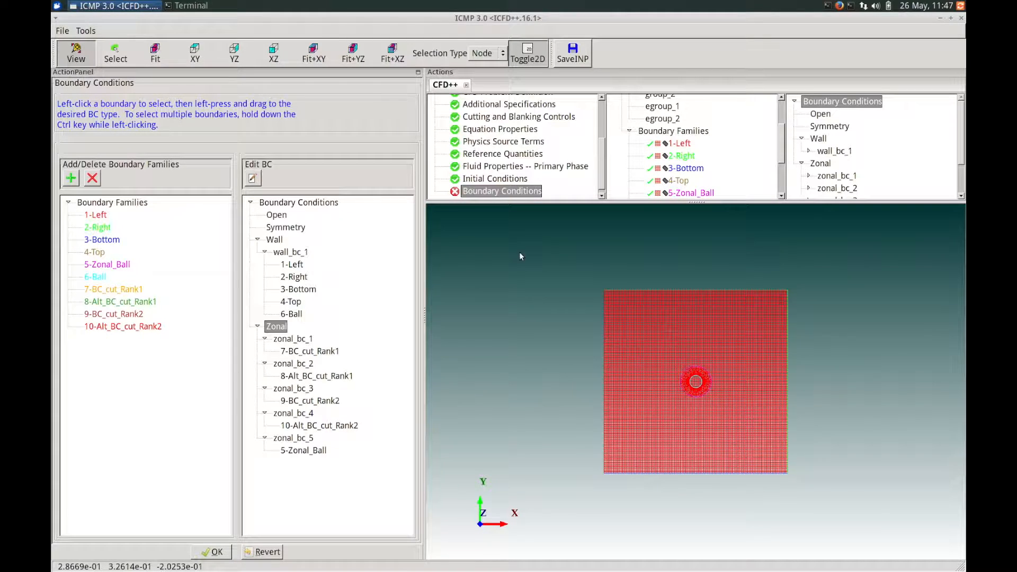
click(203, 553)
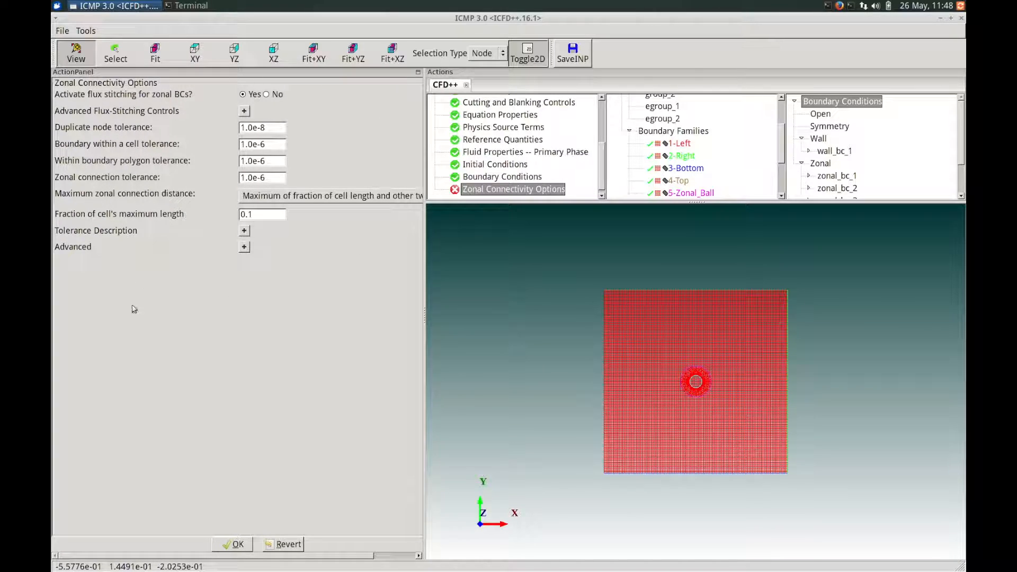
click(236, 545)
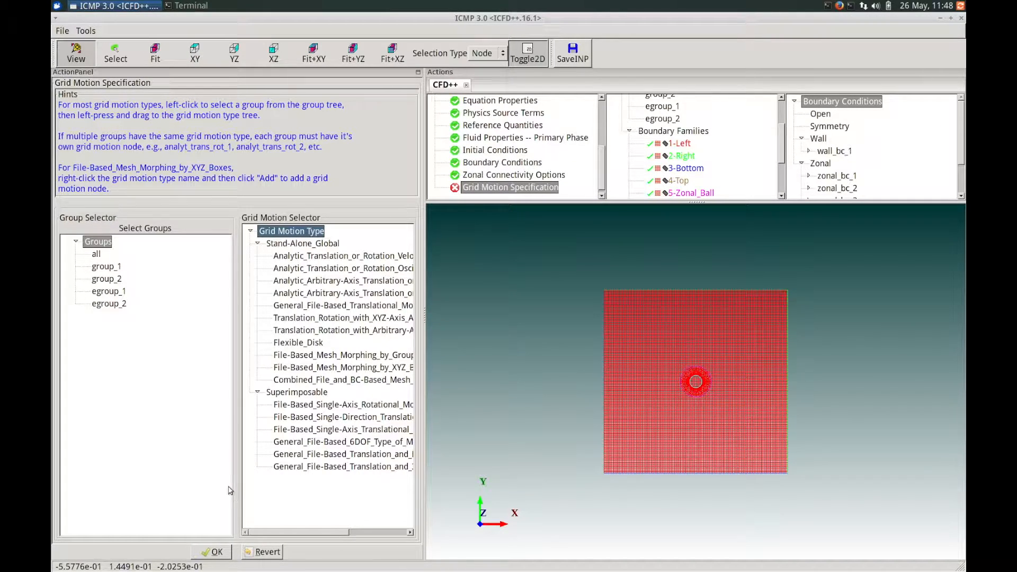
- Identify group_2 as the ball mesh and assign it to the Analytic Translation or Rotation Velocity grid motion
mouse_move(268, 534)
mouse_down()
mouse_move(341, 533)
mouse_move(251, 535)
mouse_up()
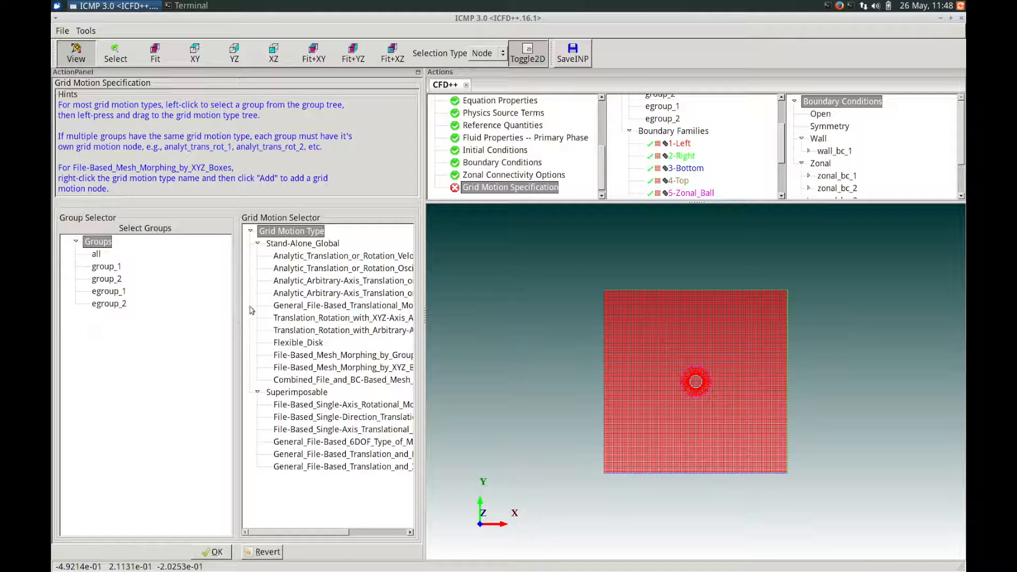
drag(782, 158, 782, 120)
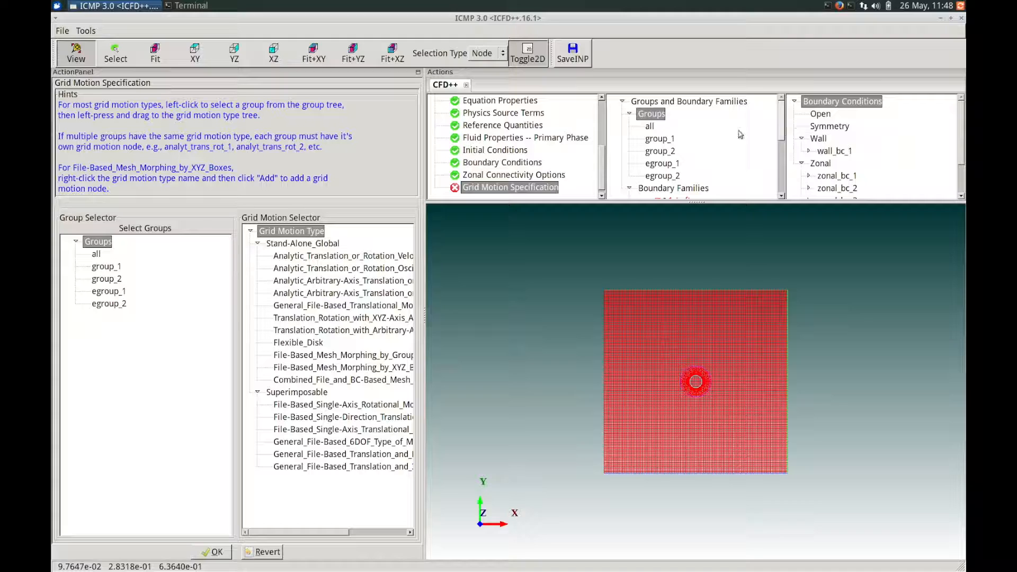
click(668, 153)
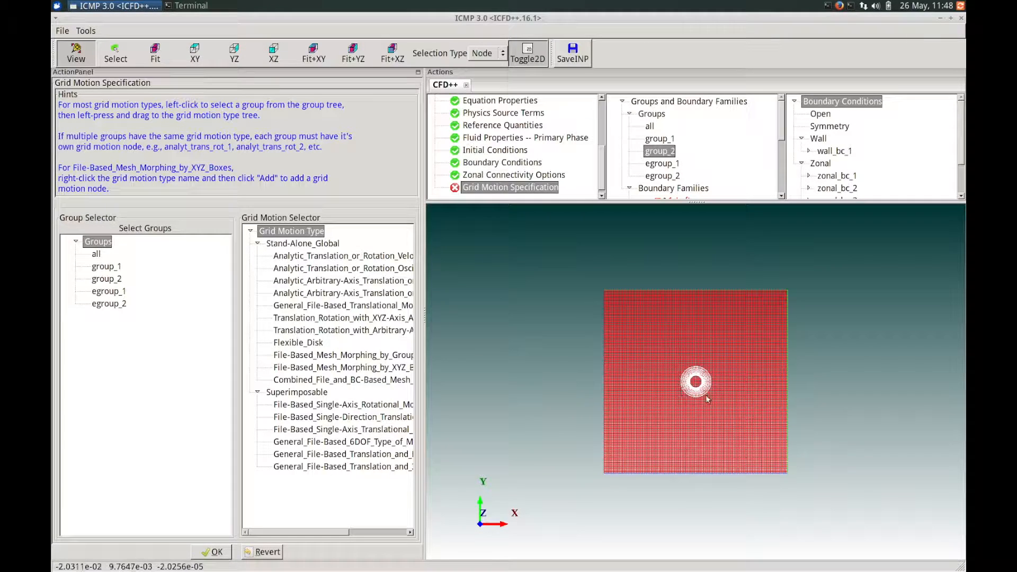
click(108, 280)
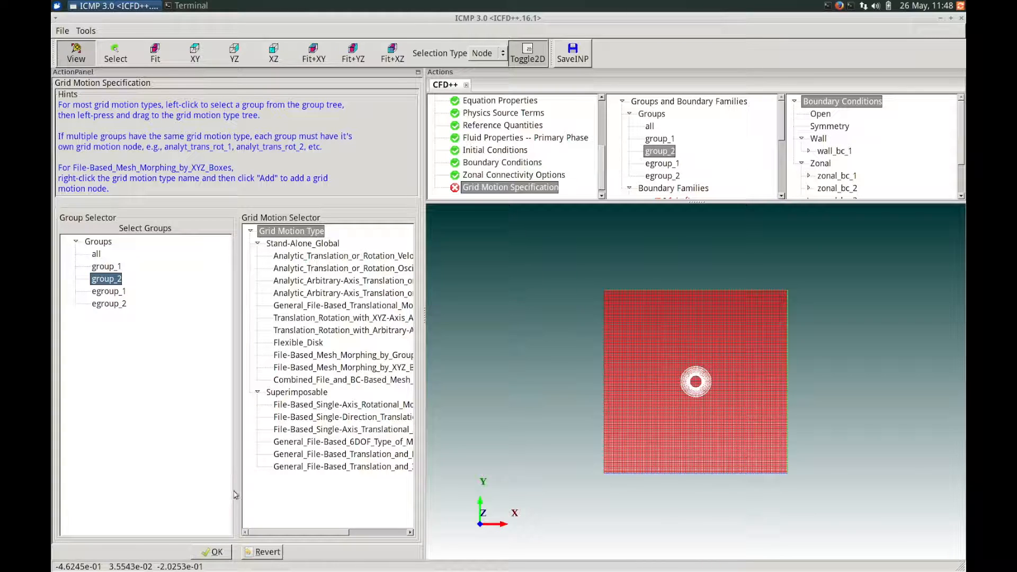
drag(273, 531, 286, 538)
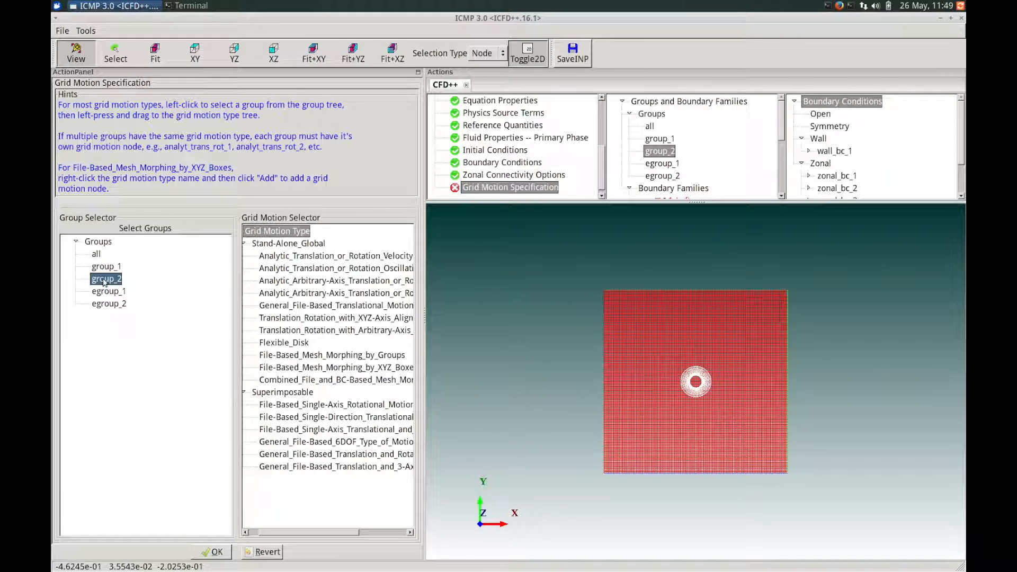
drag(104, 282, 286, 257)
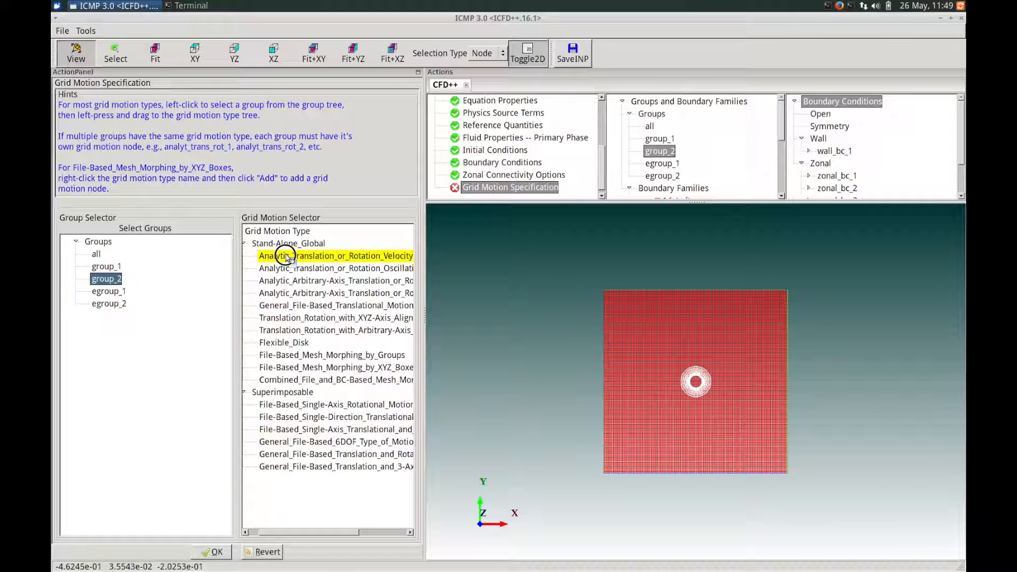
drag(286, 257, 286, 257)
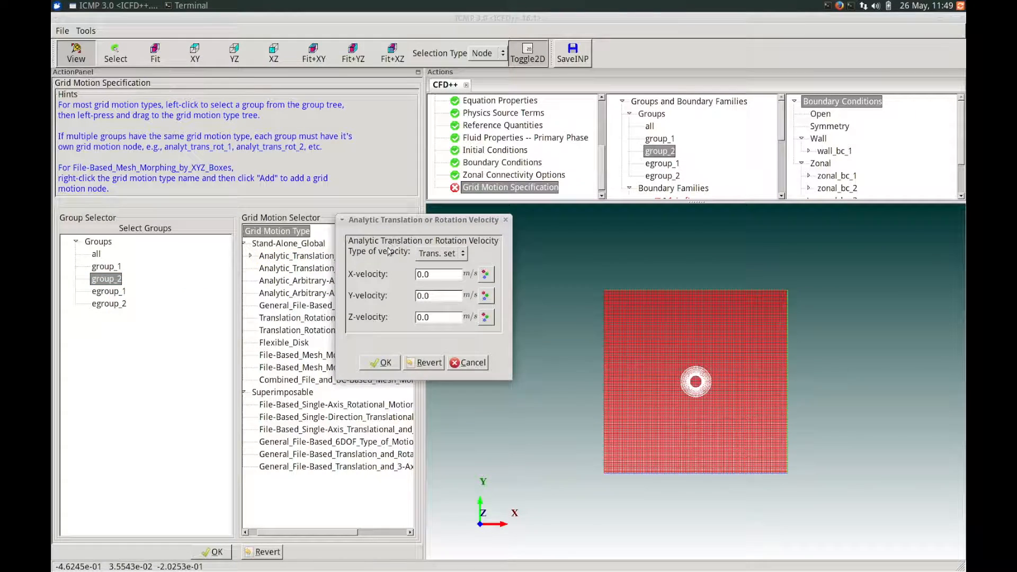
- Keep the velocity type as Trans. set, set the ball mesh's Y-velocity to -4.0 m/s and confirm the motion definition
click(434, 254)
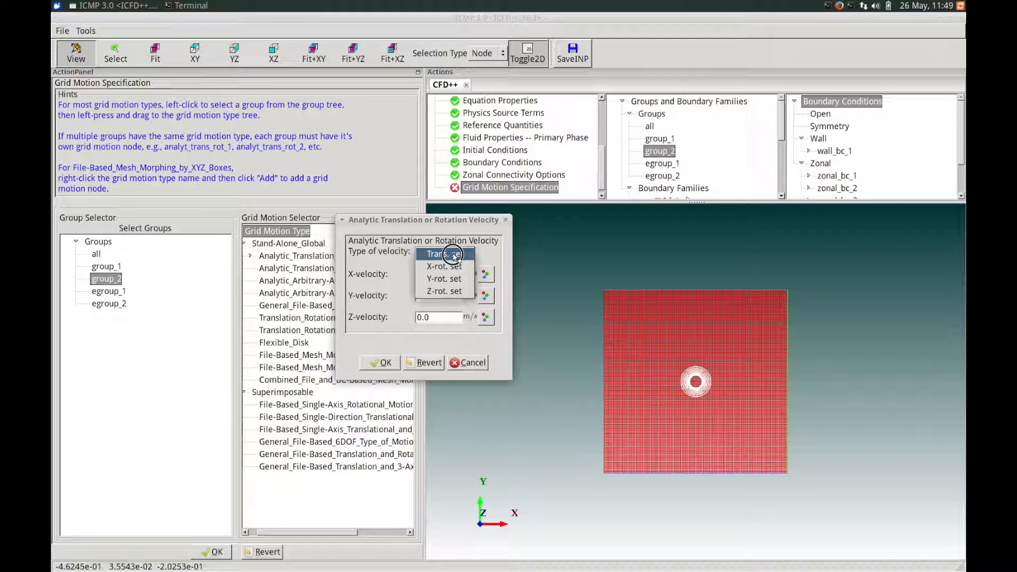
click(445, 255)
drag(431, 297, 403, 295)
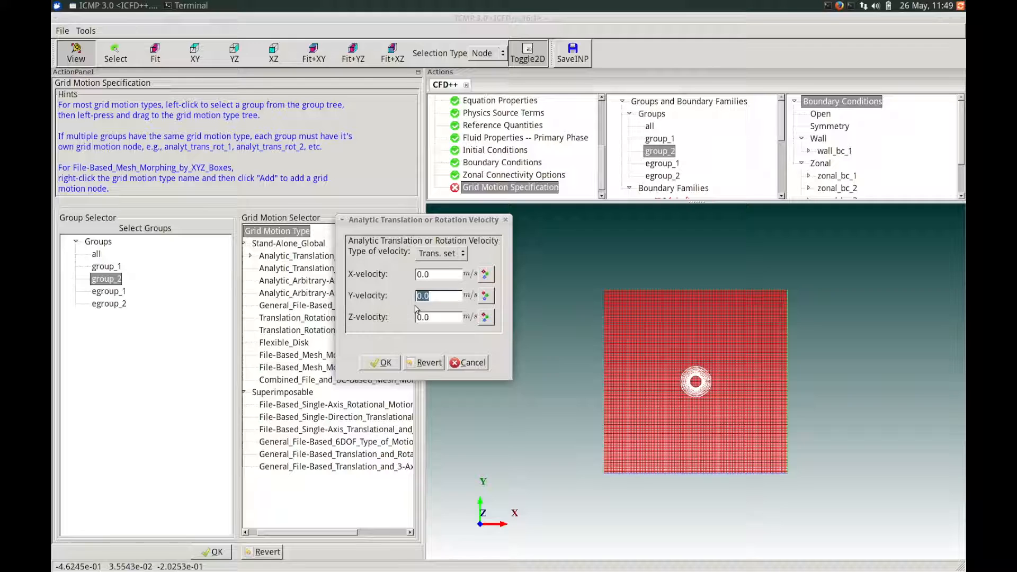
text(-4)
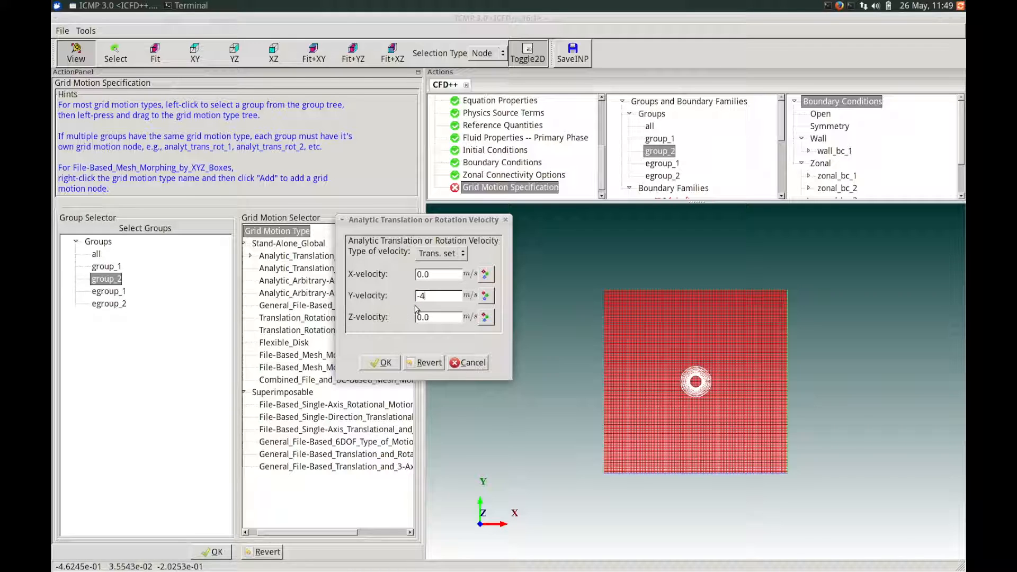
text(.0)
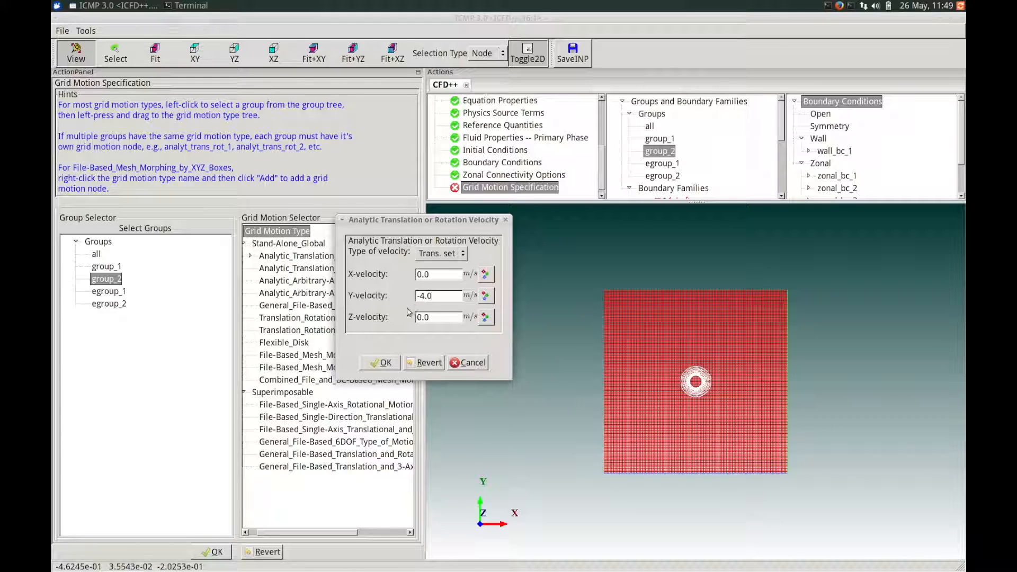
click(388, 363)
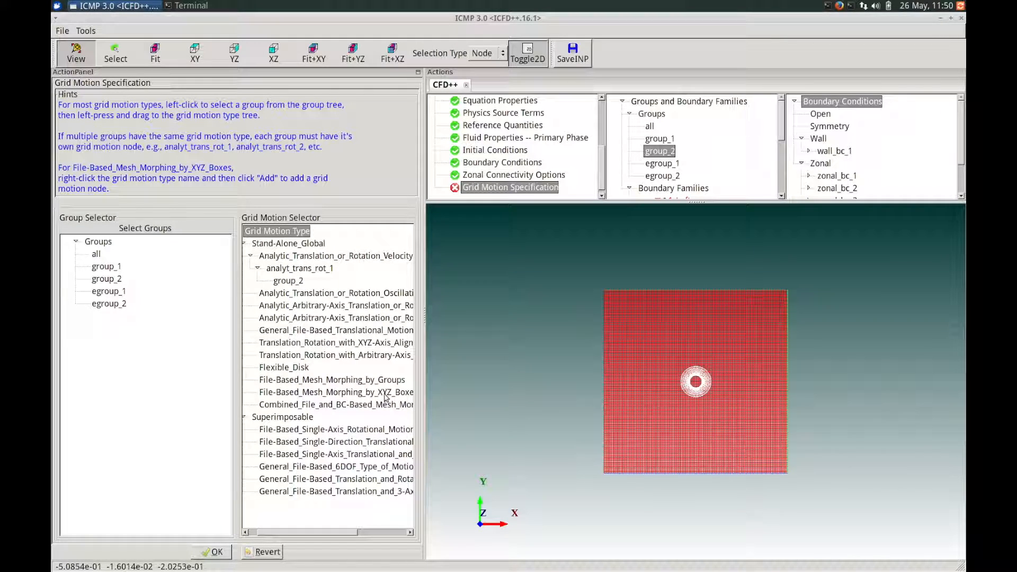
- Accept the grid motion specification along with the default overall grid motion and turbulence control settings
click(211, 552)
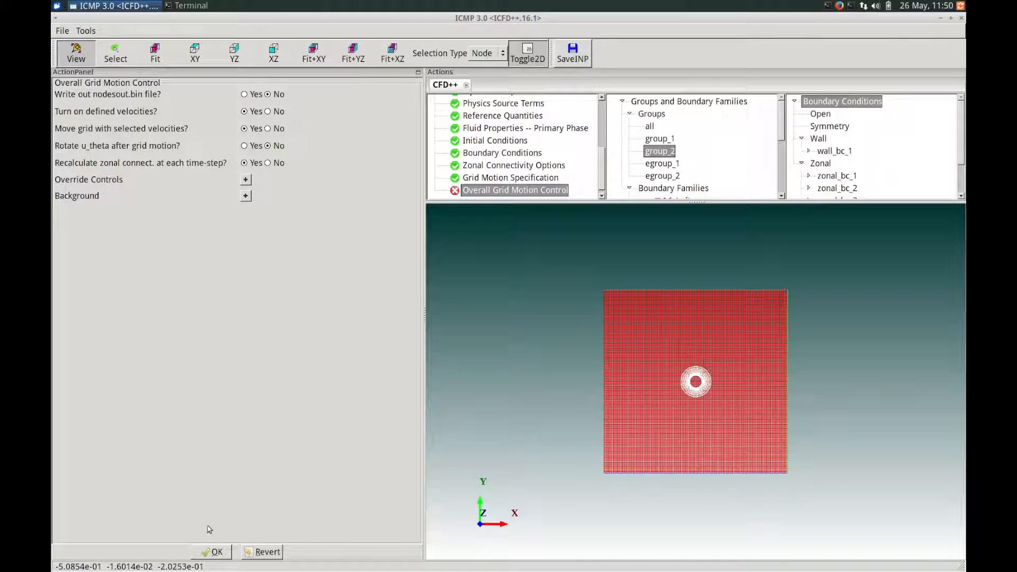
click(215, 552)
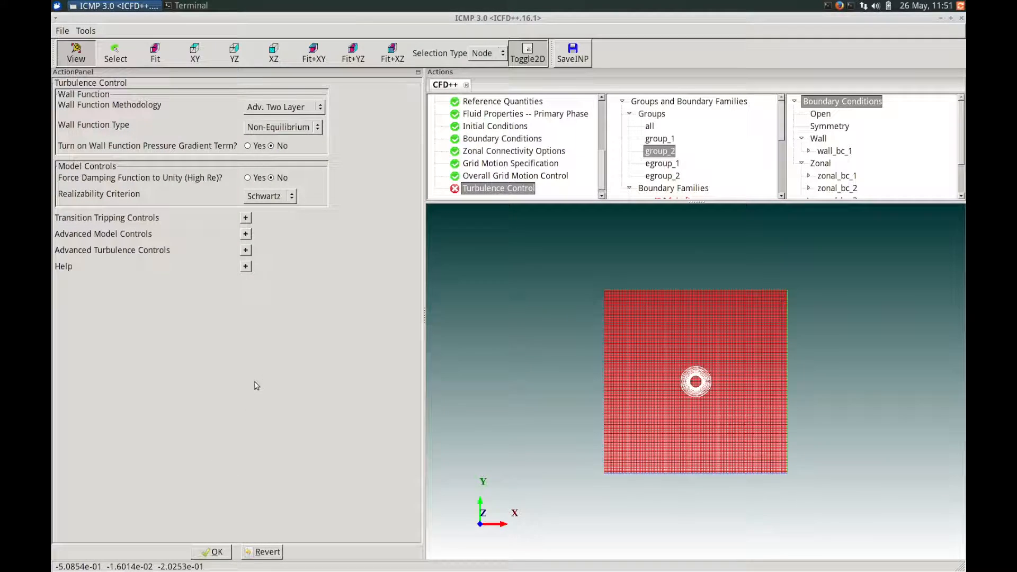
click(209, 551)
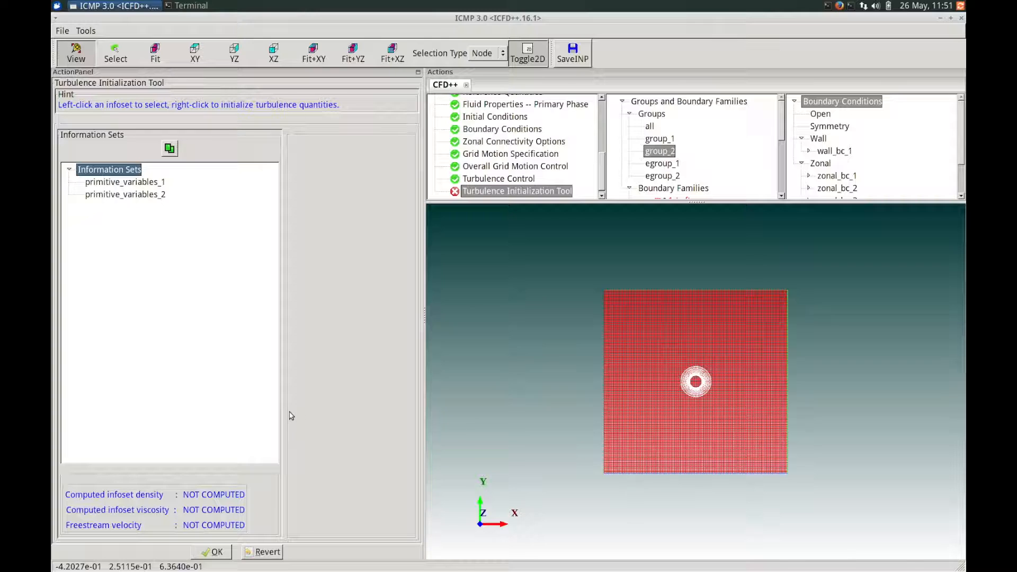
- Compute the turbulence quantities for primitive_variables_1 using a freestream velocity of 4 m/s and confirm the calculator
click(160, 183)
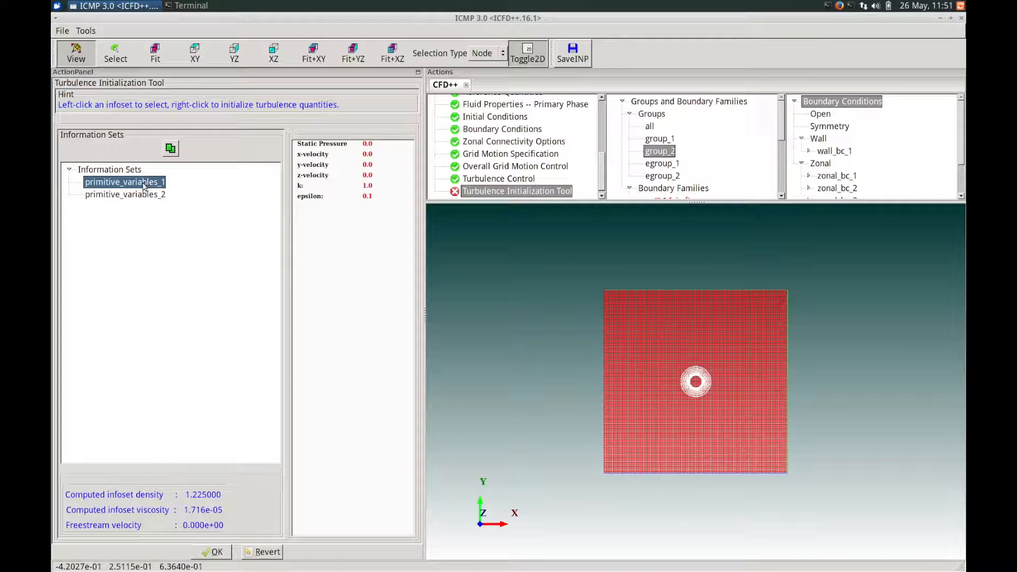
right_click(141, 186)
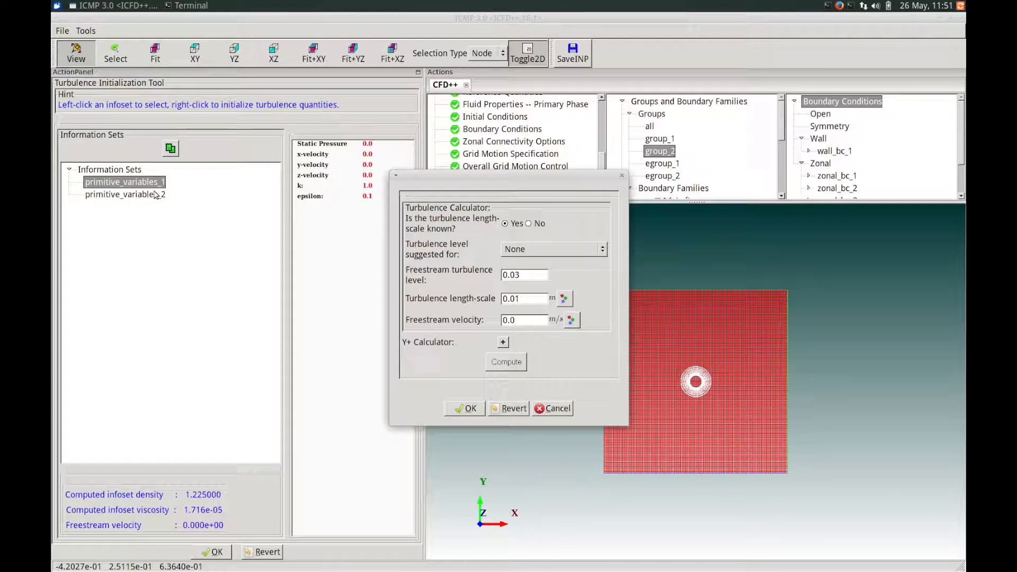
drag(420, 183, 316, 178)
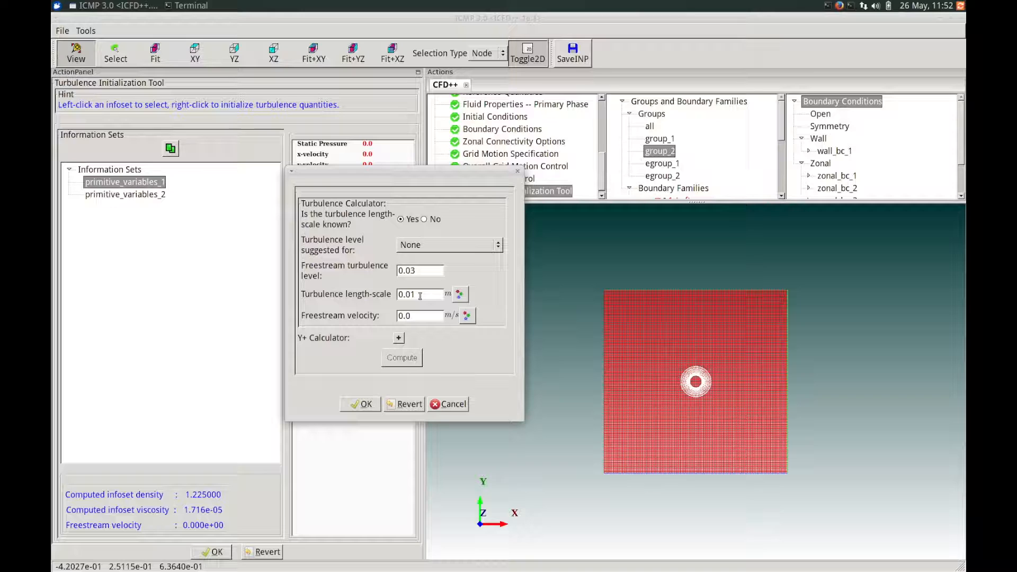
drag(421, 316, 392, 316)
text(4)
click(401, 358)
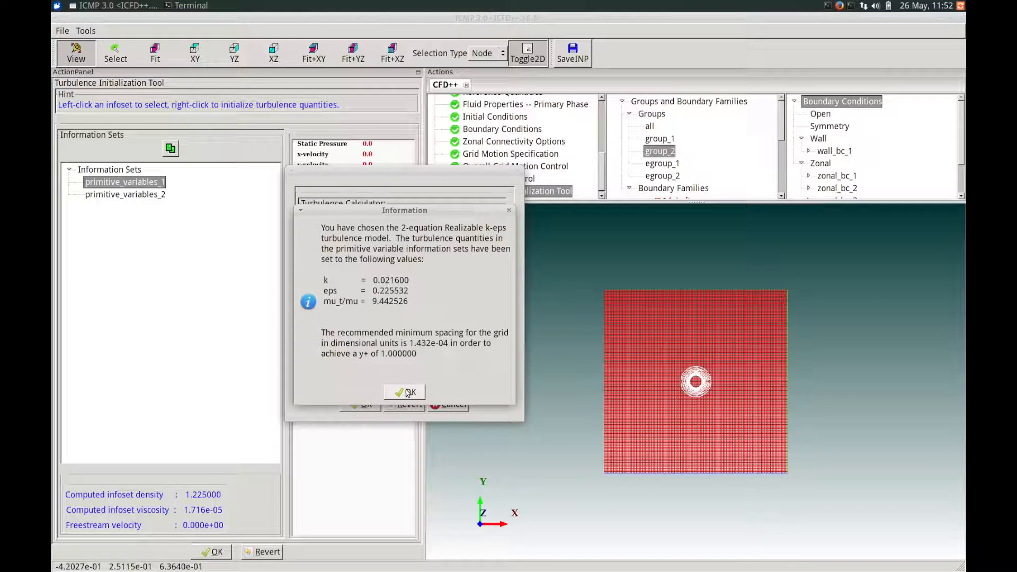
mouse_move(473, 209)
mouse_down()
mouse_move(473, 196)
mouse_move(461, 195)
mouse_up()
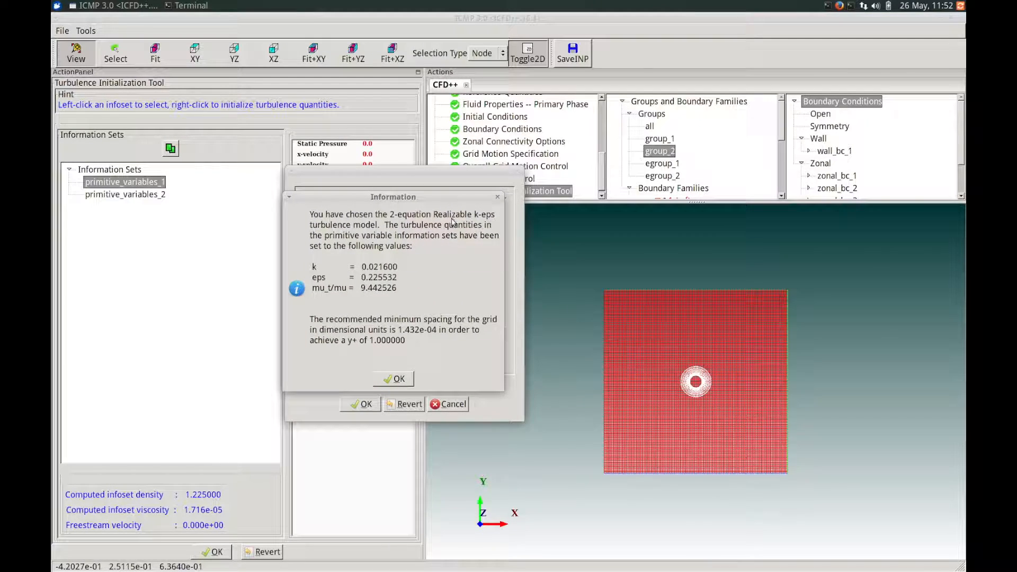
click(396, 379)
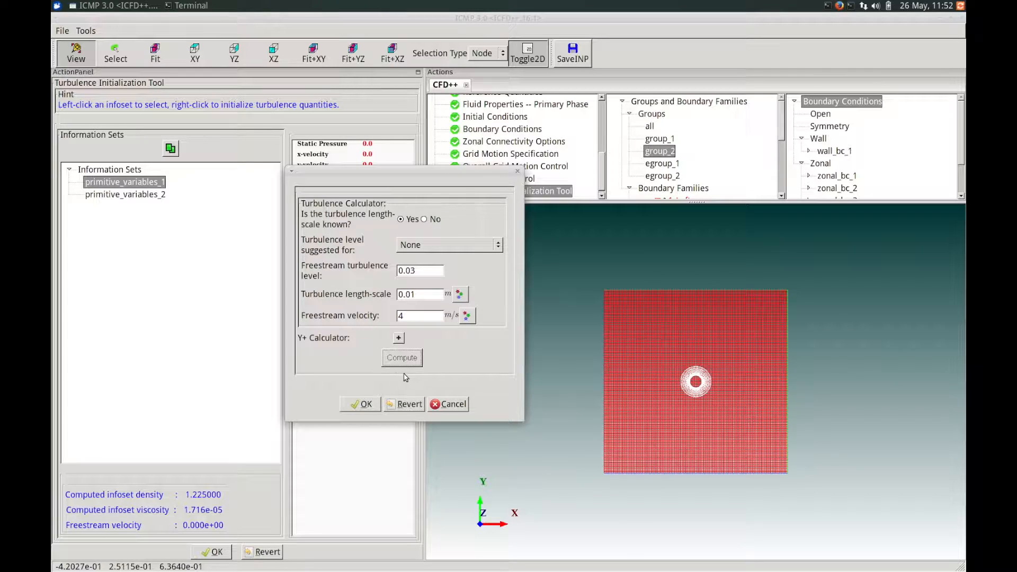
click(362, 404)
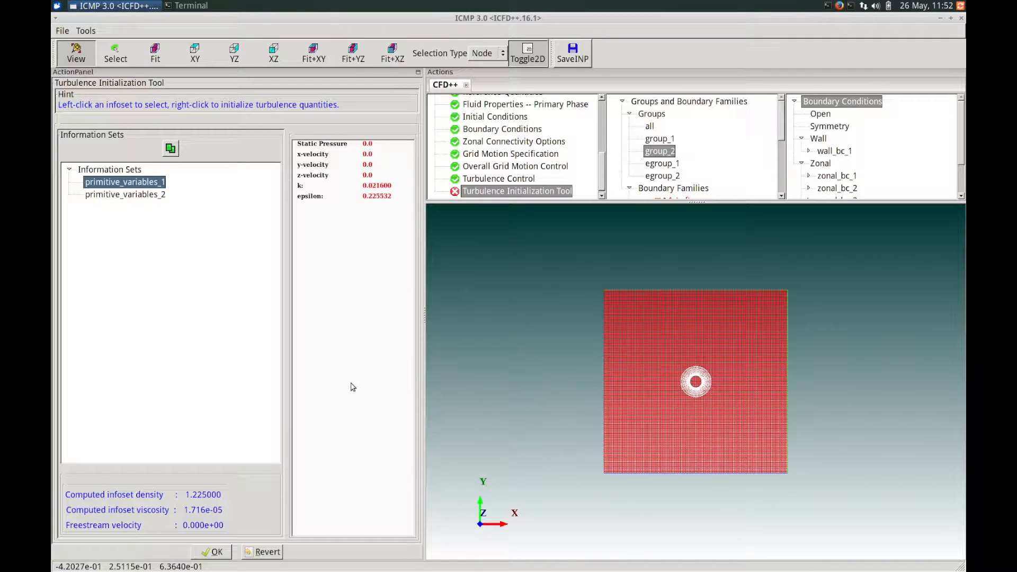
- Copy the primitive_variables_1 information set to primitive_variables_2 and check the copied turbulence values
click(171, 148)
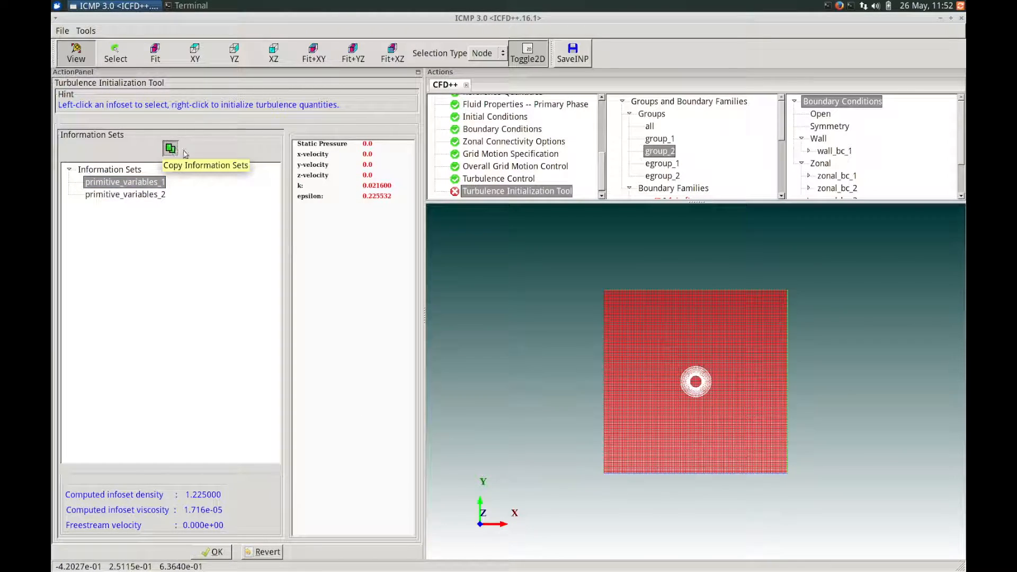
drag(482, 163, 359, 160)
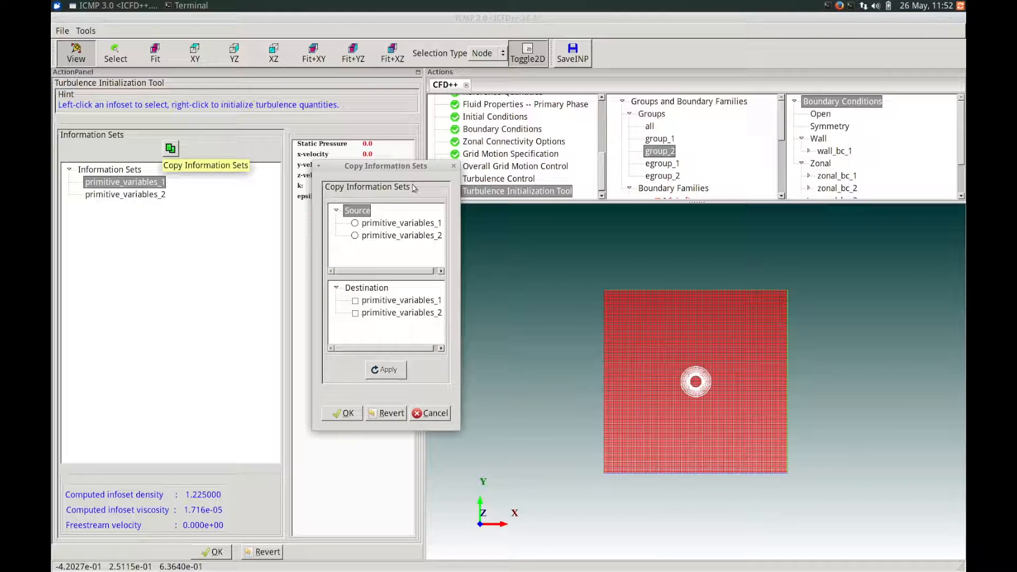
click(377, 225)
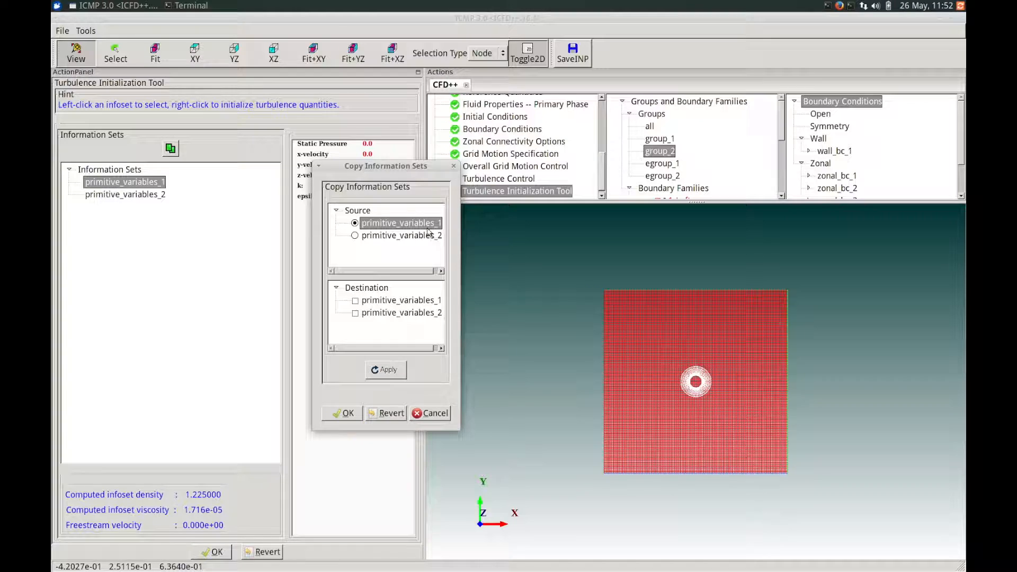
mouse_move(437, 230)
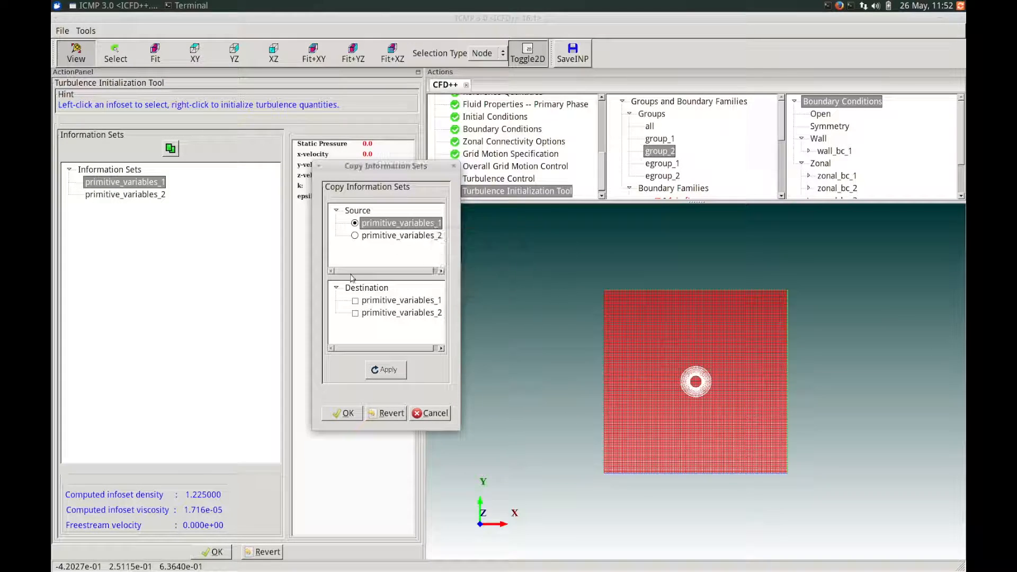
click(355, 313)
drag(428, 348, 435, 351)
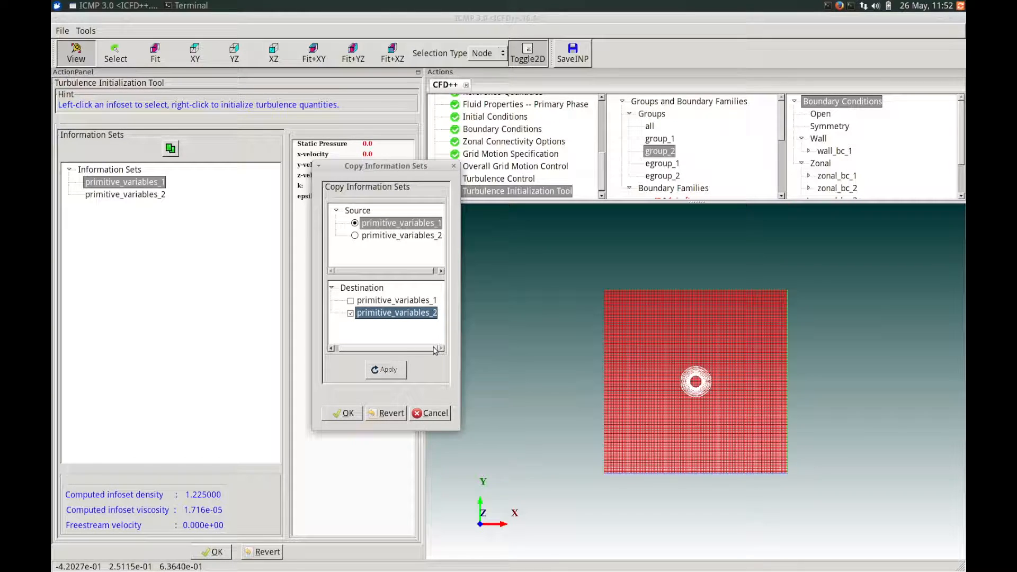
click(389, 371)
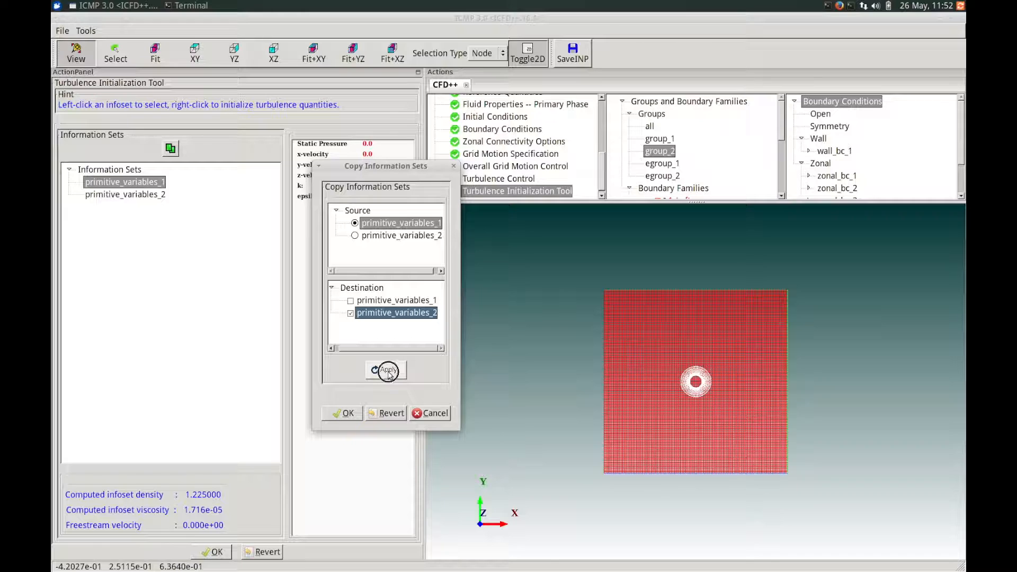
click(354, 414)
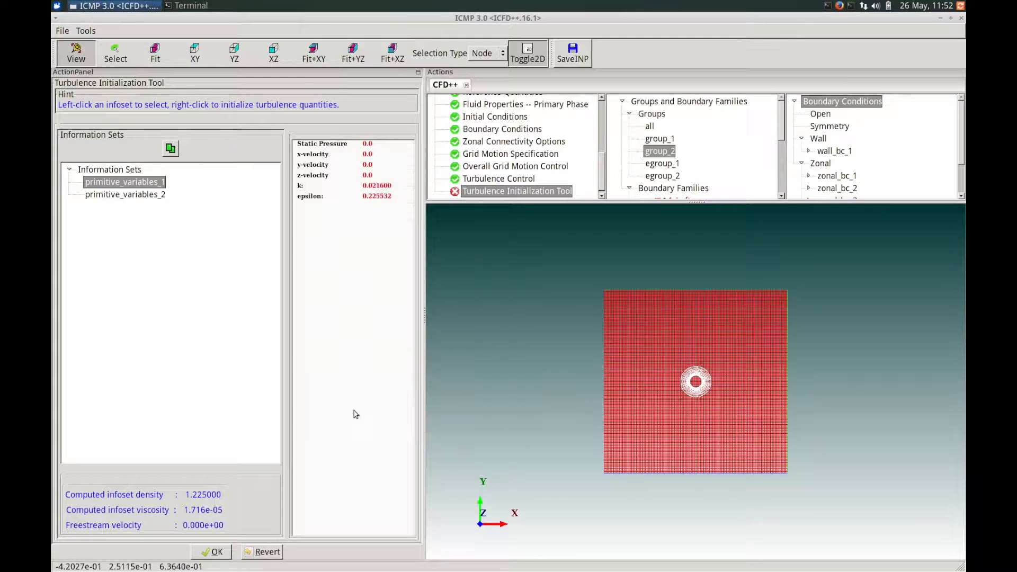
click(130, 195)
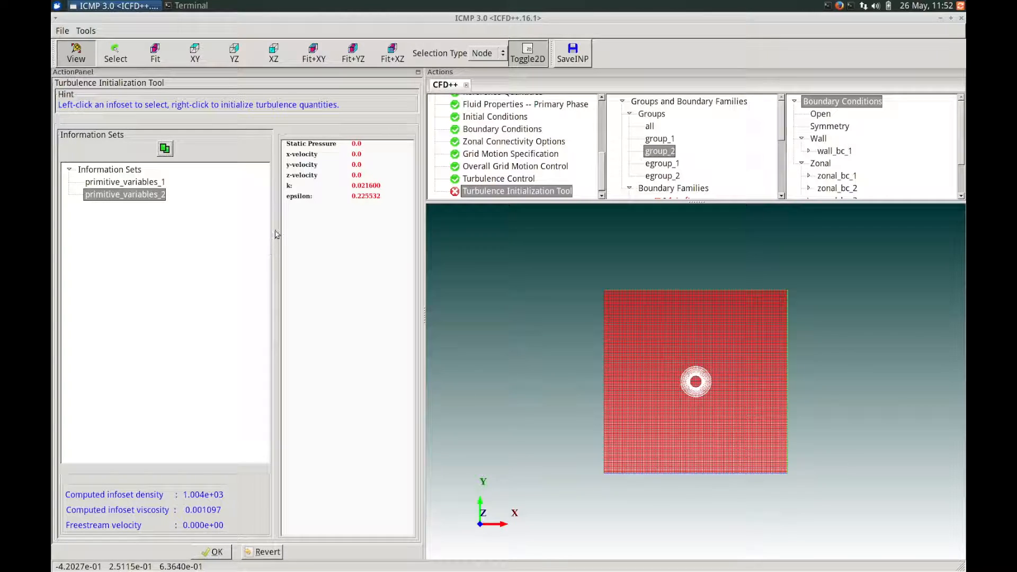
- Accept the turbulence initialization and keep the default Help Set Numerics and Riemann solver dissipation settings
click(213, 550)
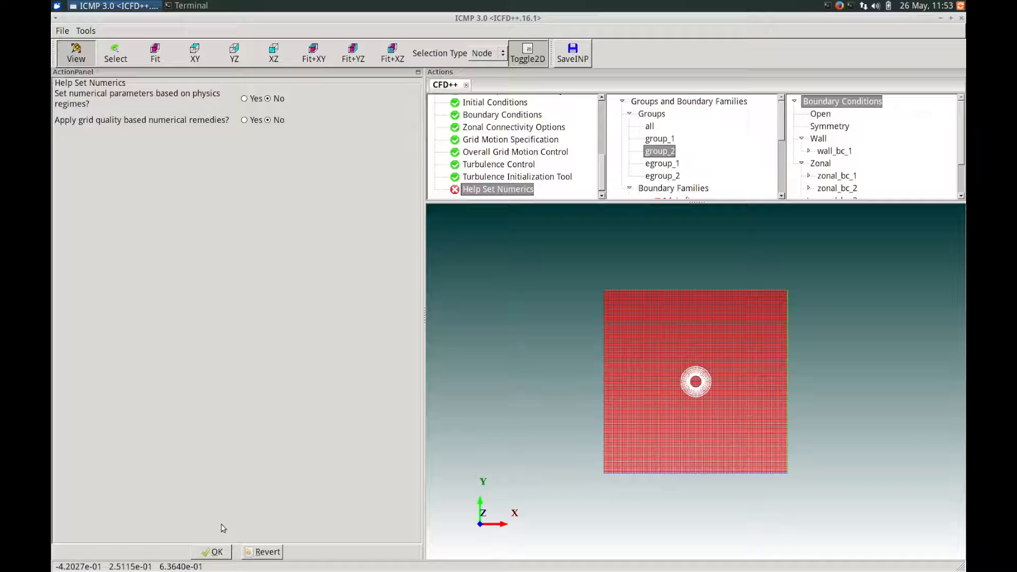
click(211, 551)
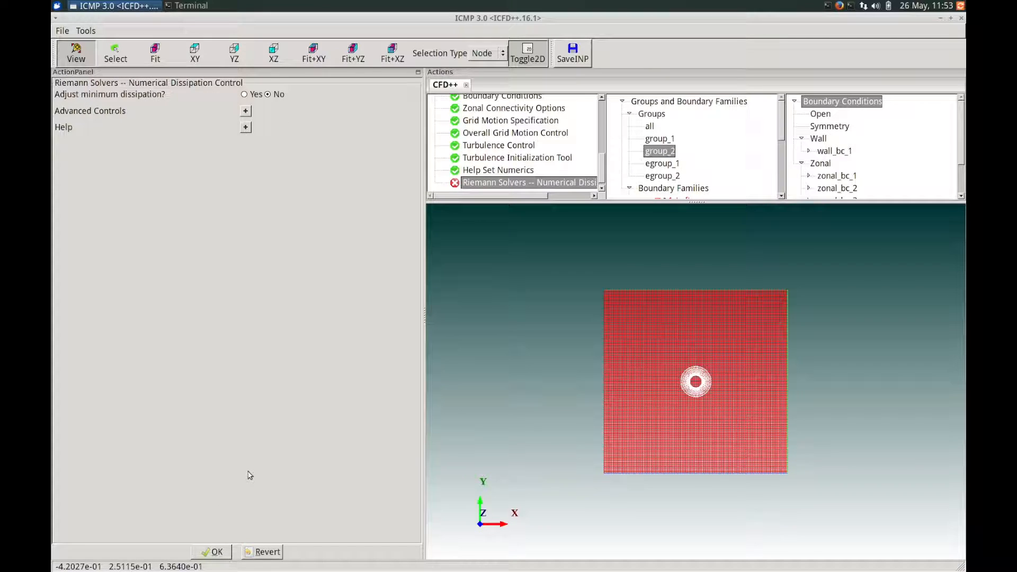
click(212, 552)
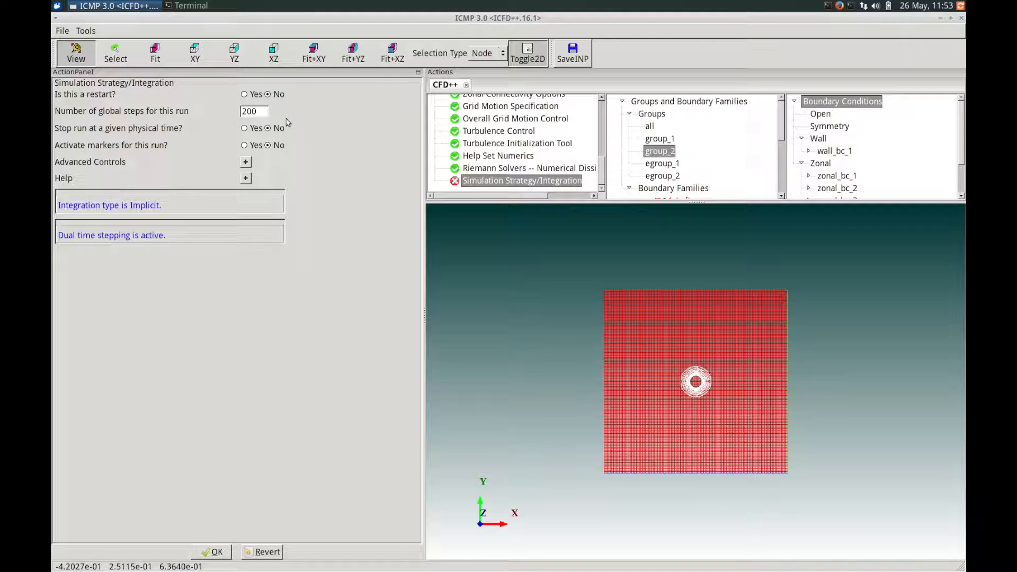
- Set the number of global steps to 1000 and decline loading default settings for the transient mode
drag(264, 109, 218, 107)
text(1000)
click(215, 552)
drag(472, 243, 366, 247)
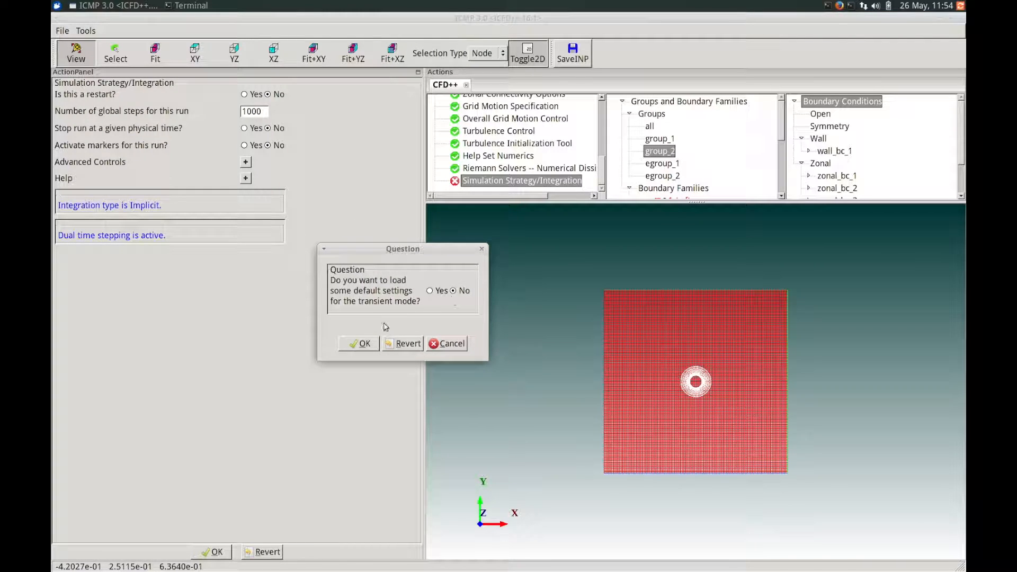
click(364, 345)
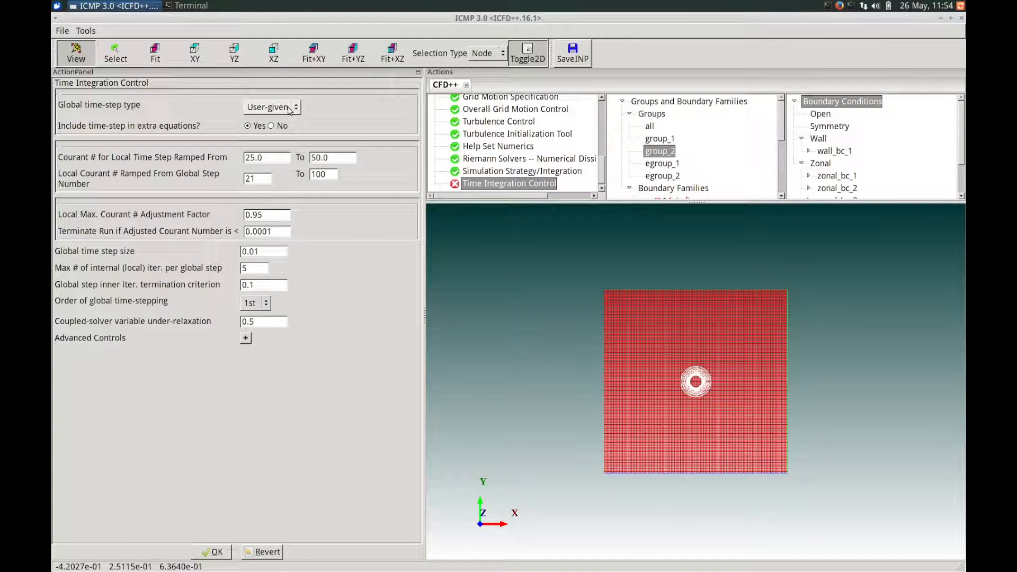
- Keep the User-given time-step type and set the global time step to 2e-5, internal iterations to 100 and termination criterion to 1e-5
click(289, 108)
click(289, 109)
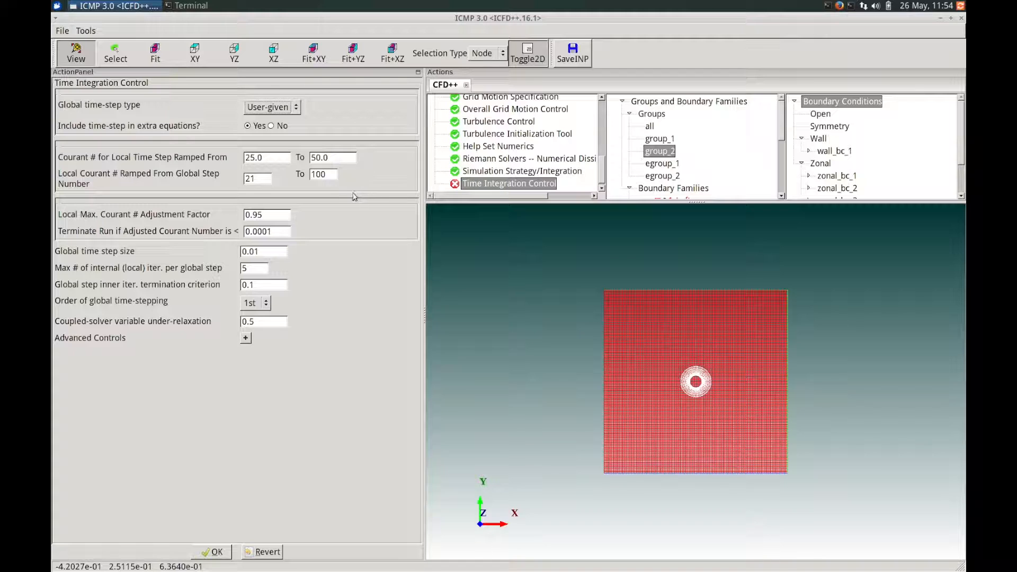
drag(273, 253, 227, 252)
text(2e-5)
drag(261, 270, 227, 268)
text(100)
drag(263, 285, 233, 286)
text(1e-5)
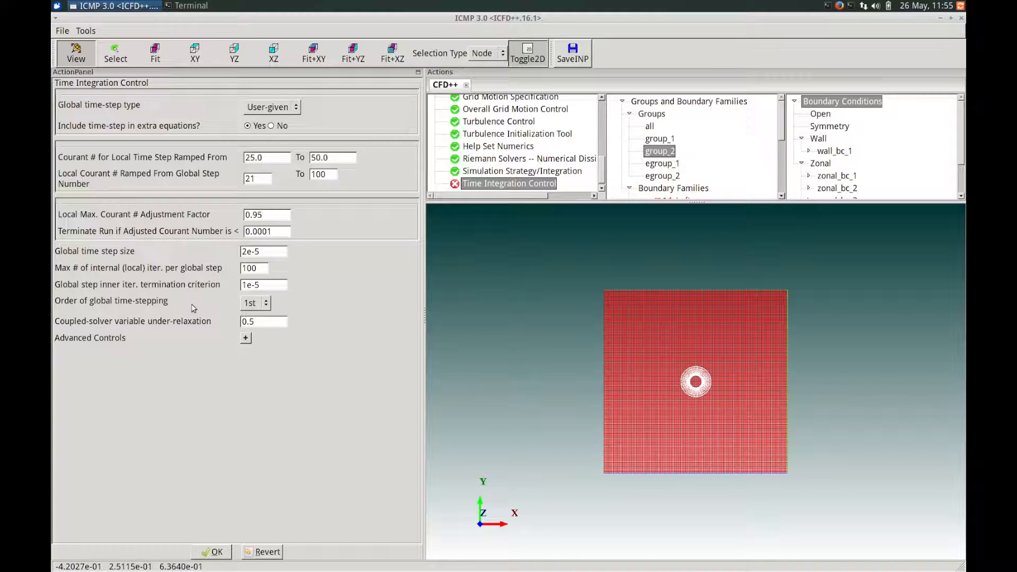
- Set the coupled-solver variable under-relaxation to 0.375 and accept the time integration settings
double_click(275, 320)
text(0.375)
click(213, 553)
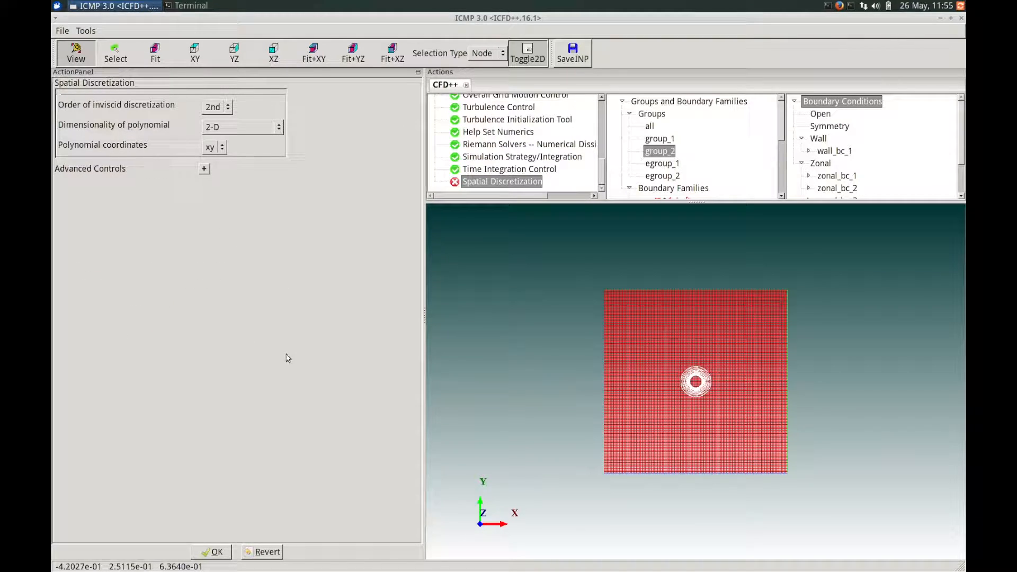
- Turn on artificial compression (VOF) in the advanced spatial discretization controls and accept the settings
click(205, 169)
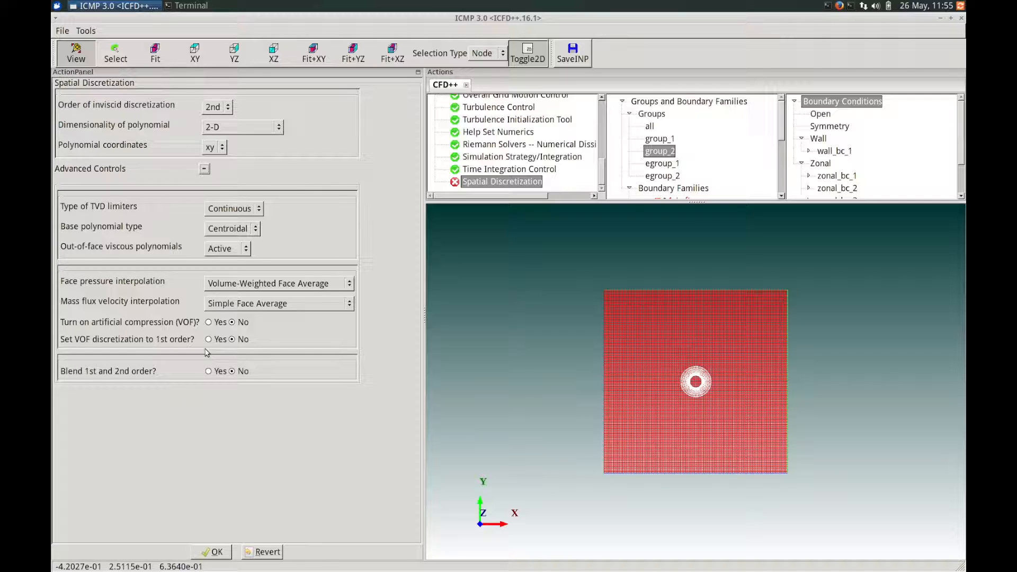
click(209, 323)
click(216, 552)
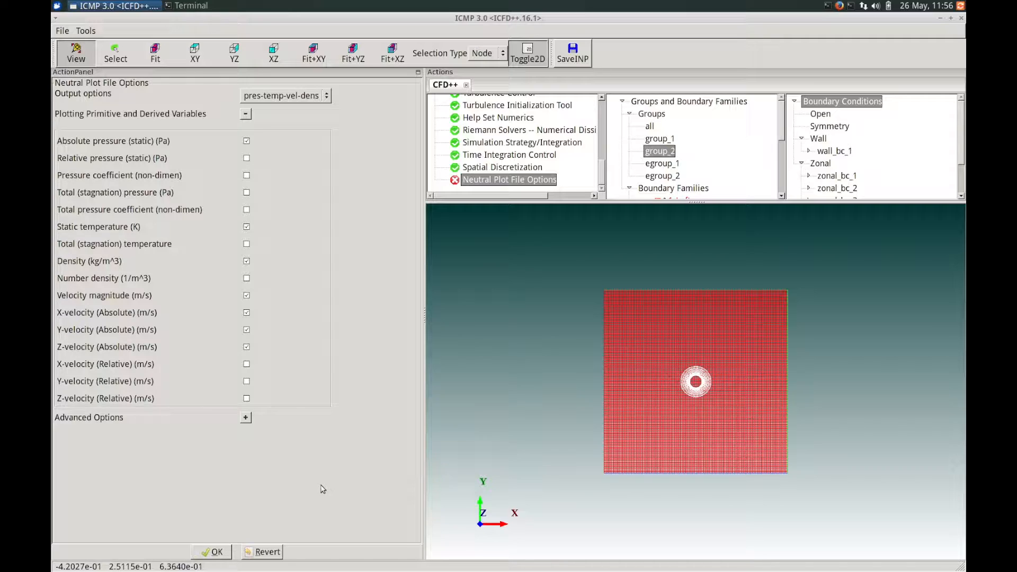
- Accept the neutral plot file variables, writing them to the Neutral Plot file and copying them to the Plot Output options file
click(217, 551)
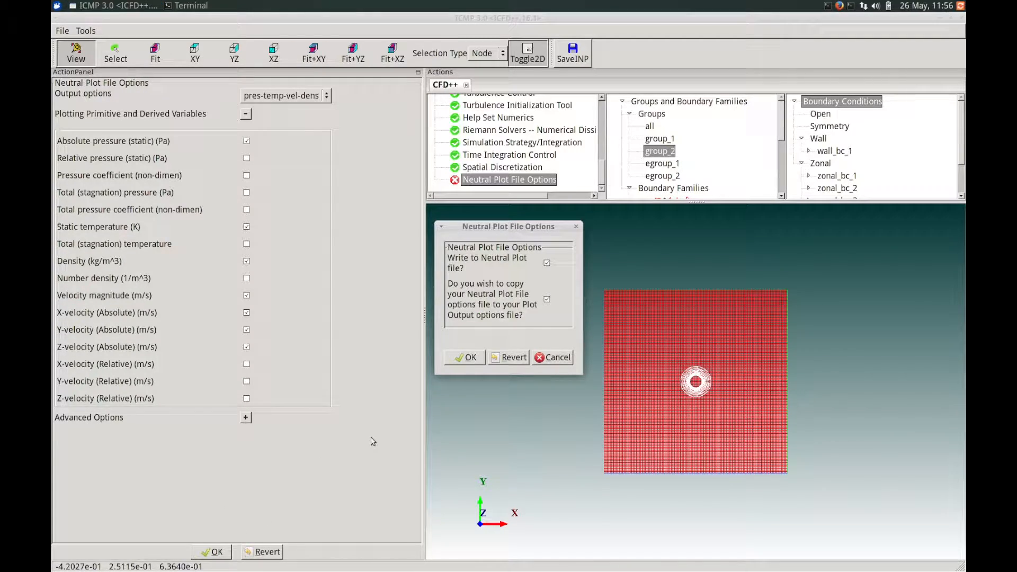
drag(490, 226, 366, 244)
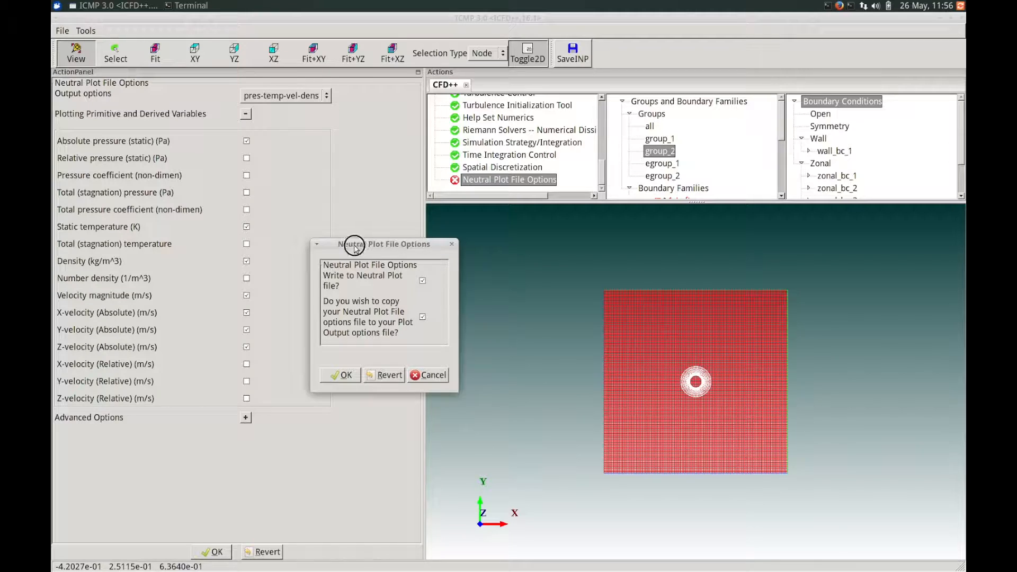
drag(352, 246, 315, 238)
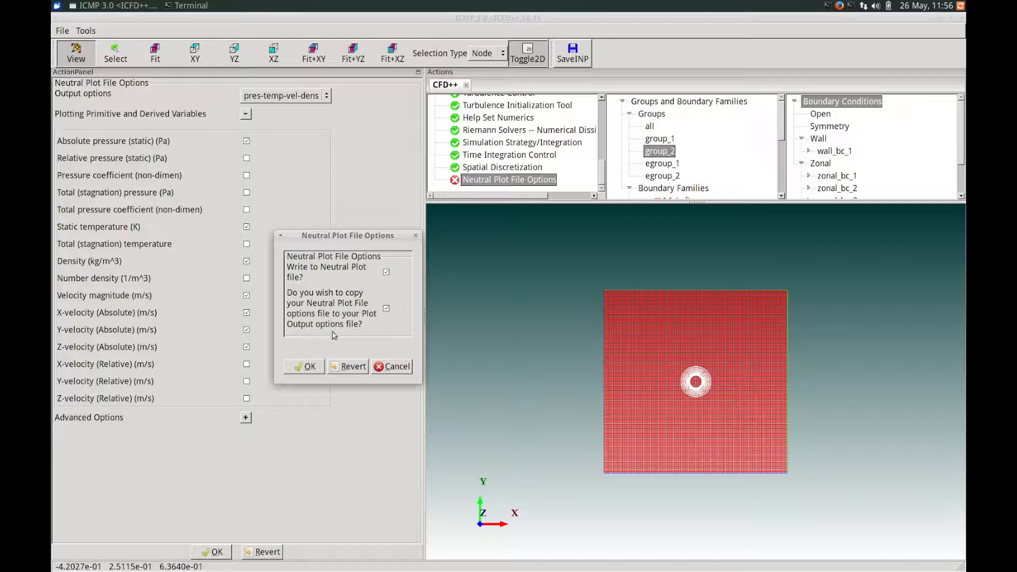
click(310, 368)
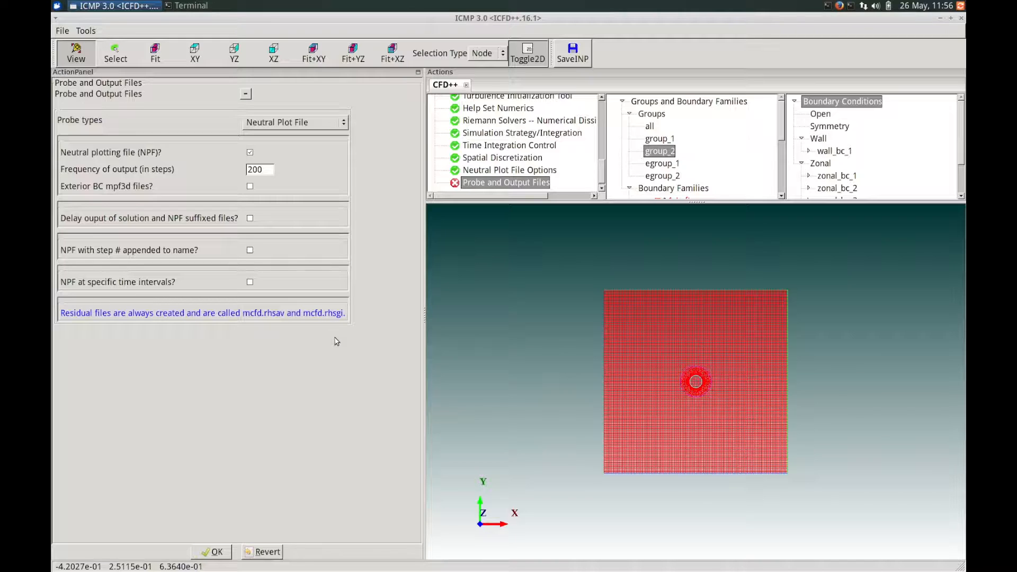
- Enable neutral plot files with the step number appended to the name, output every 20 steps, and accept the probe and output settings
click(249, 251)
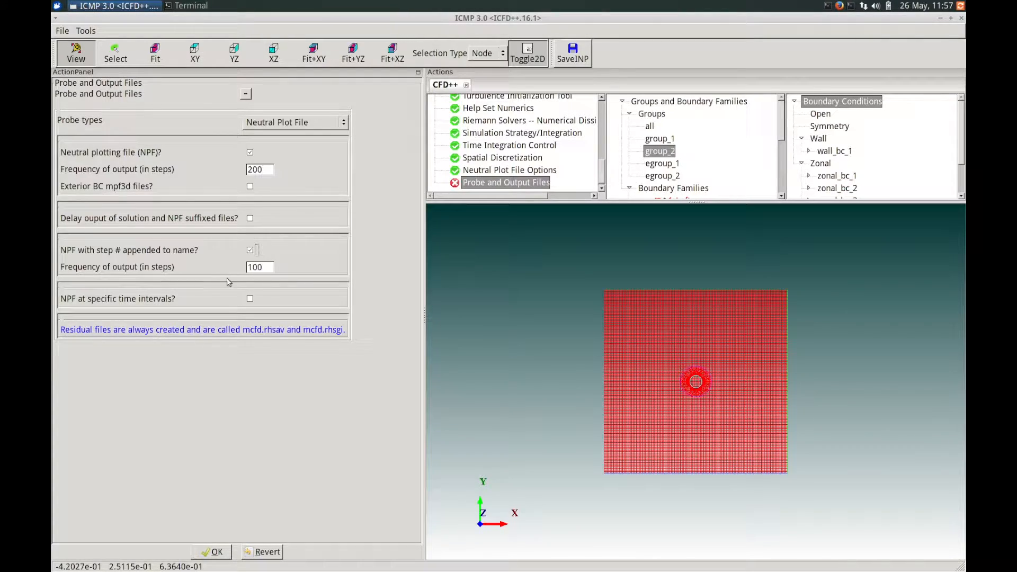
double_click(255, 267)
text(20)
click(212, 556)
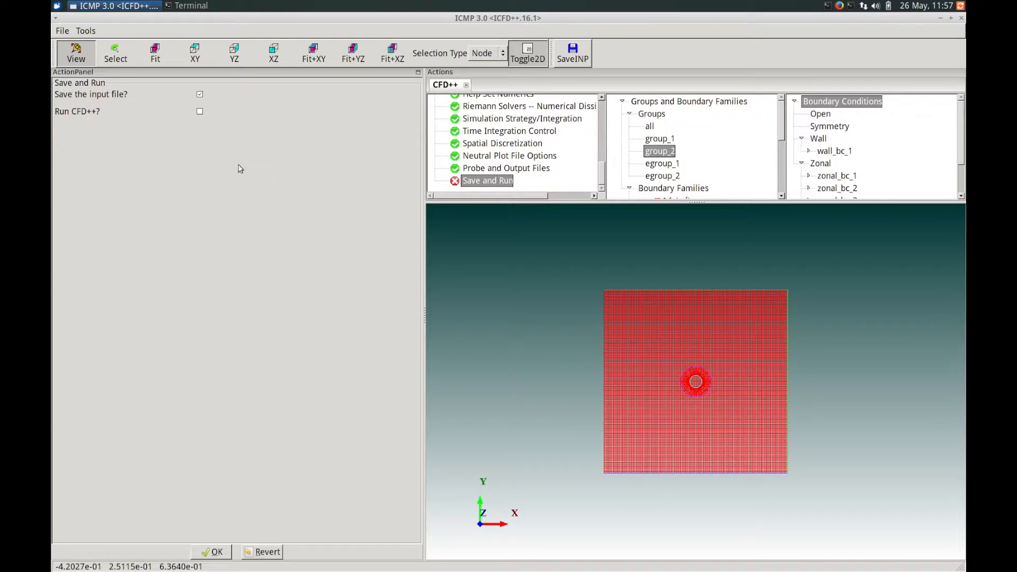
- Save the input file and run CFD++ in double precision on a single CPU
click(200, 112)
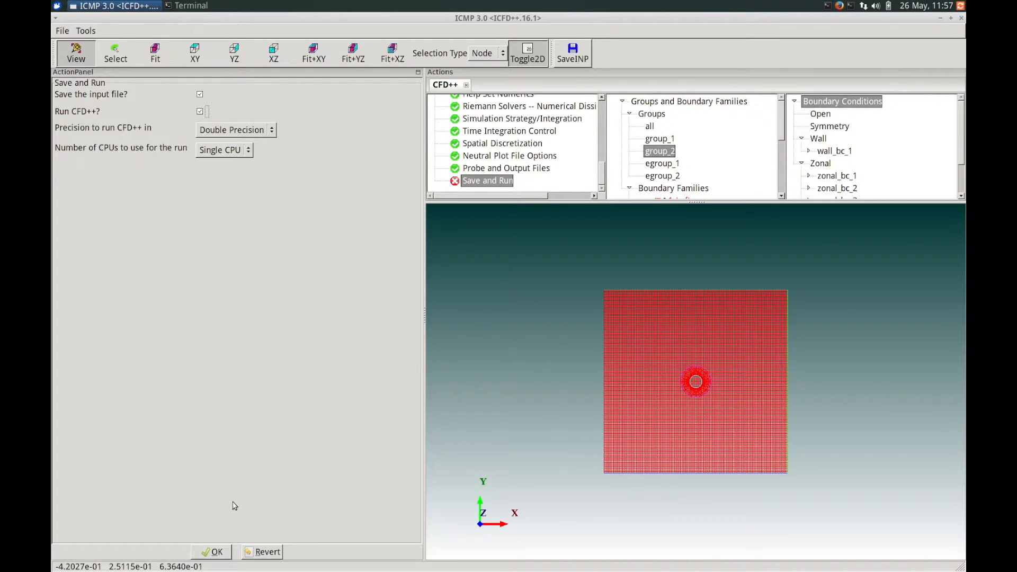
click(212, 553)
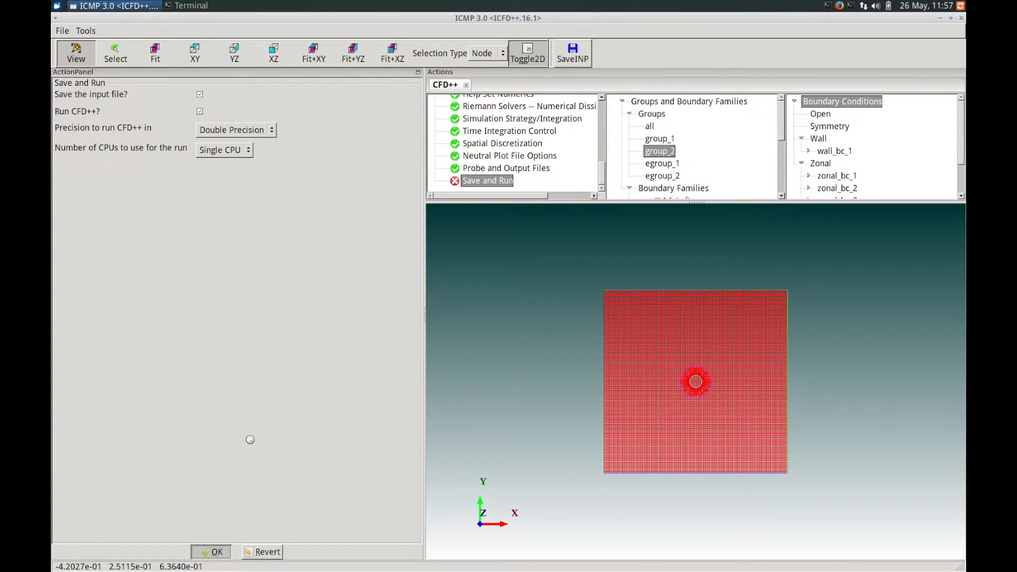